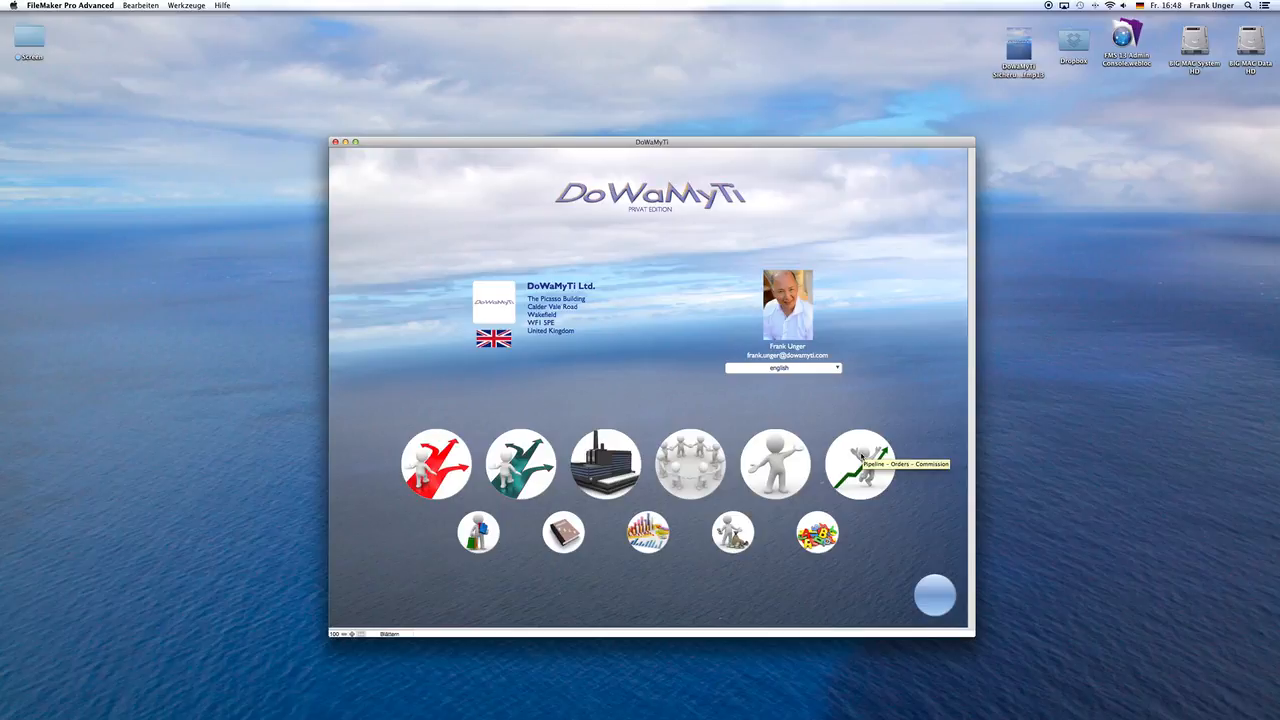
Step: Open the Pipeline - Orders - Commission area and limit the pipeline to the period from 07.11.2014 until 31.12.2014
click(860, 455)
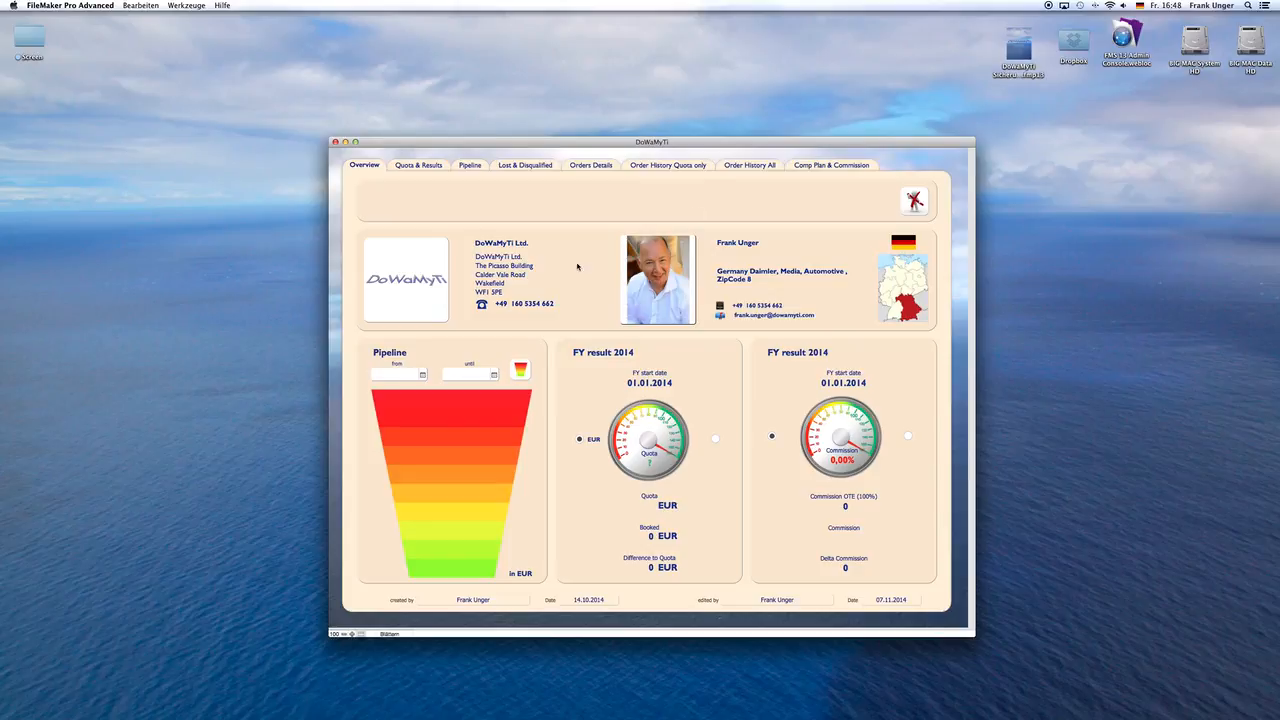
click(422, 374)
click(423, 376)
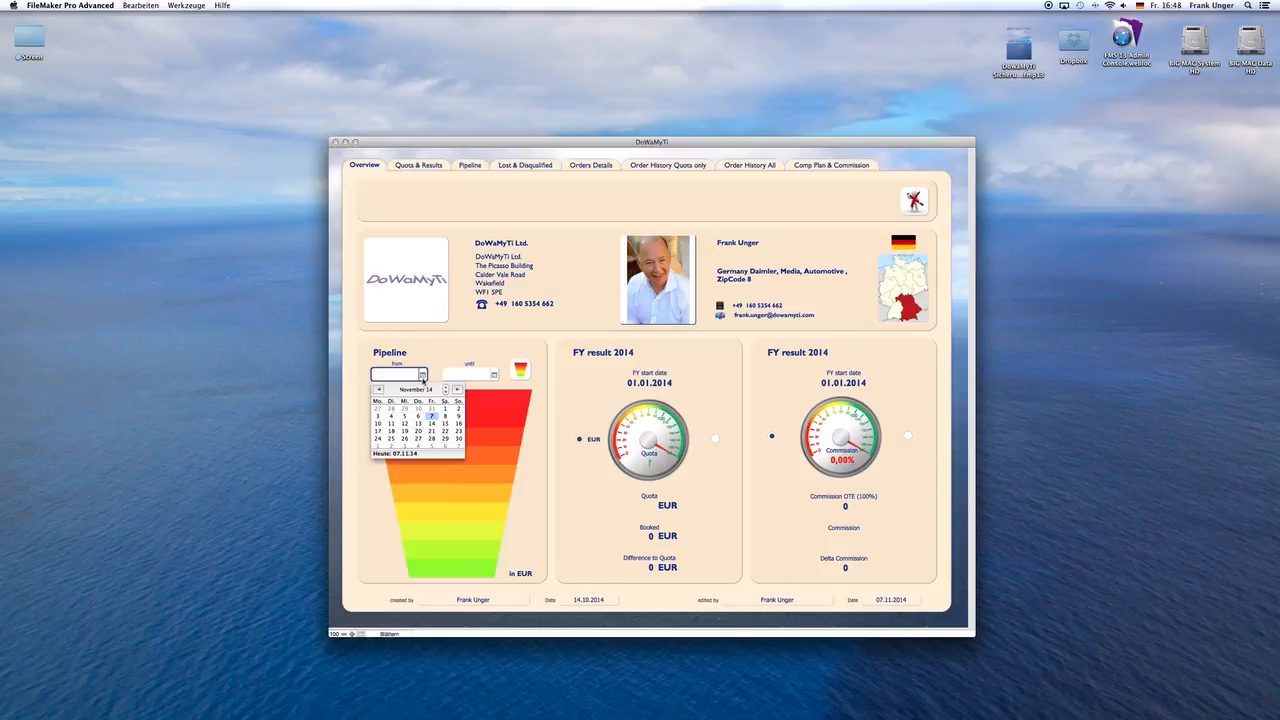
click(432, 416)
click(480, 375)
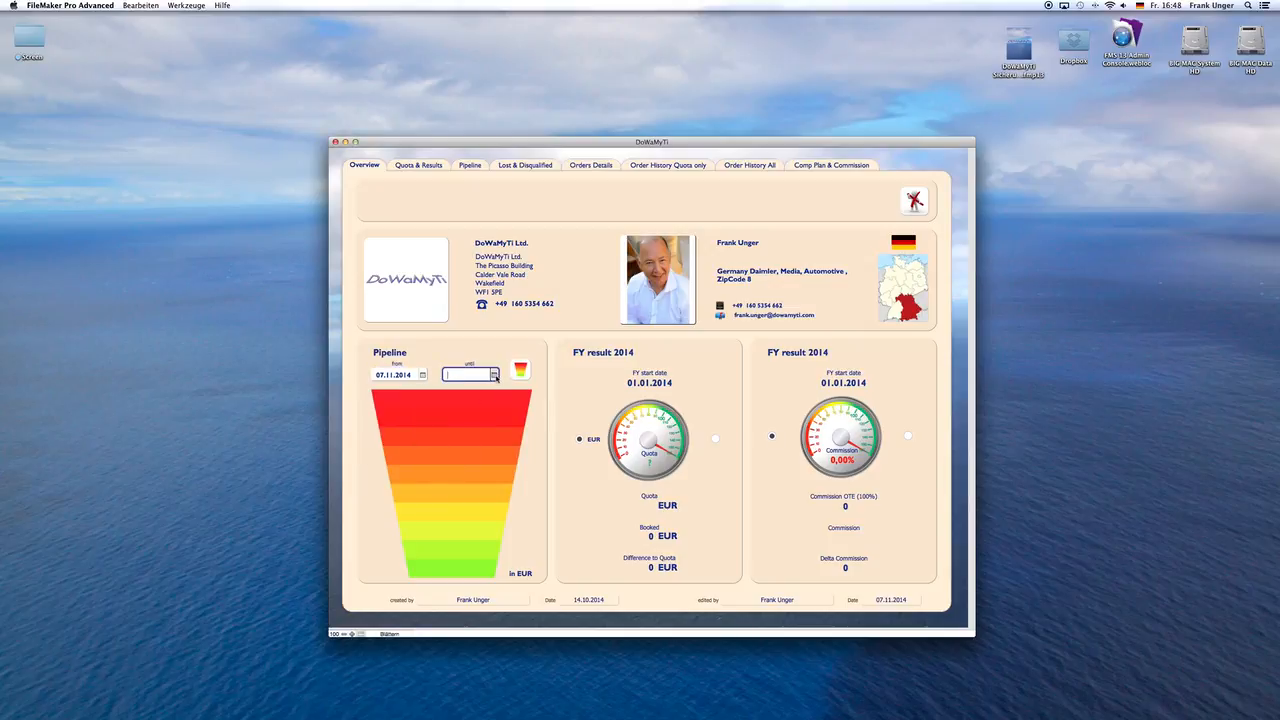
click(494, 375)
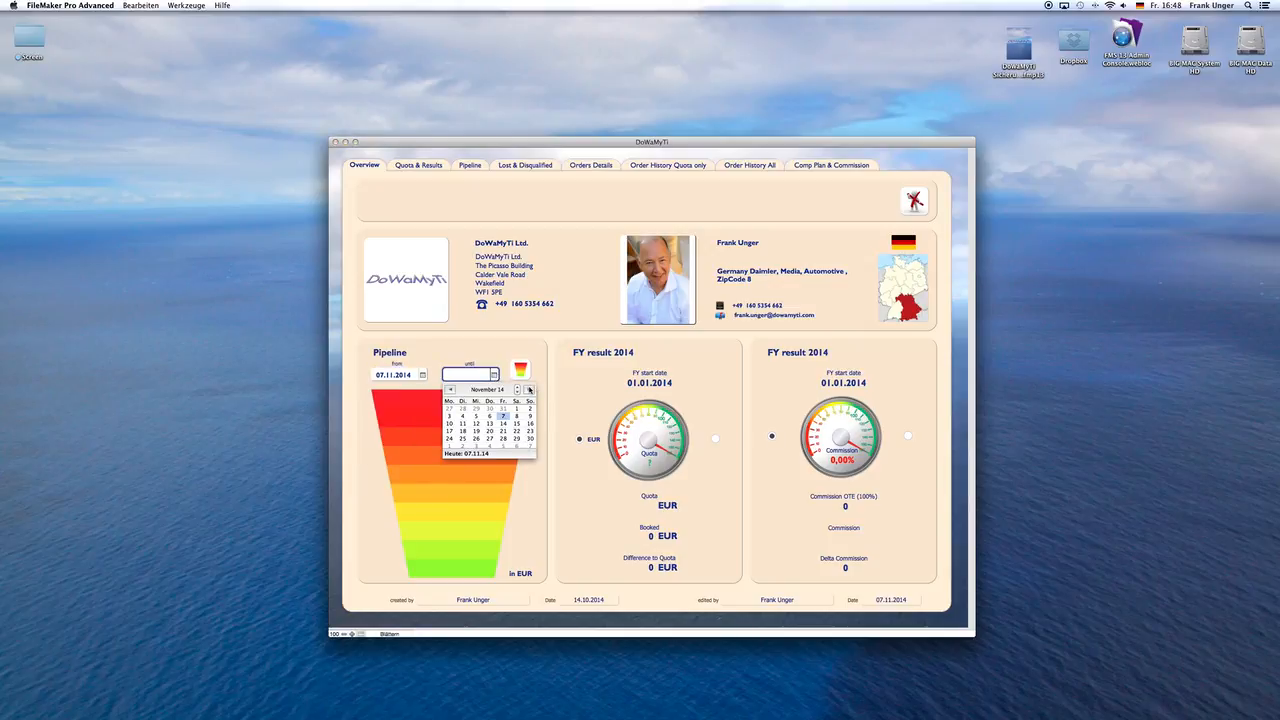
click(476, 441)
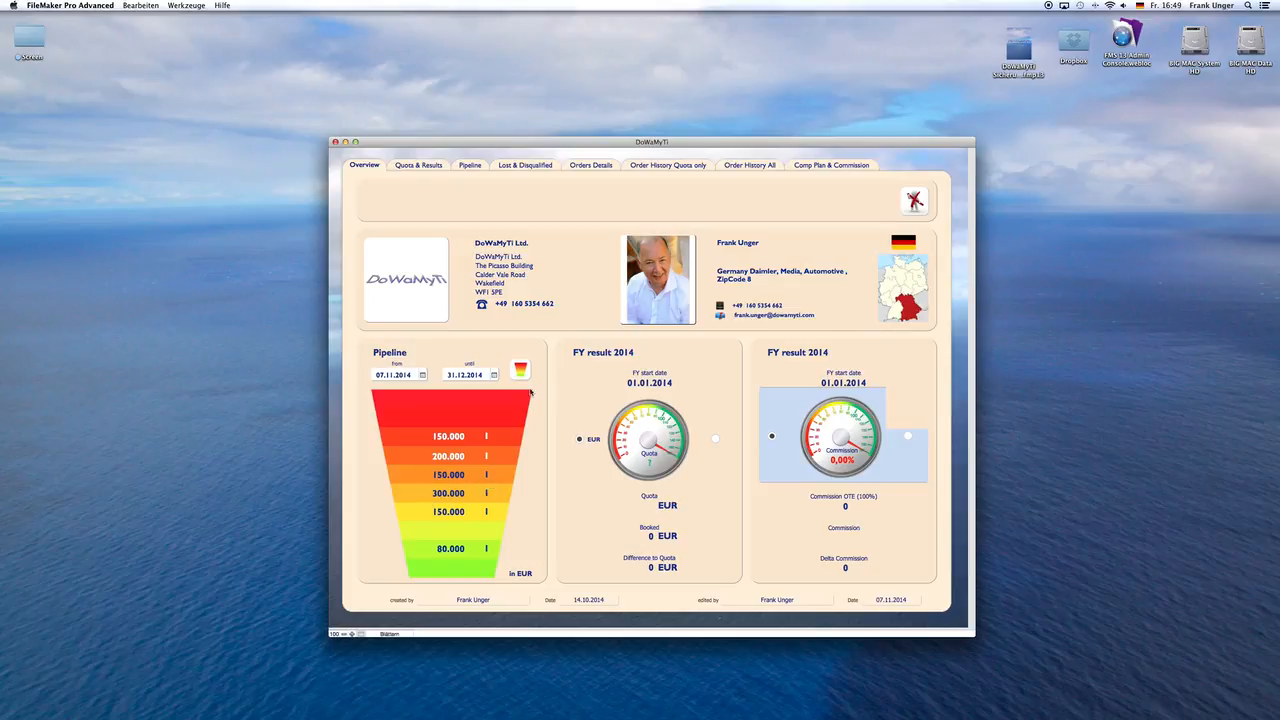
Step: Set the local currency of the 2014 quota to US Dollar
click(425, 168)
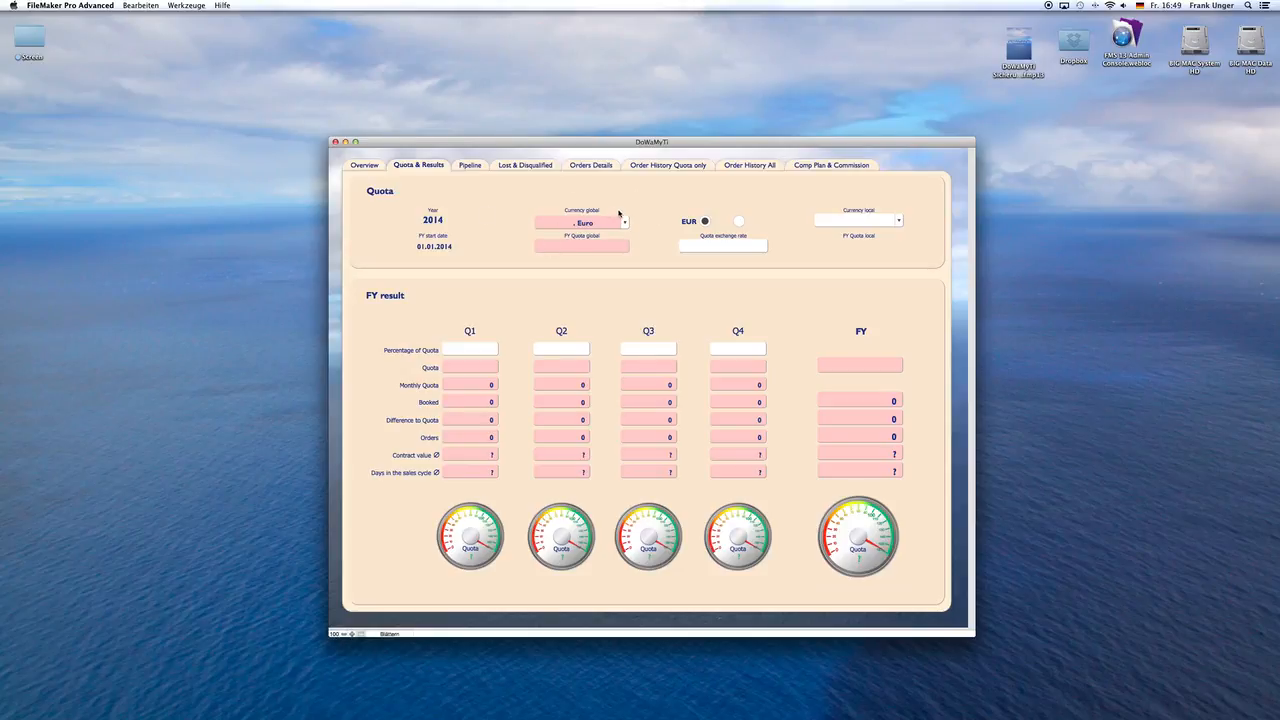
click(897, 221)
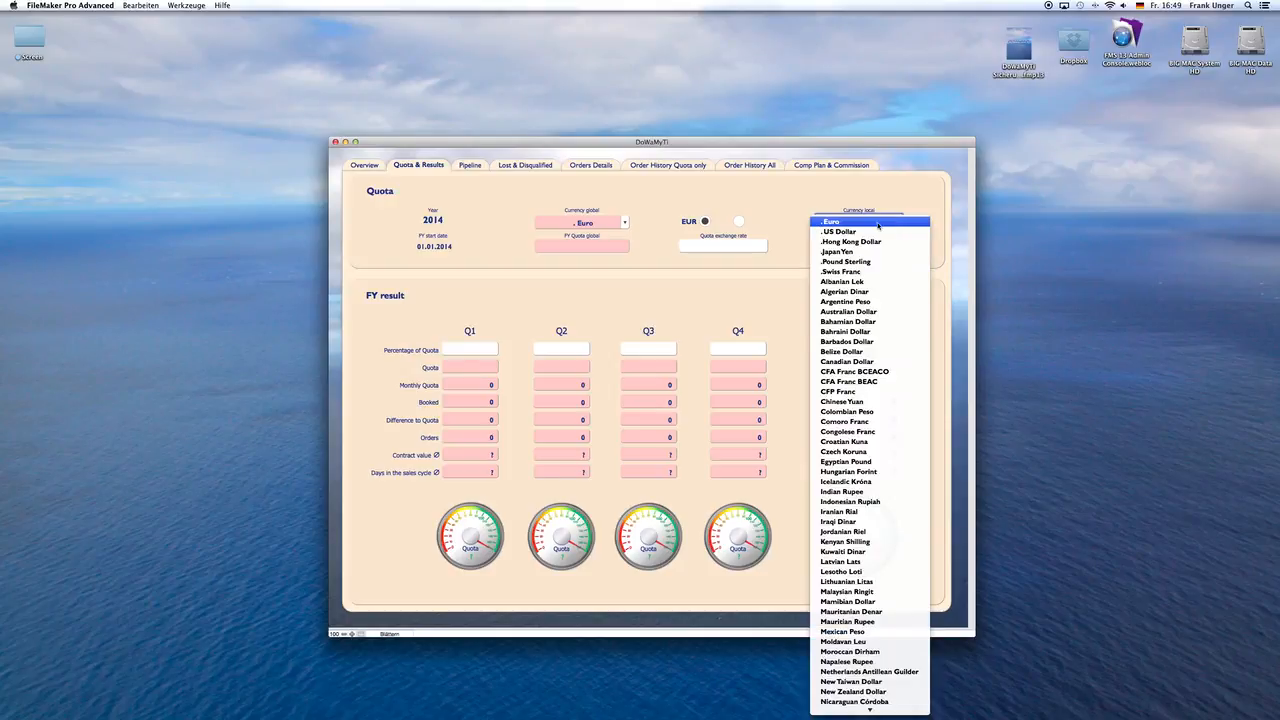
click(866, 232)
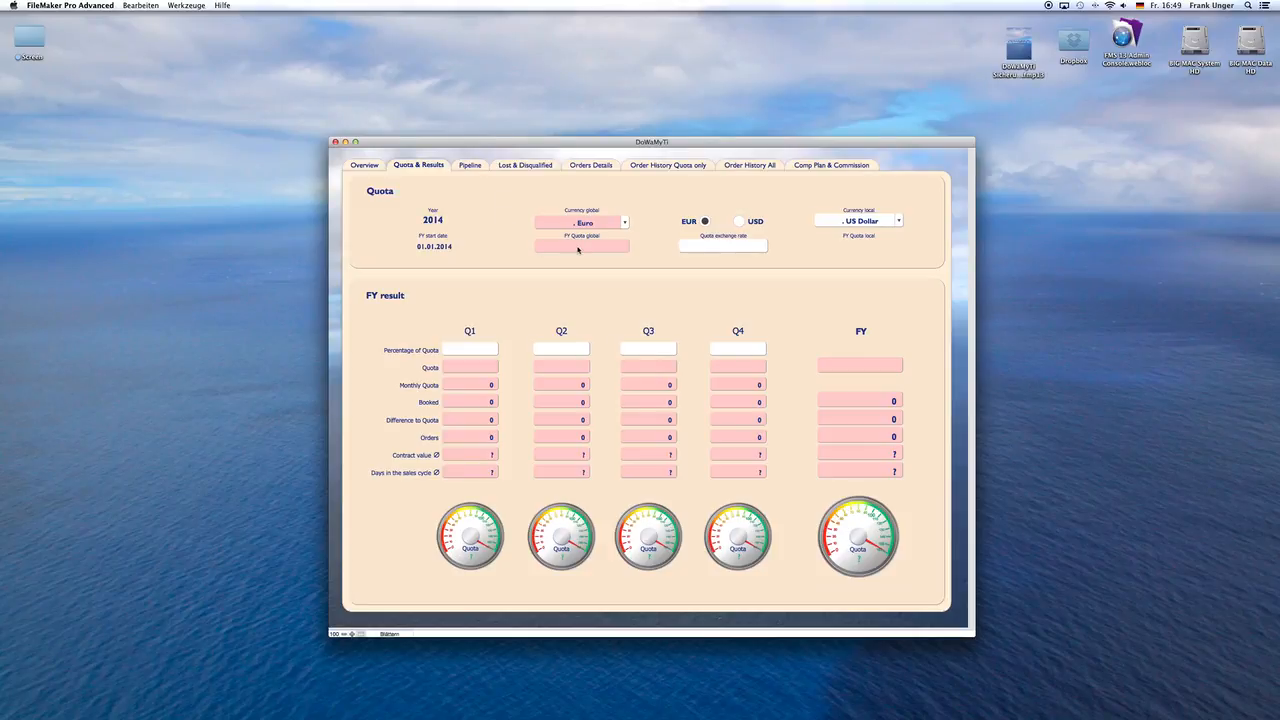
Step: Set the global fiscal-year quota to 1.000.000 and the quota exchange rate to 1,5
click(577, 247)
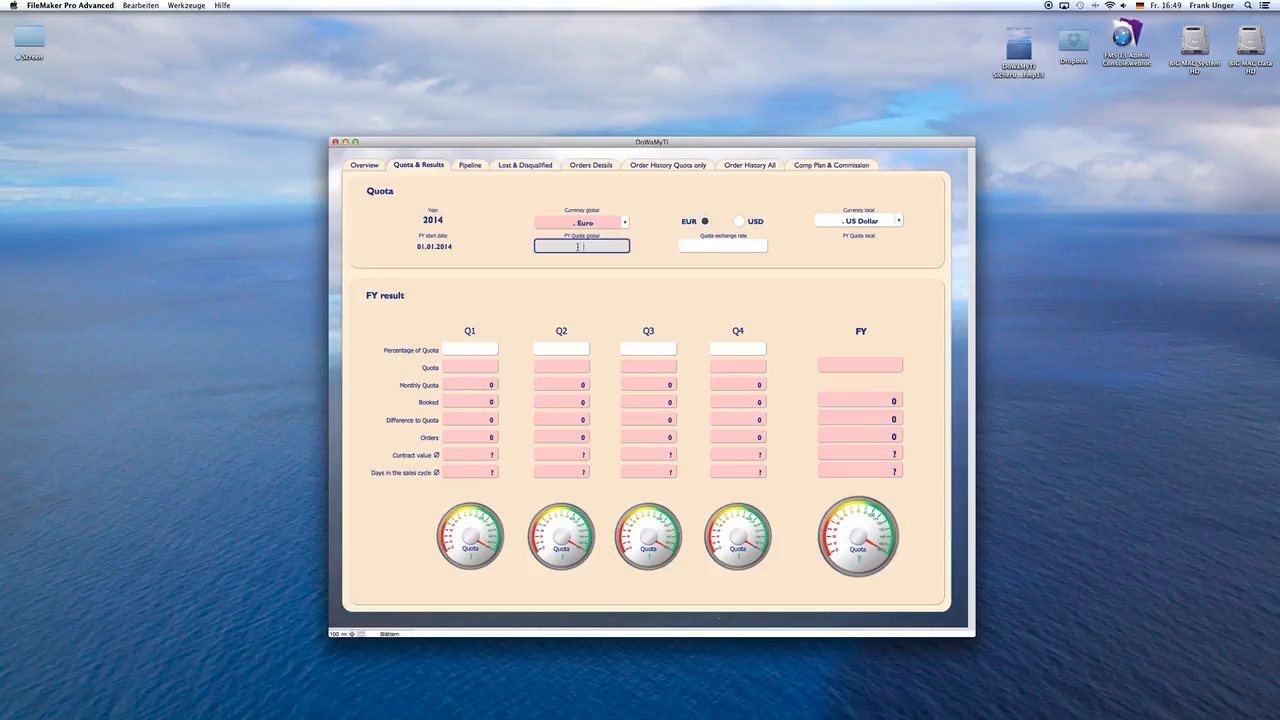
text(1000000)
click(591, 203)
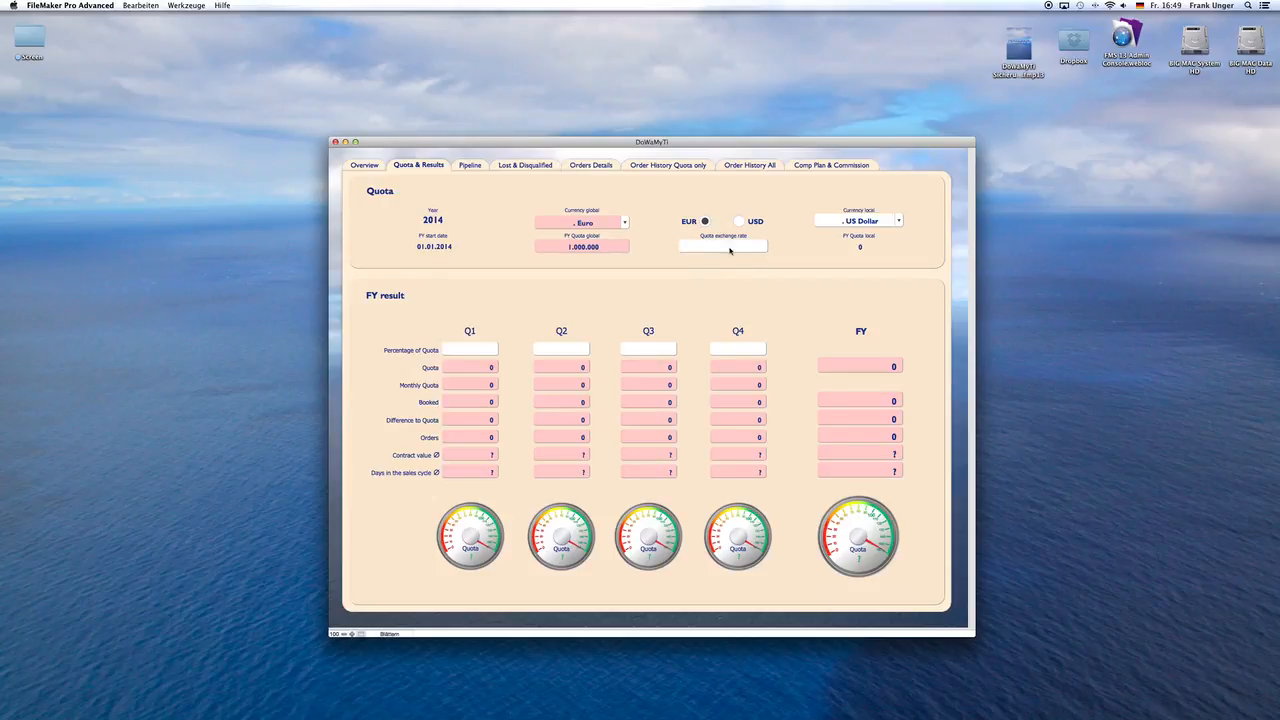
click(727, 246)
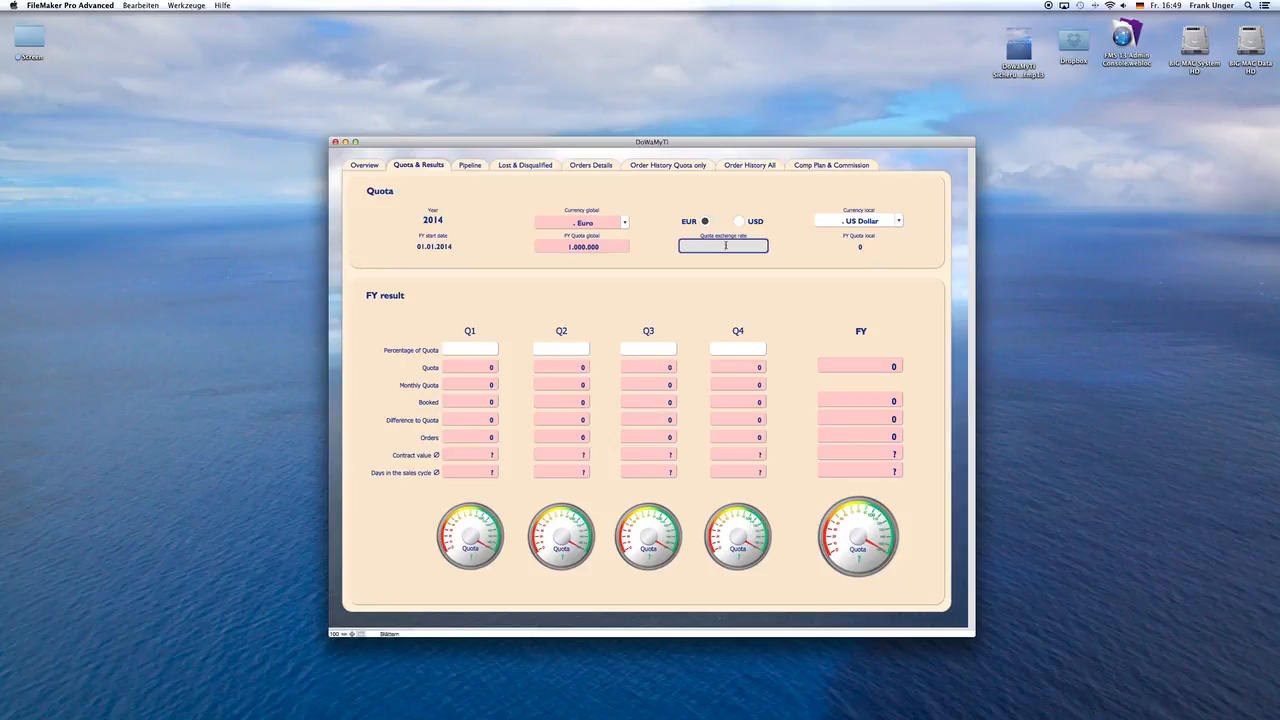
text(1,5)
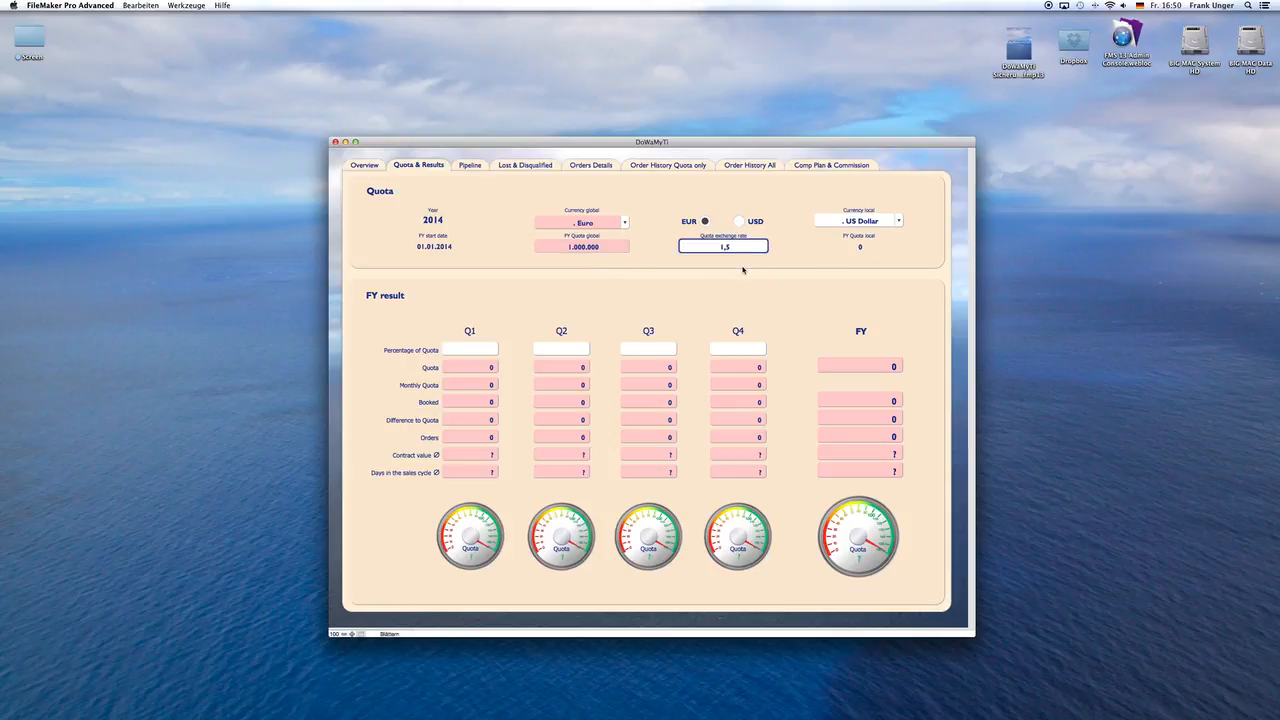
click(743, 270)
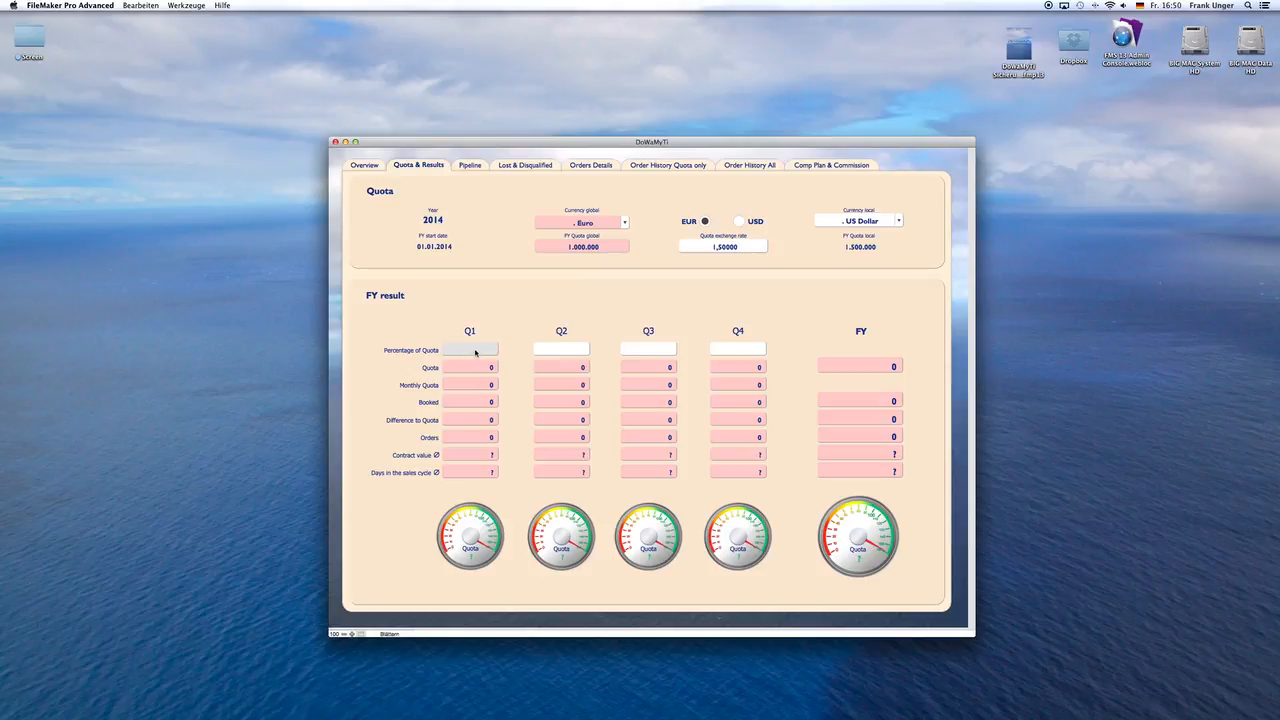
Step: Set the percentage of quota to 23% for Q1 and 24% for Q2
click(475, 349)
text(,23)
click(541, 313)
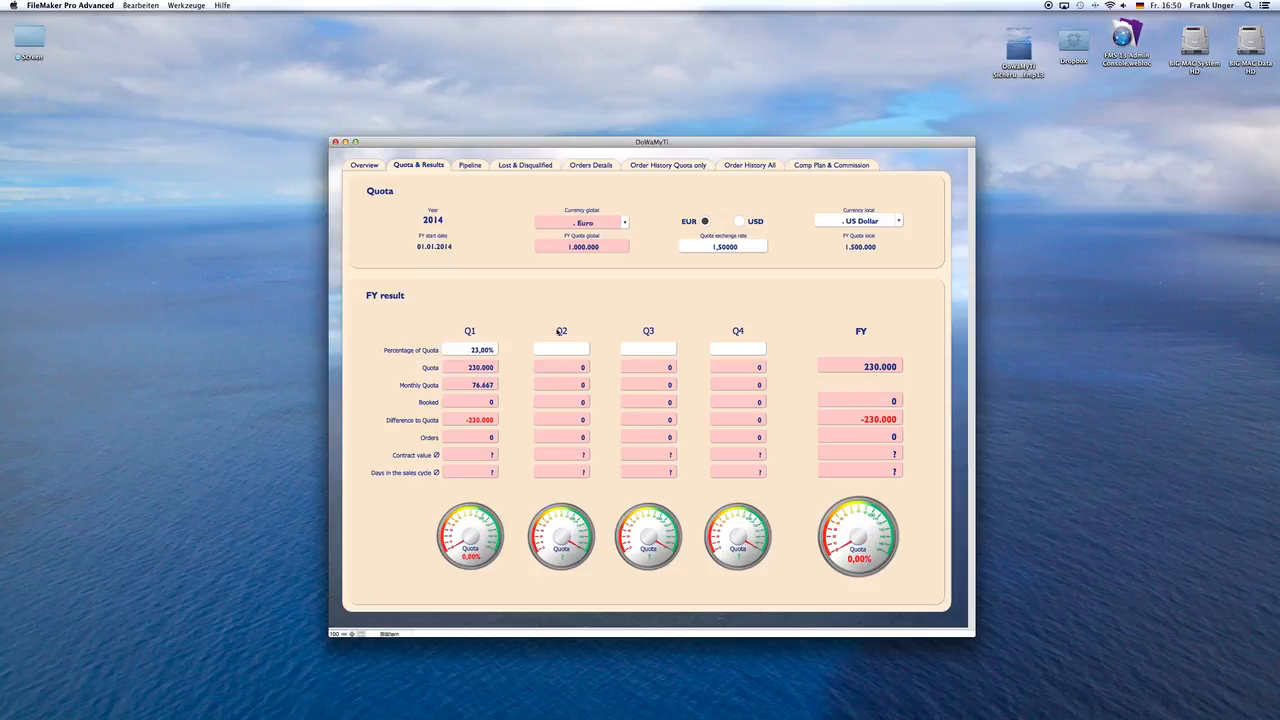
click(580, 350)
text(0,24)
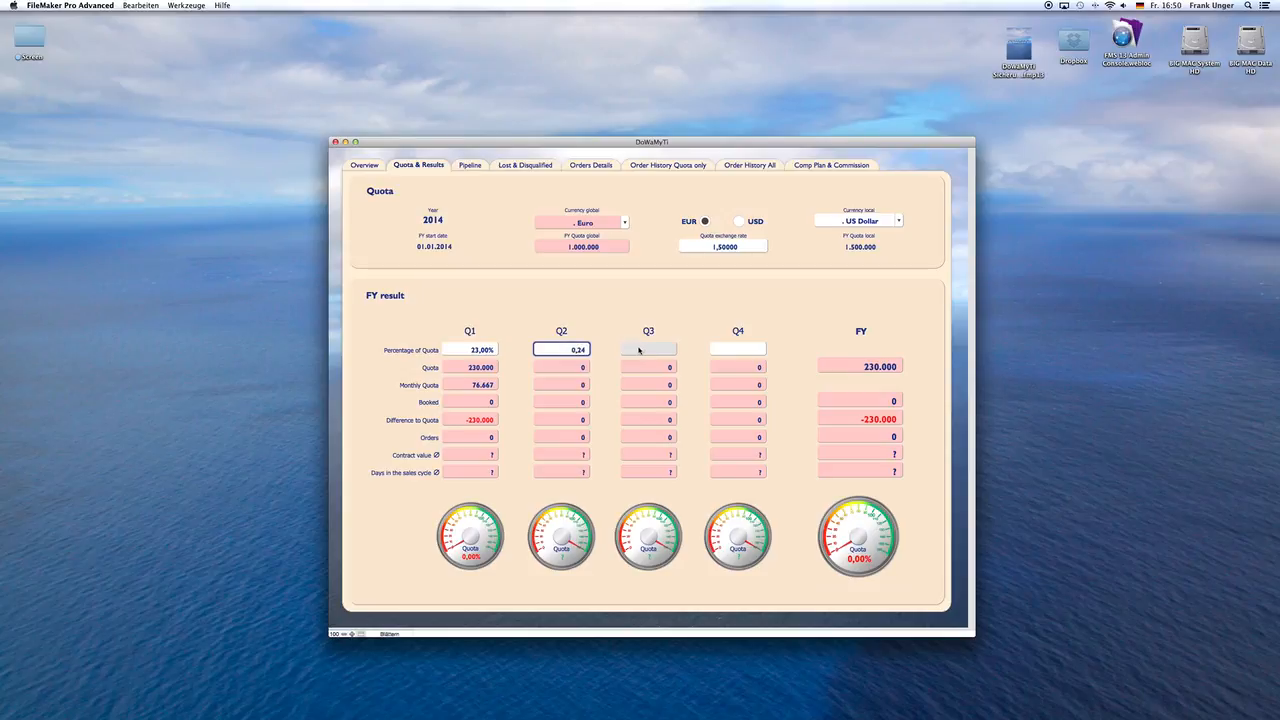
Step: Set the percentage of quota to 26% for Q3 and 27% for Q4
click(639, 349)
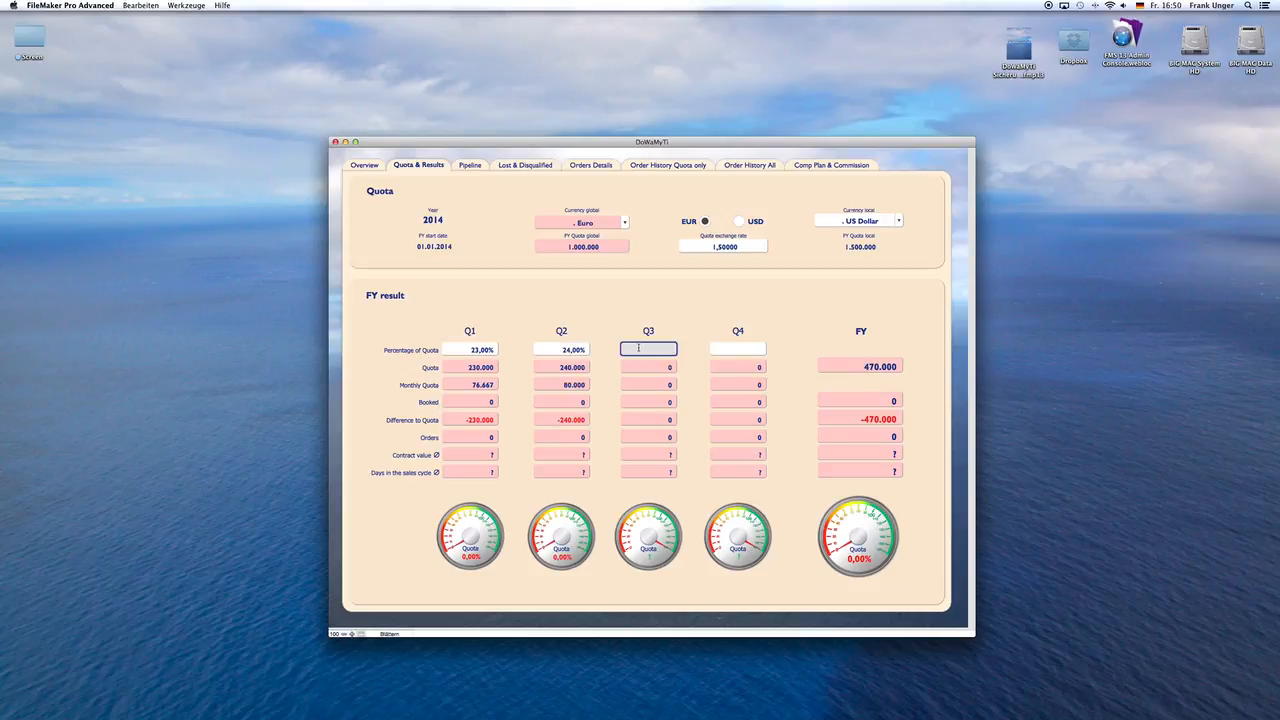
text(0,26)
click(675, 312)
click(733, 350)
text(0,27)
click(756, 316)
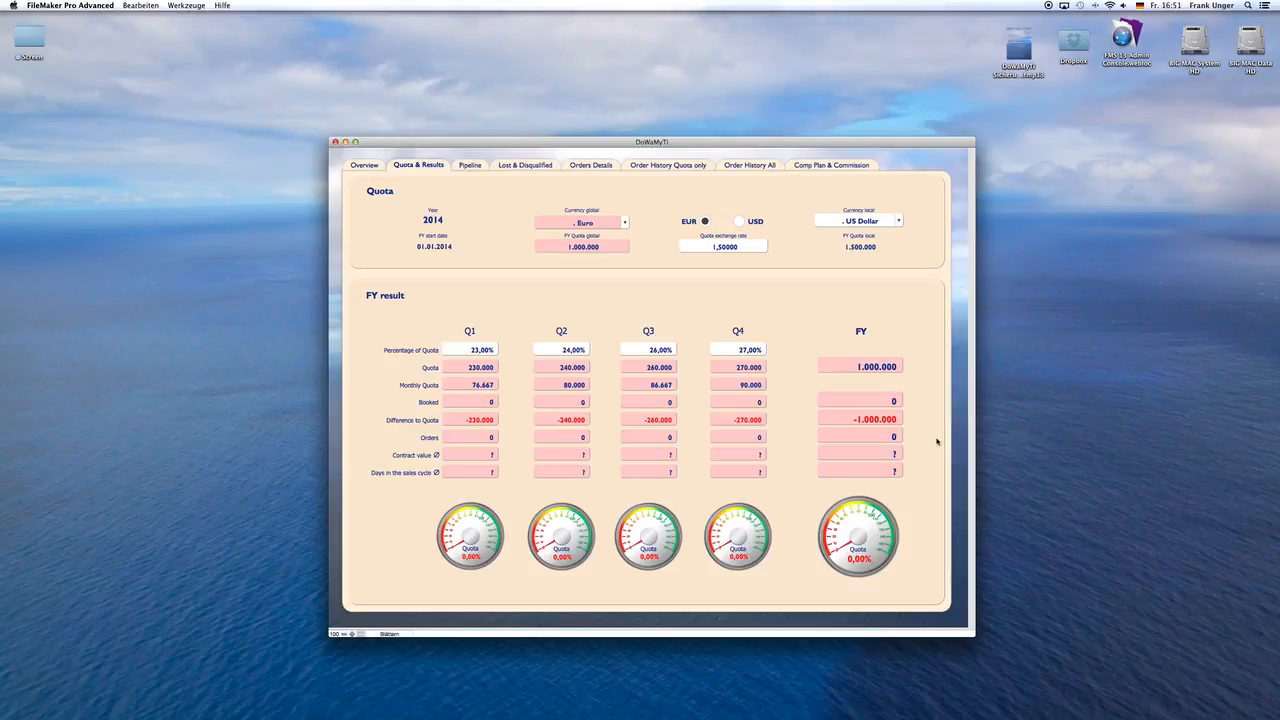
Step: Show the pipeline details with the stage legend and turn all six M-E-D-D-I-C criteria of Volkswagen's VW Opps initiative green
click(471, 166)
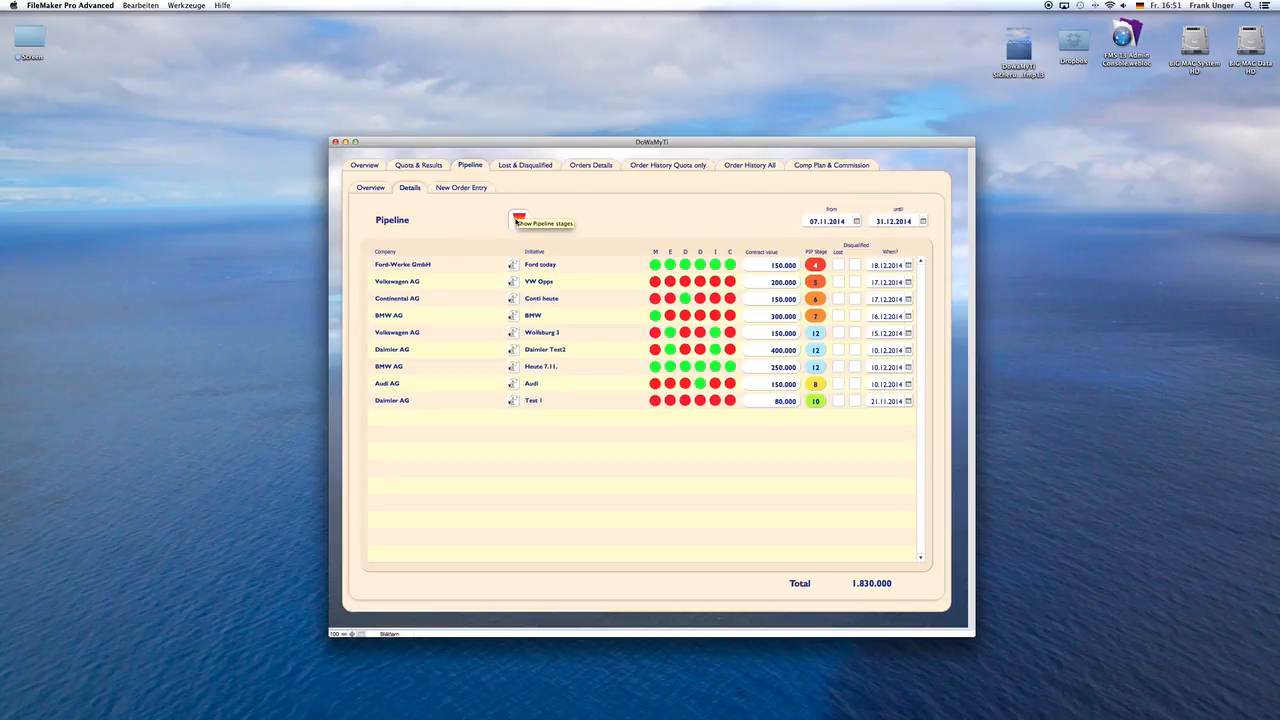
click(518, 218)
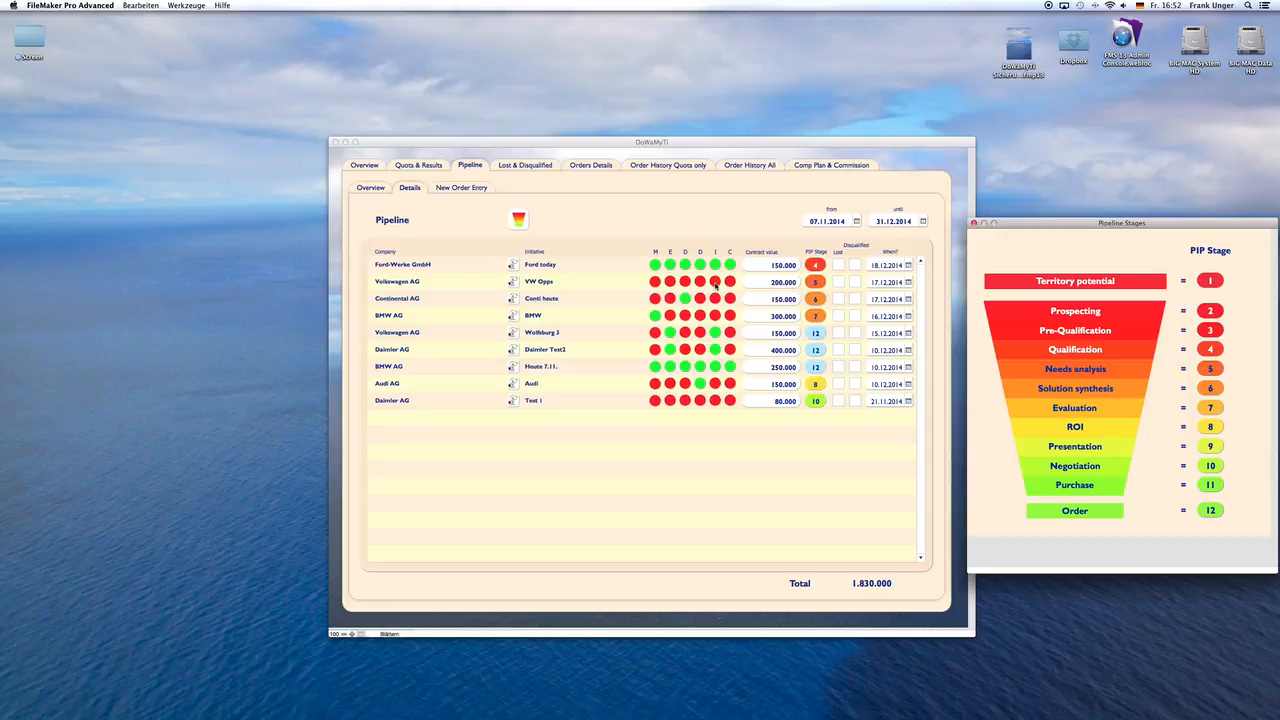
click(657, 284)
click(656, 283)
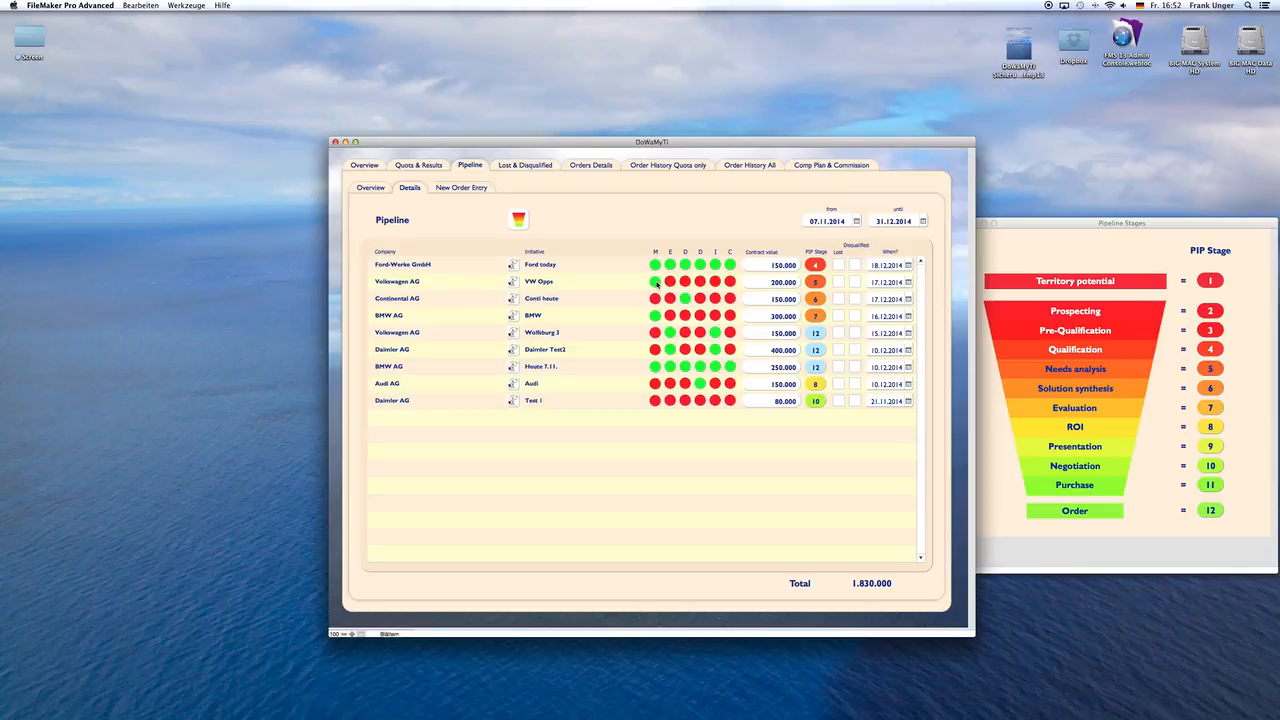
click(655, 284)
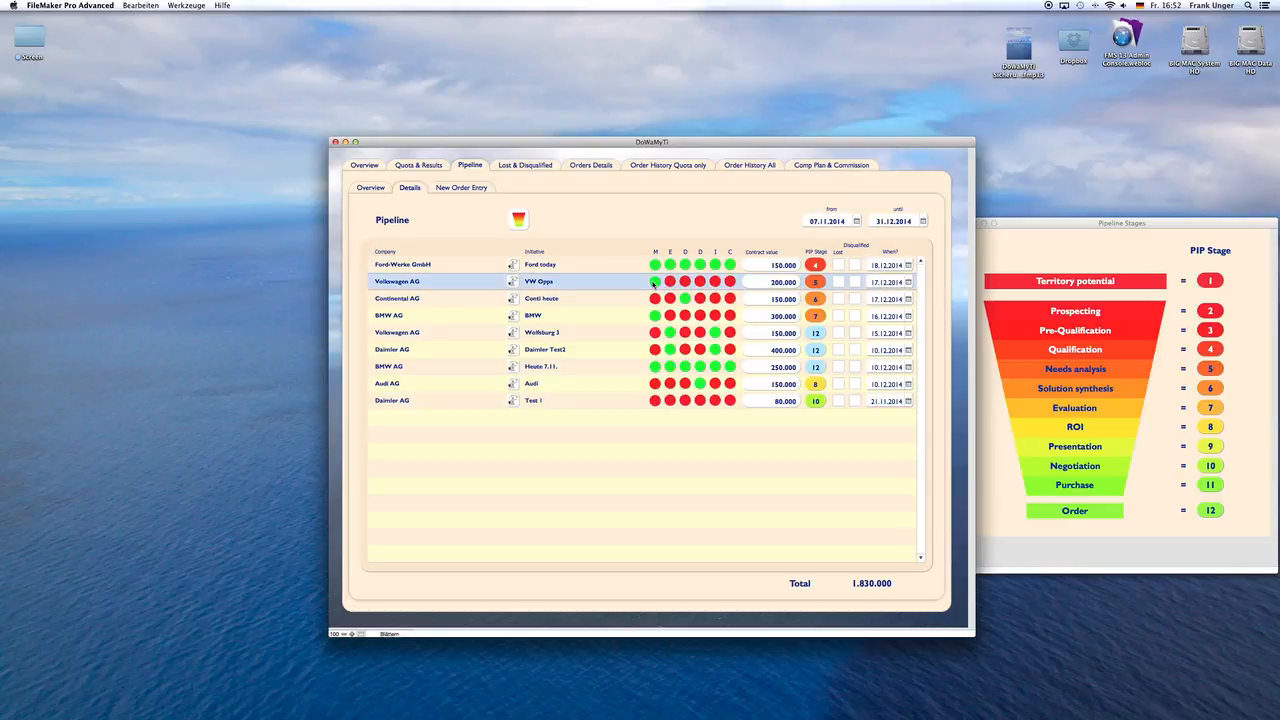
click(654, 284)
click(688, 284)
click(716, 283)
click(730, 284)
click(700, 284)
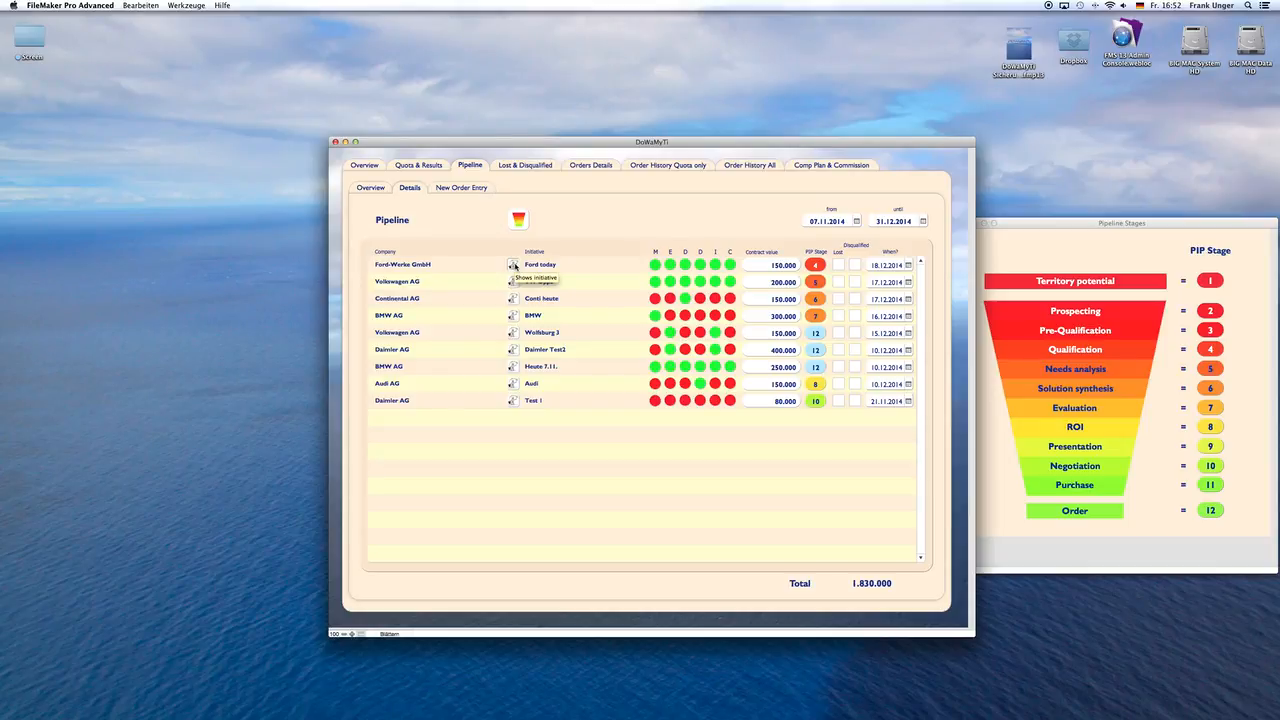
Step: Examine the Ford today initiative's record, and the pipeline's stage overview and new order entries
click(513, 265)
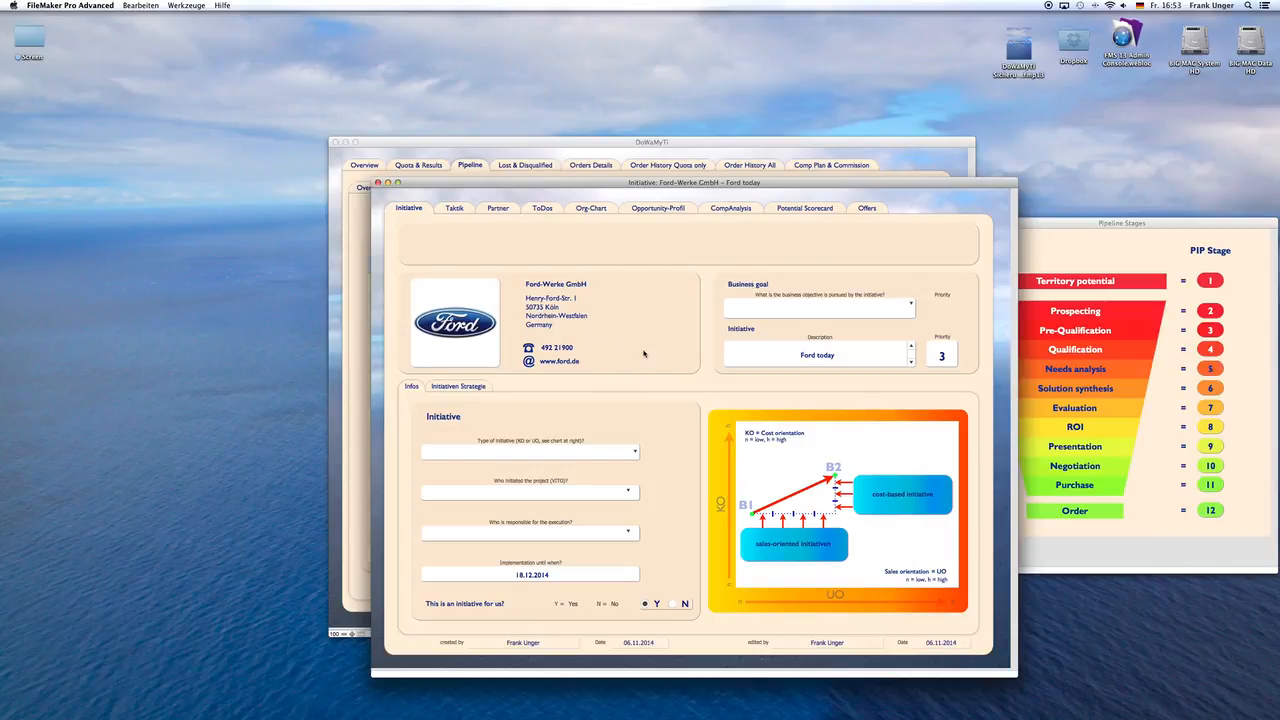
click(378, 183)
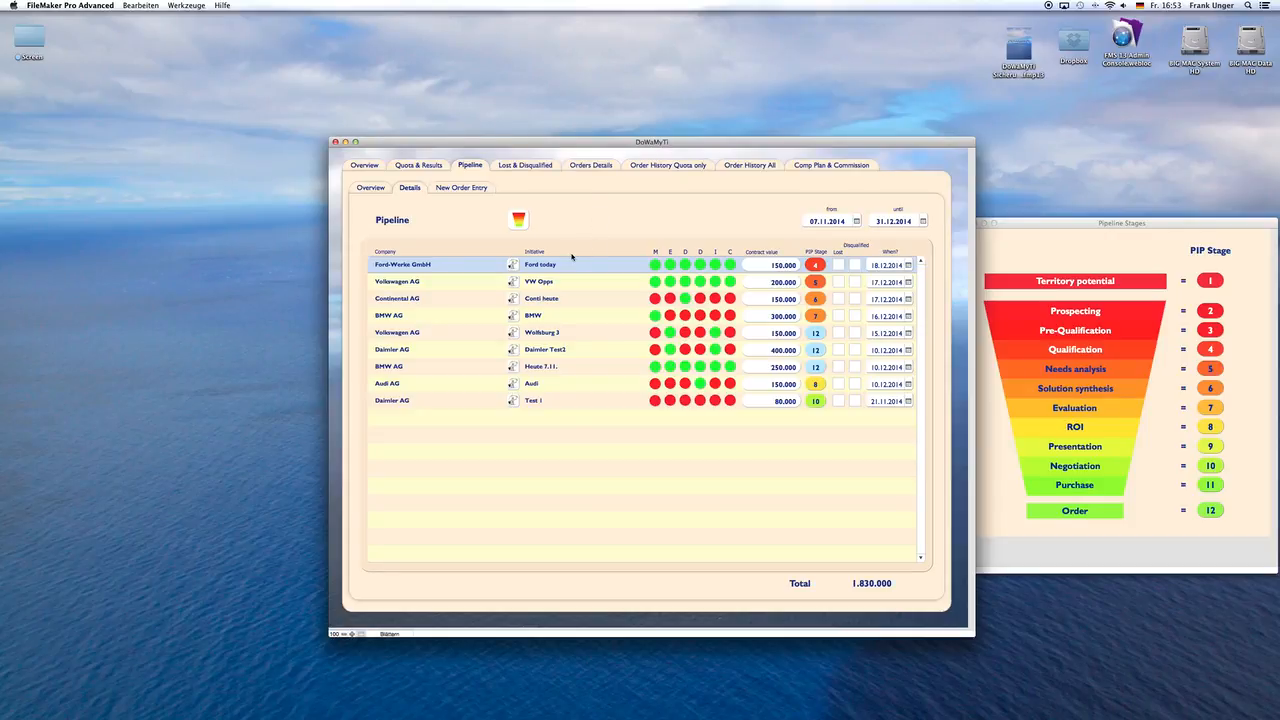
click(371, 188)
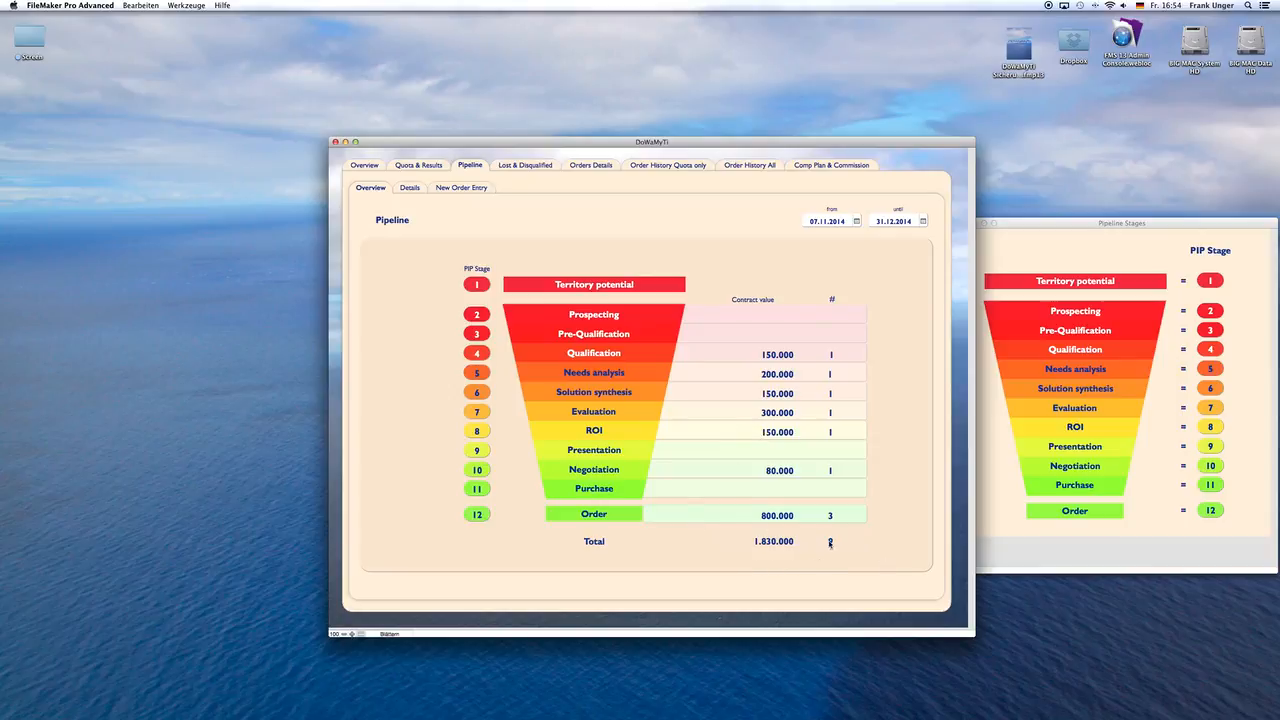
click(406, 188)
click(441, 188)
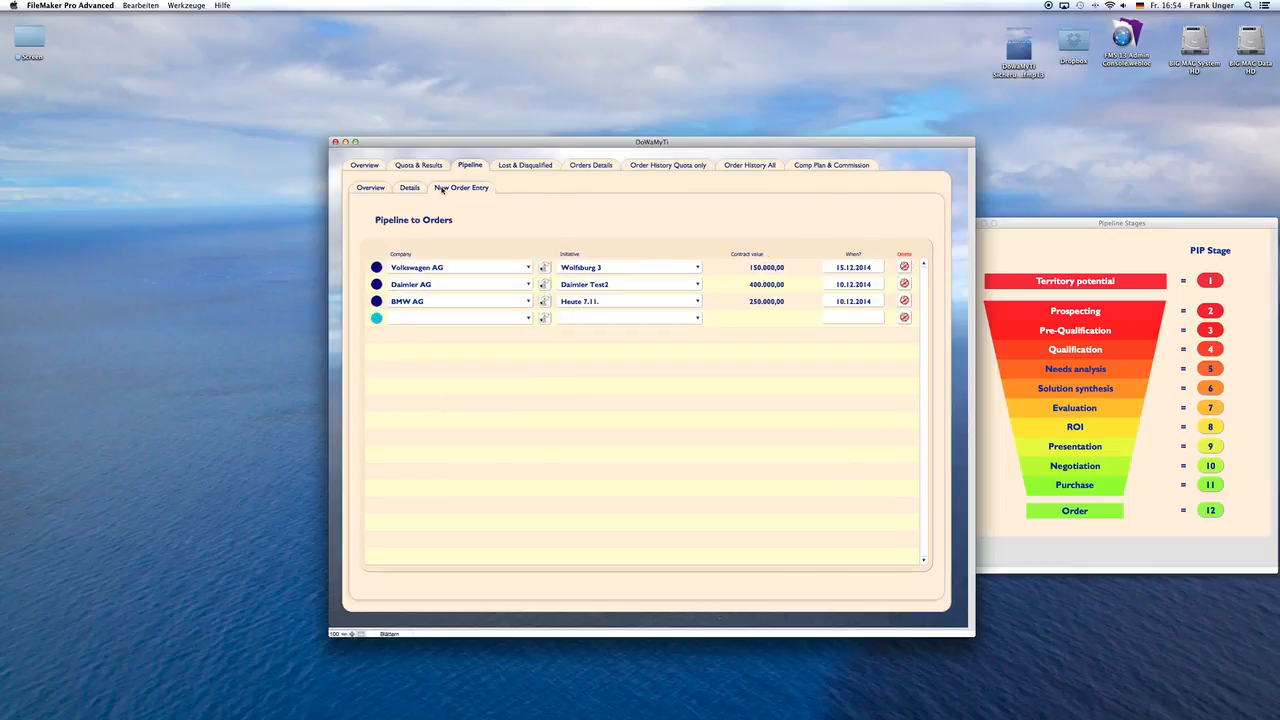
click(410, 188)
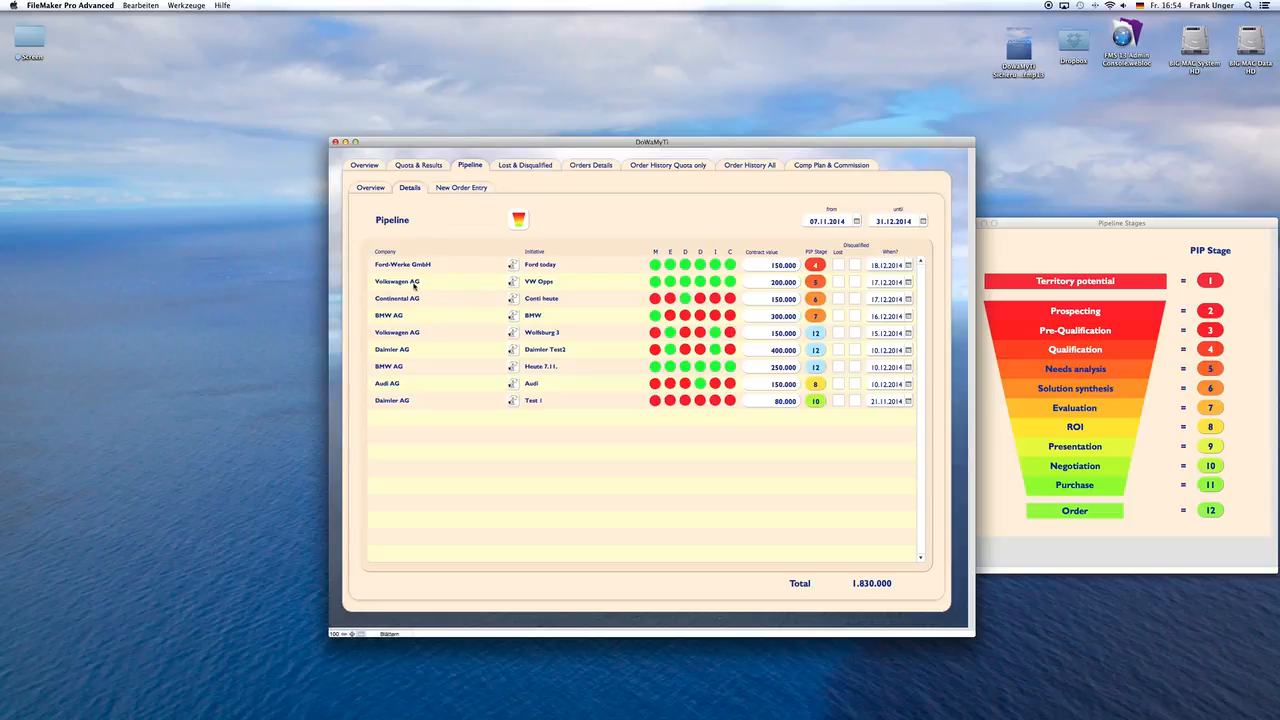
Step: Return to the start screen and search the company records for "Volksw"
click(366, 166)
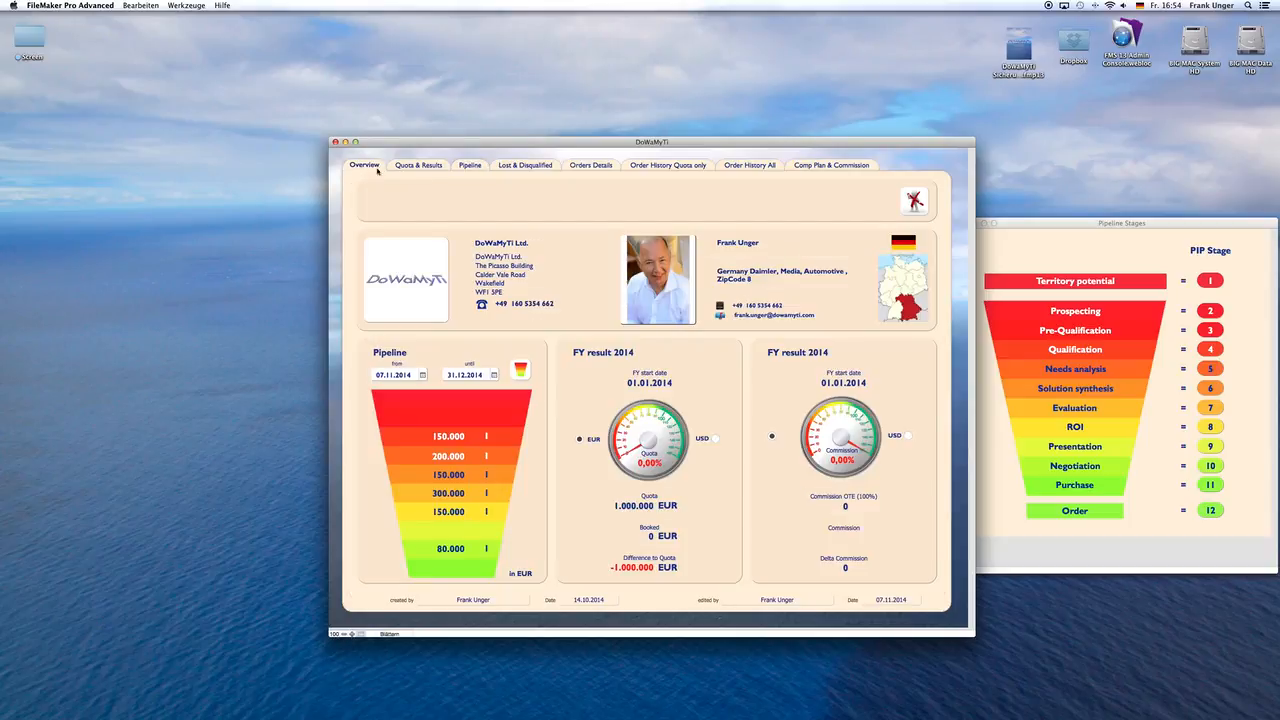
click(913, 205)
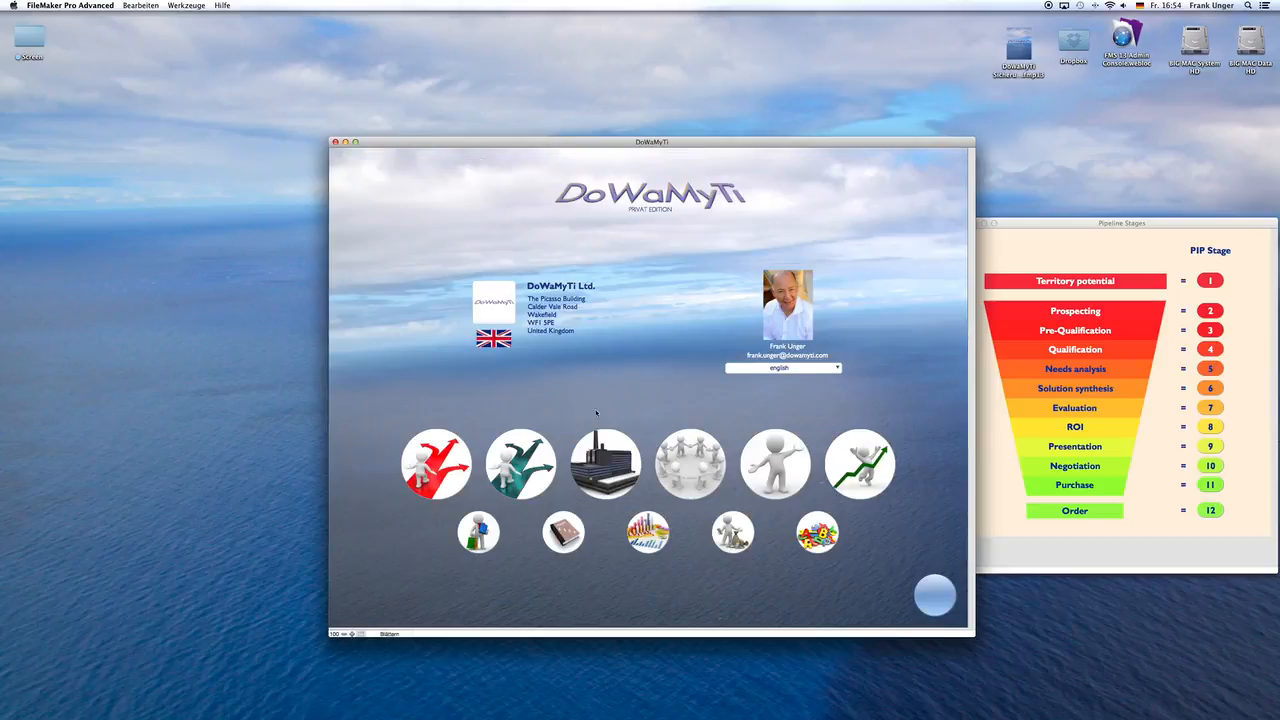
click(617, 459)
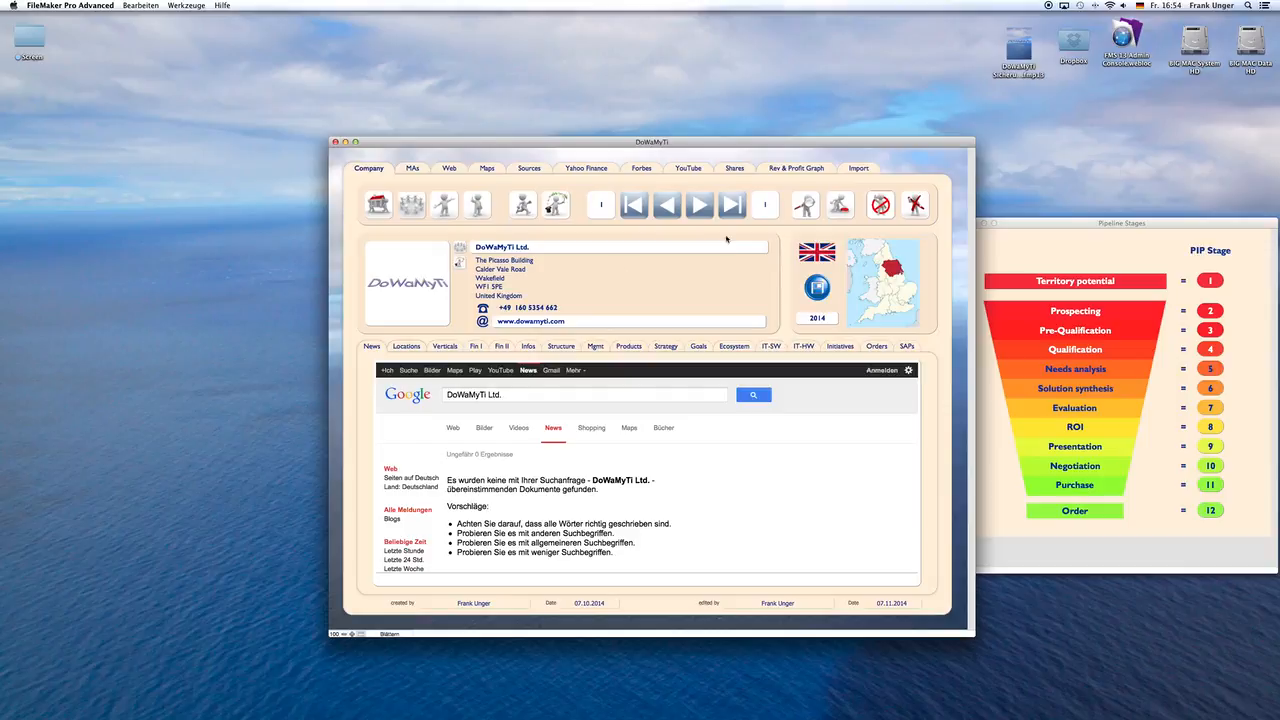
click(805, 205)
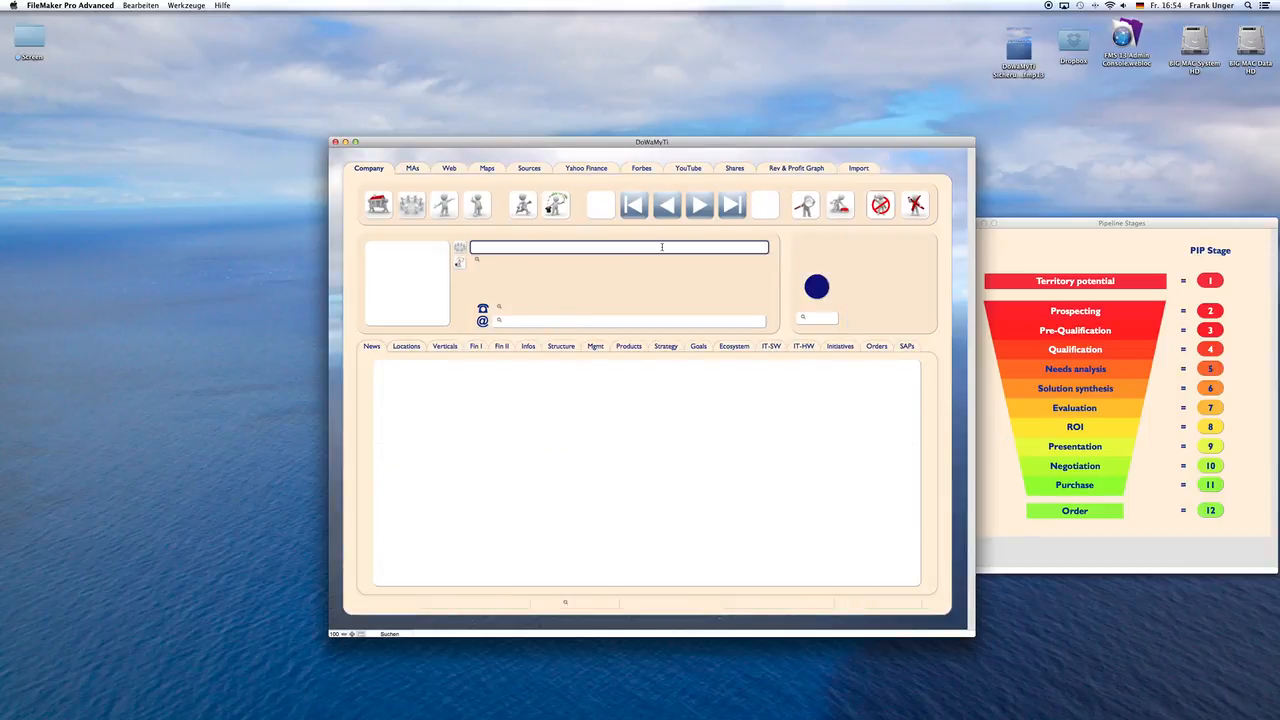
text(Volksw)
key(Return)
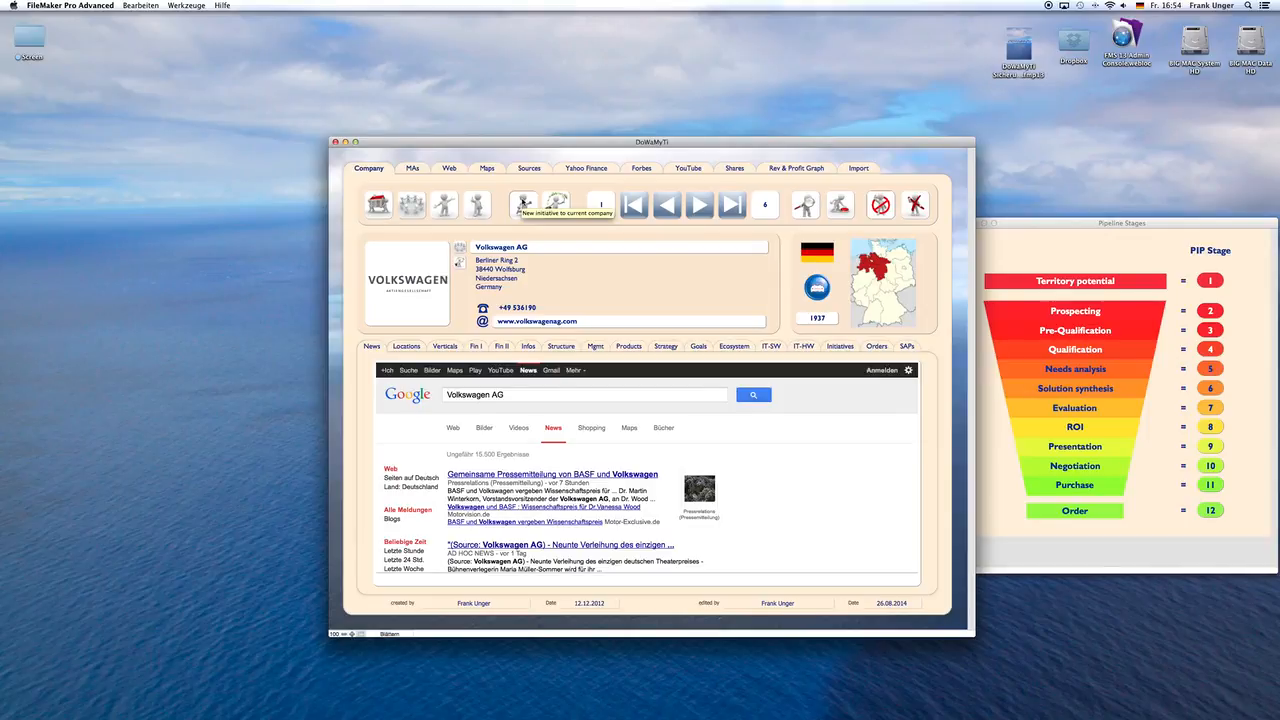
Step: Create a new initiative for Volkswagen AG and set its implementation date to 16.12.2014
click(522, 203)
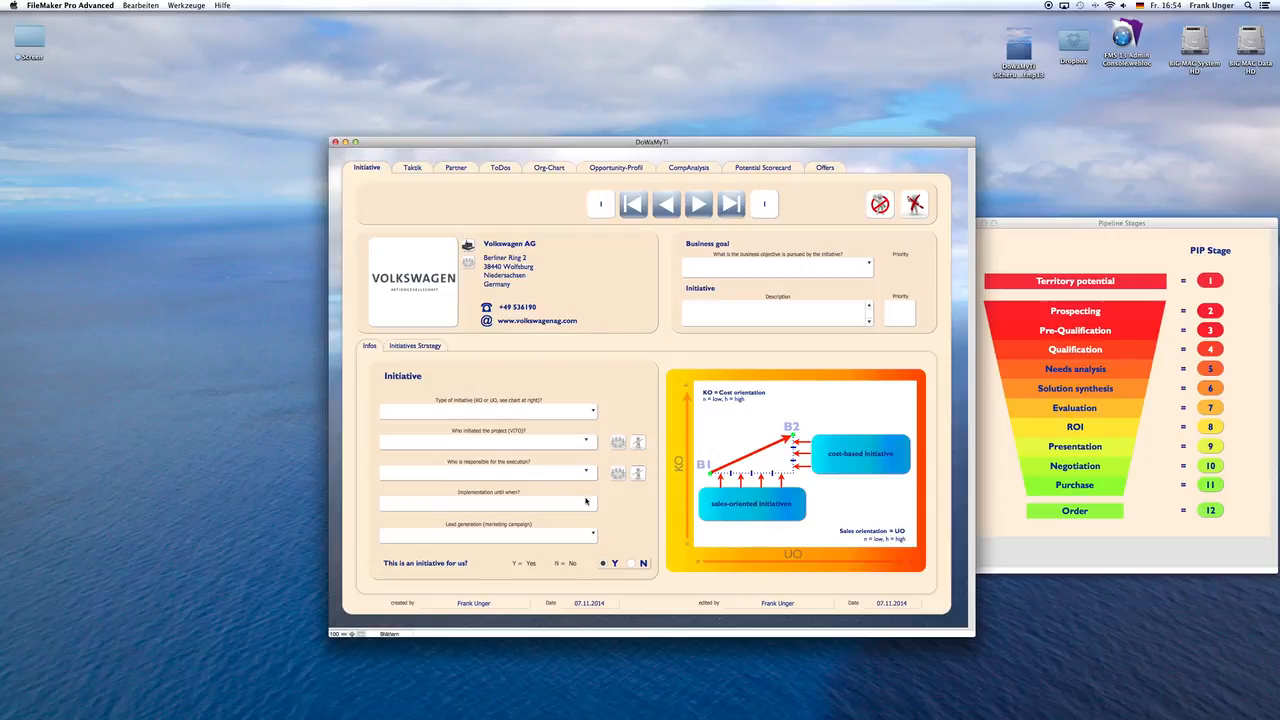
click(568, 503)
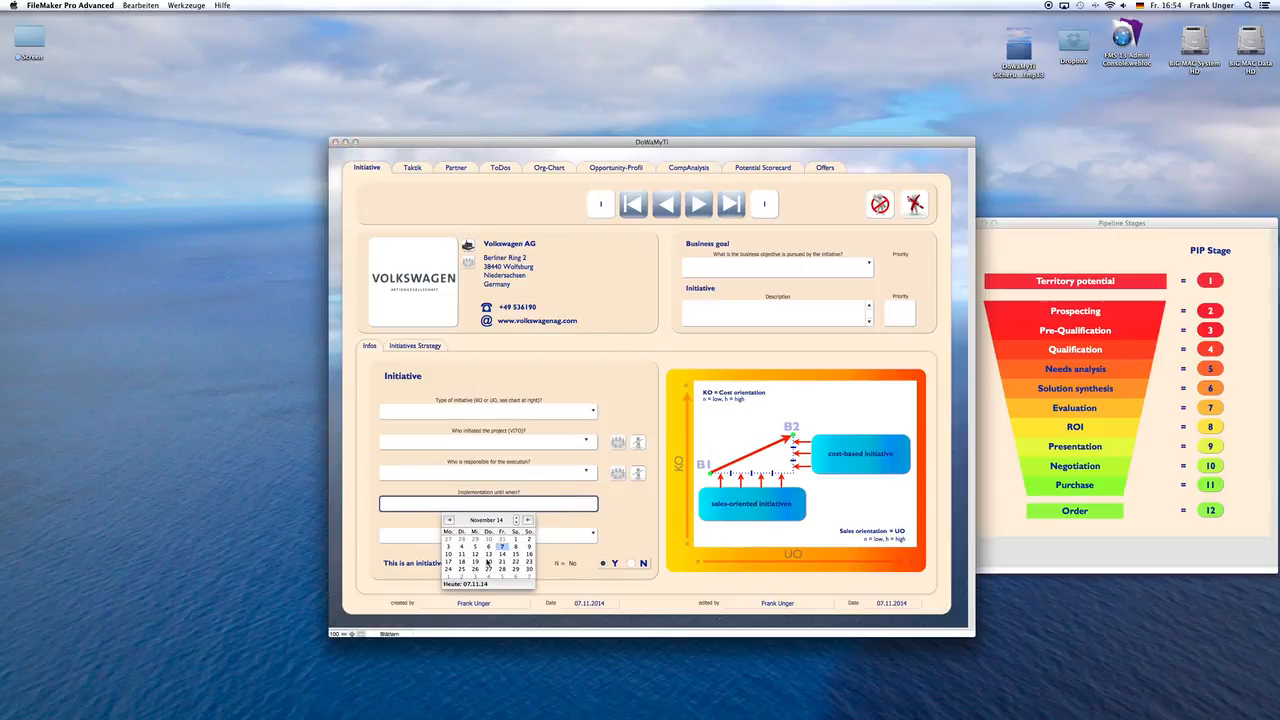
click(528, 520)
click(462, 554)
click(535, 533)
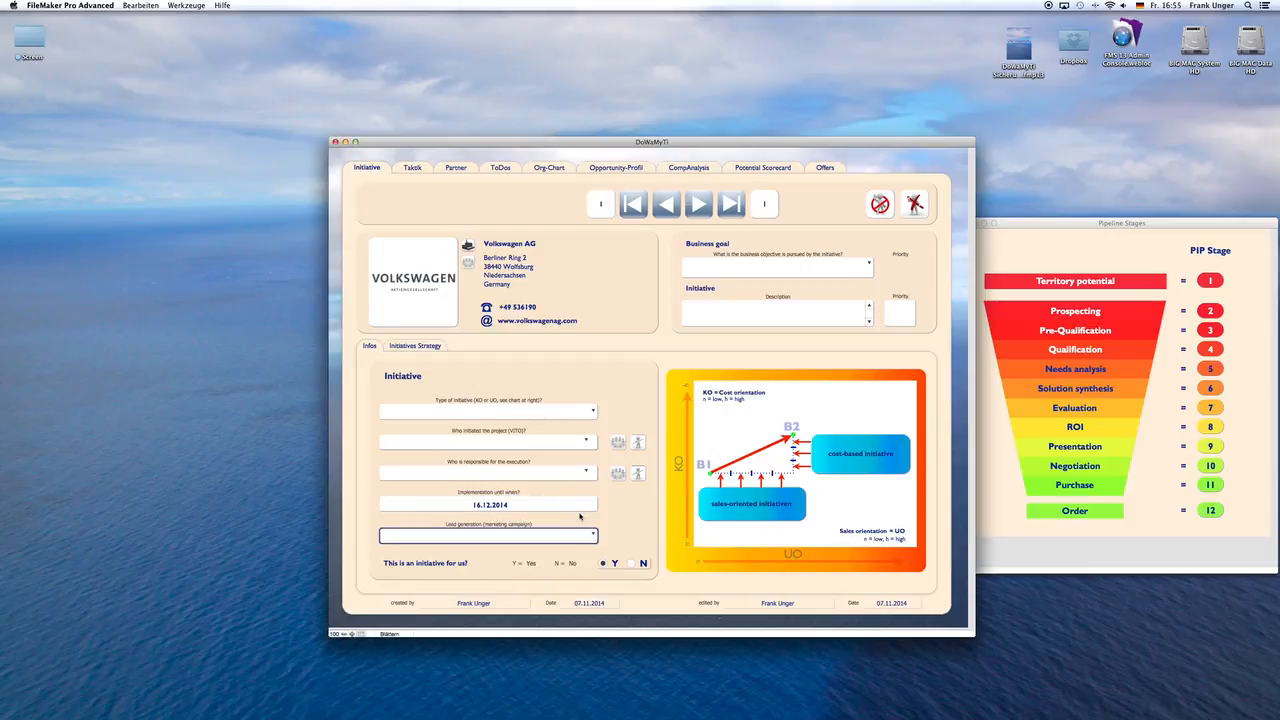
Step: Describe the new Volkswagen AG initiative as "VW opps4"
click(771, 317)
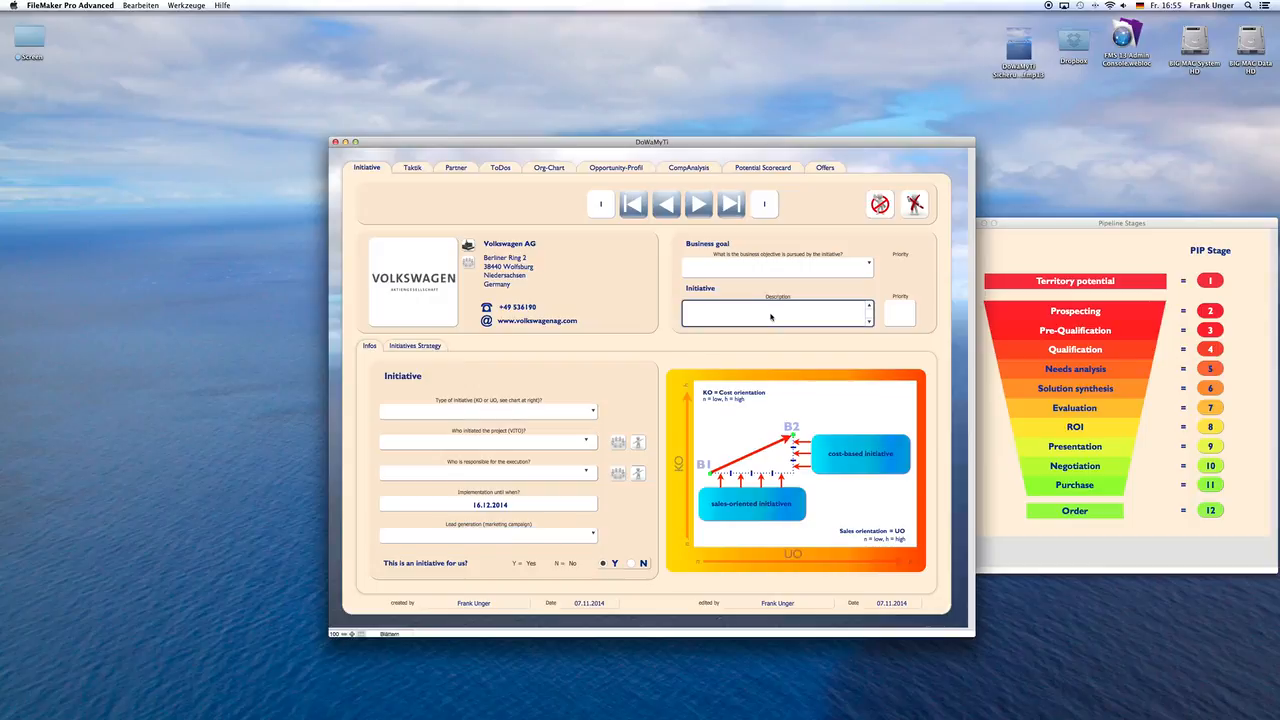
text(VW opps4)
click(839, 293)
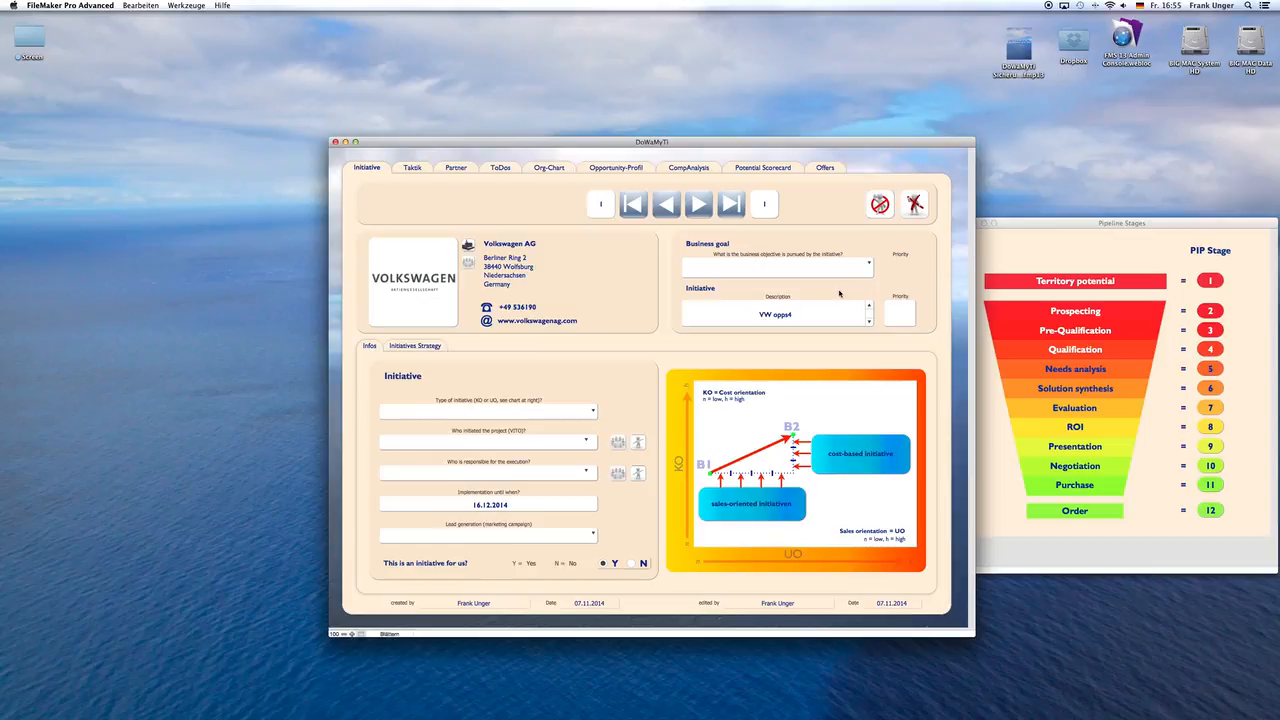
Step: Return to the start screen, open the pipeline in the sales area and inspect the VW opps4 initiative's record
click(914, 204)
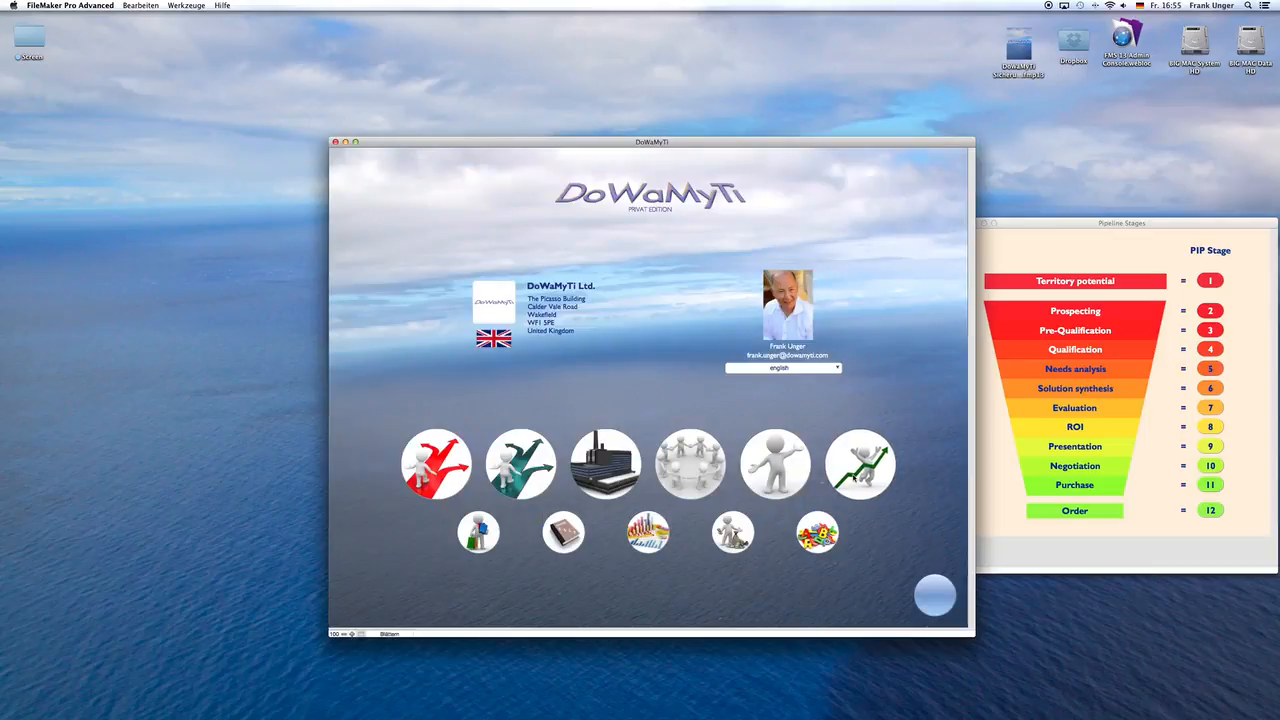
click(855, 472)
click(469, 165)
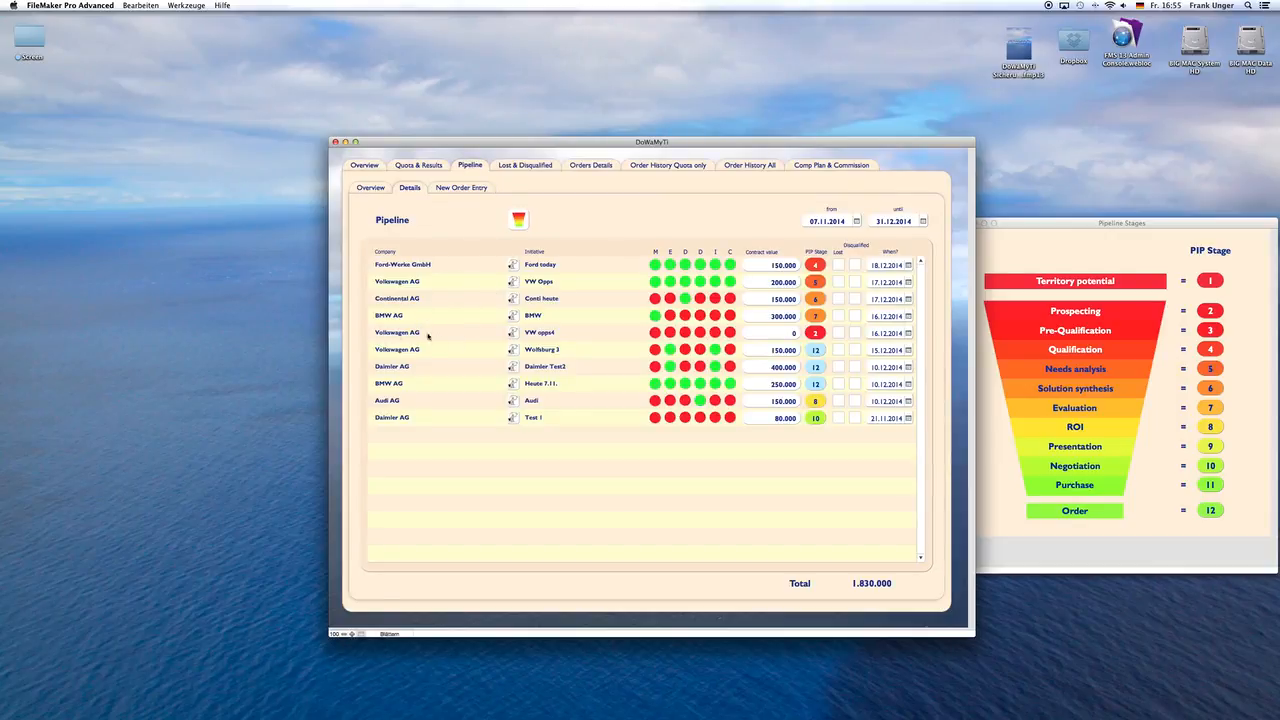
click(514, 334)
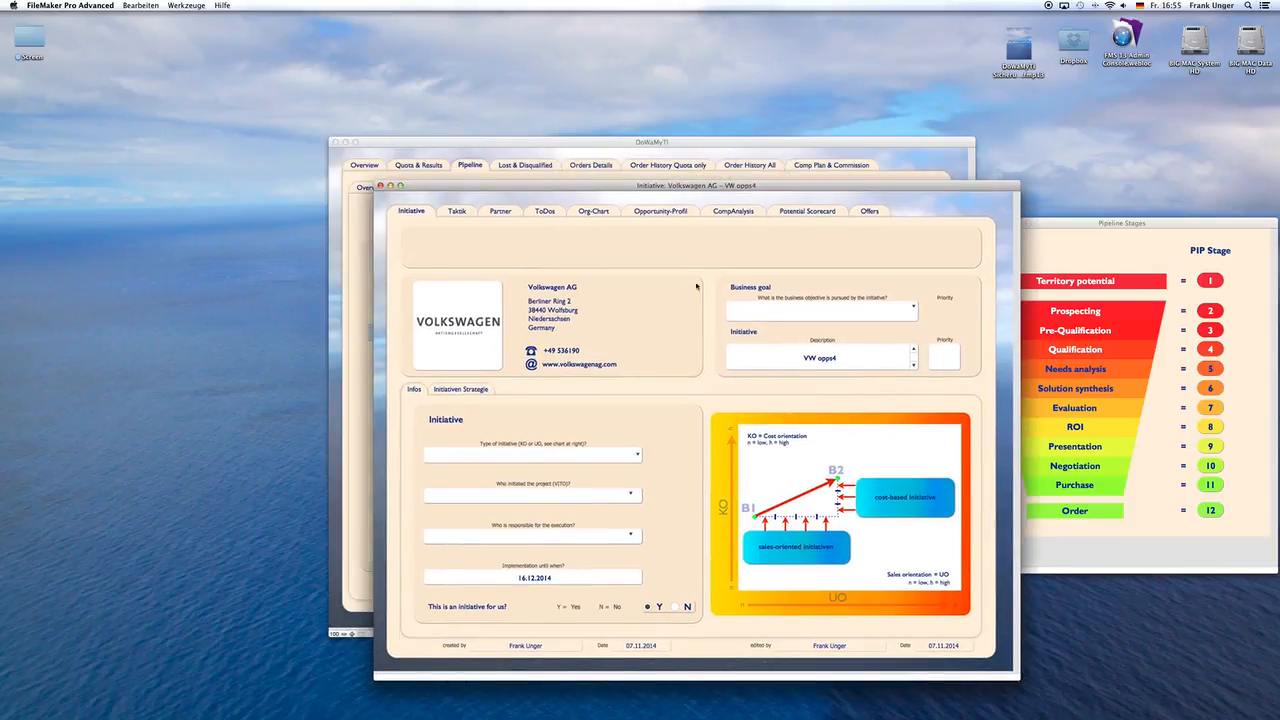
click(380, 186)
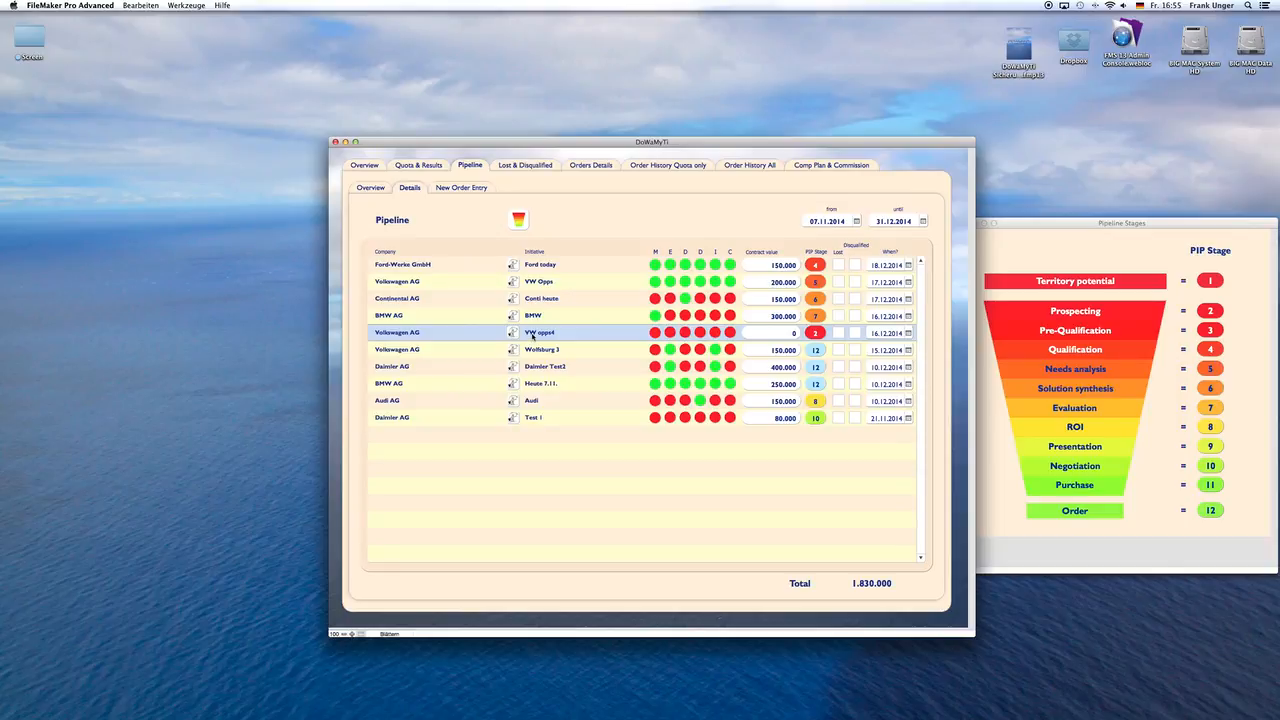
Step: Set the VW opps4 initiative's contract value to 400.000 and its PIP stage to 10
click(788, 333)
drag(788, 335, 801, 336)
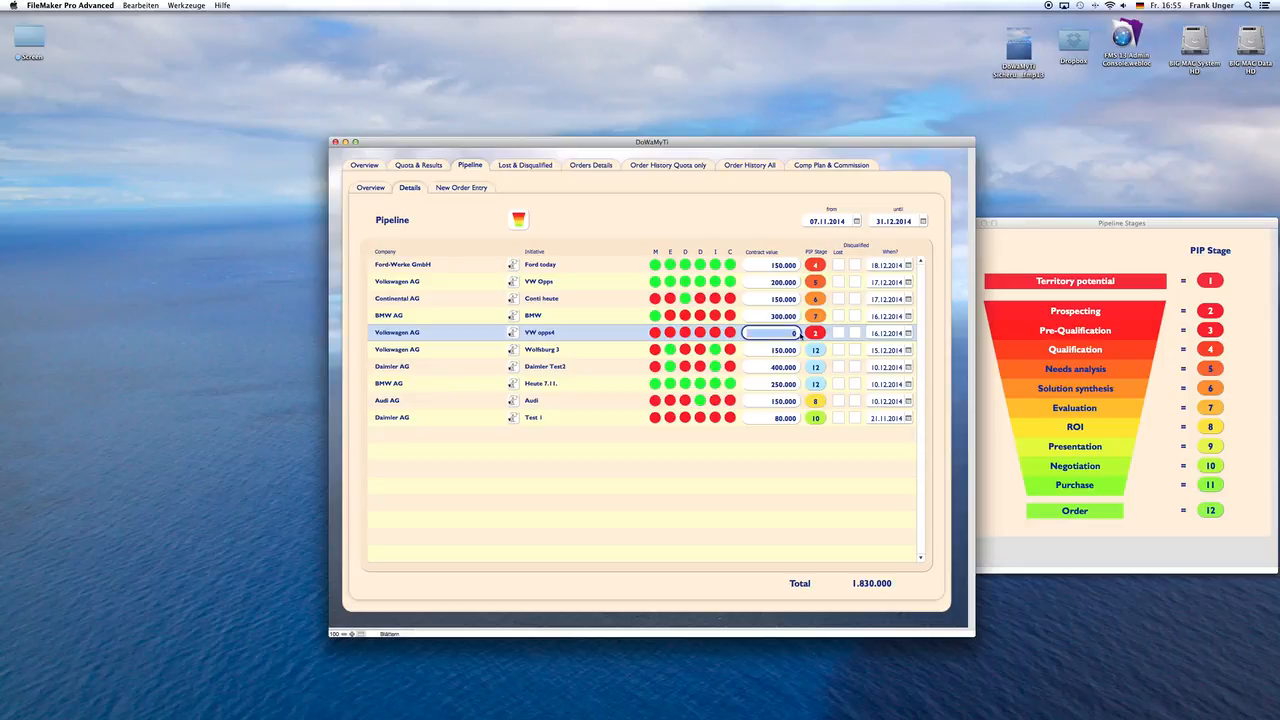
text(40000)
click(758, 220)
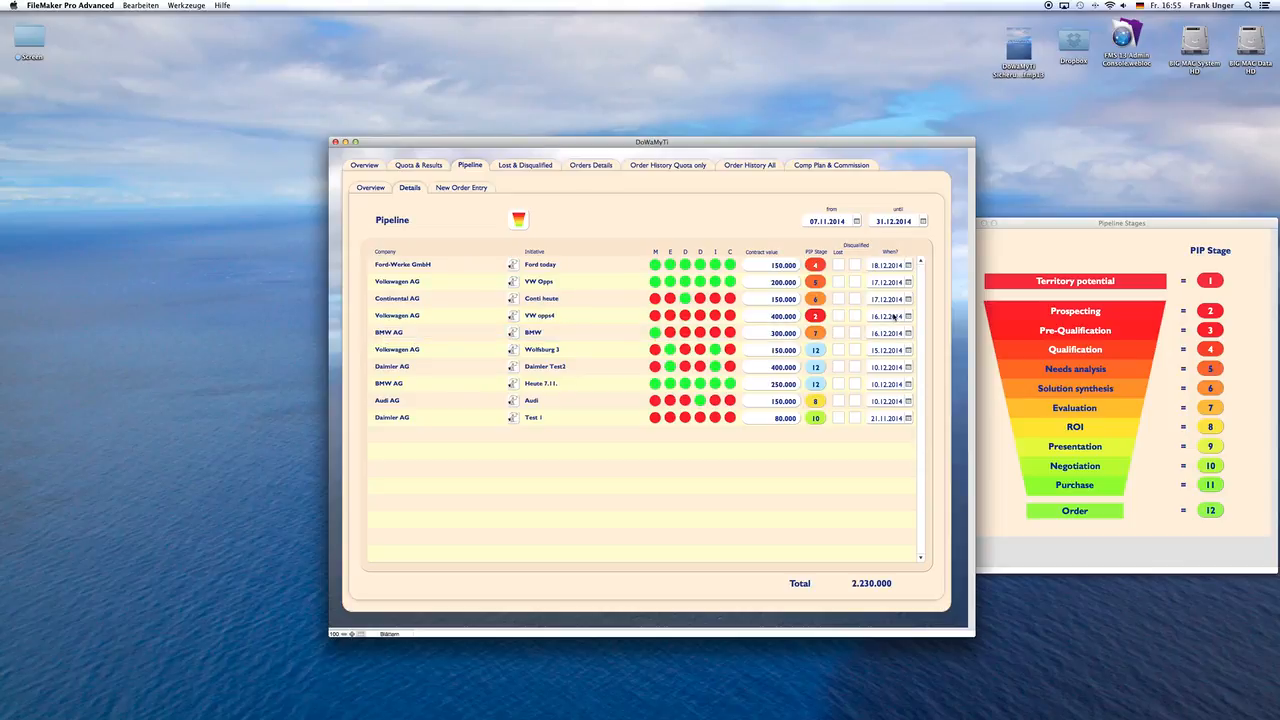
click(816, 316)
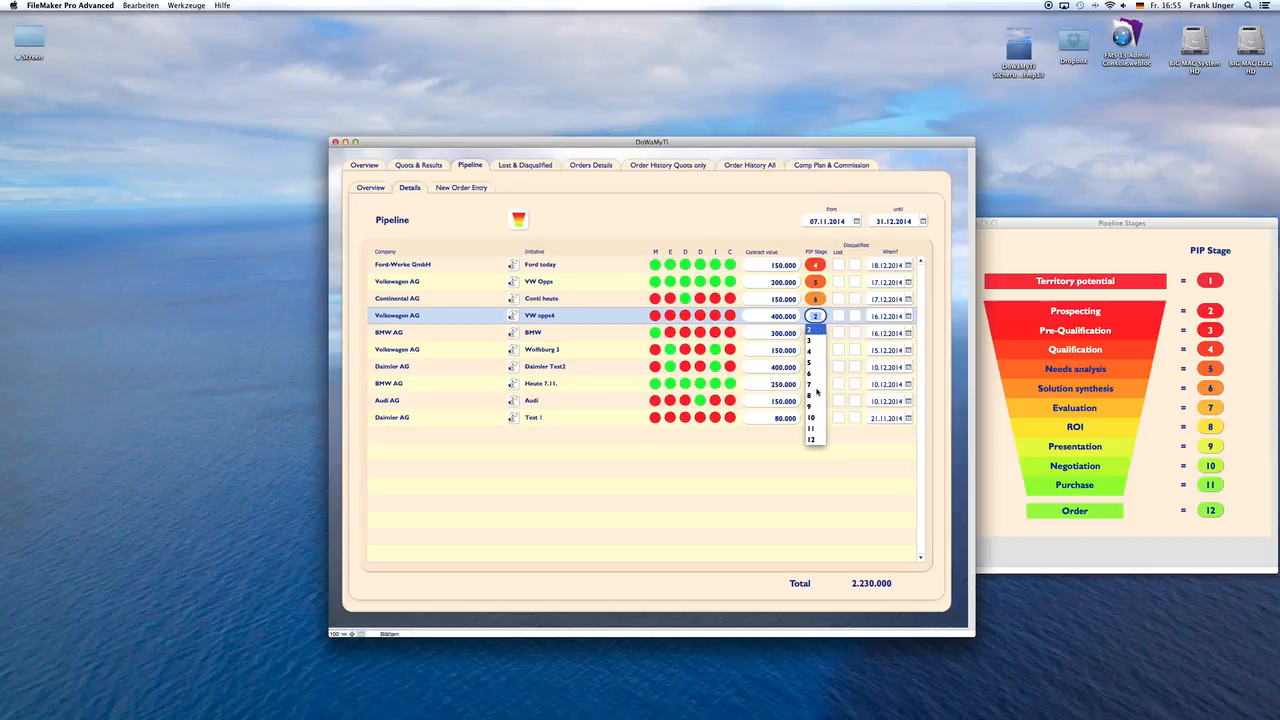
click(814, 417)
key(Tab)
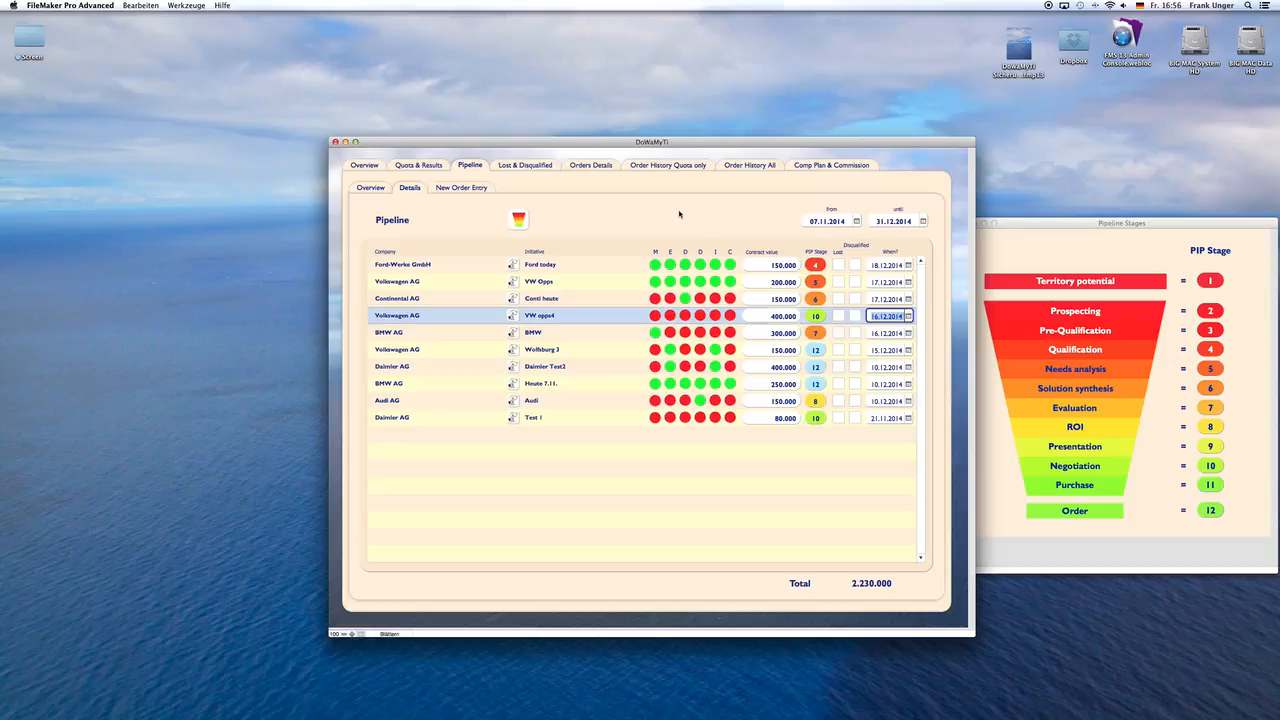
click(679, 211)
Step: Turn the M, E, second D, I and C criteria of the VW opps4 initiative green
click(671, 316)
click(700, 316)
click(715, 316)
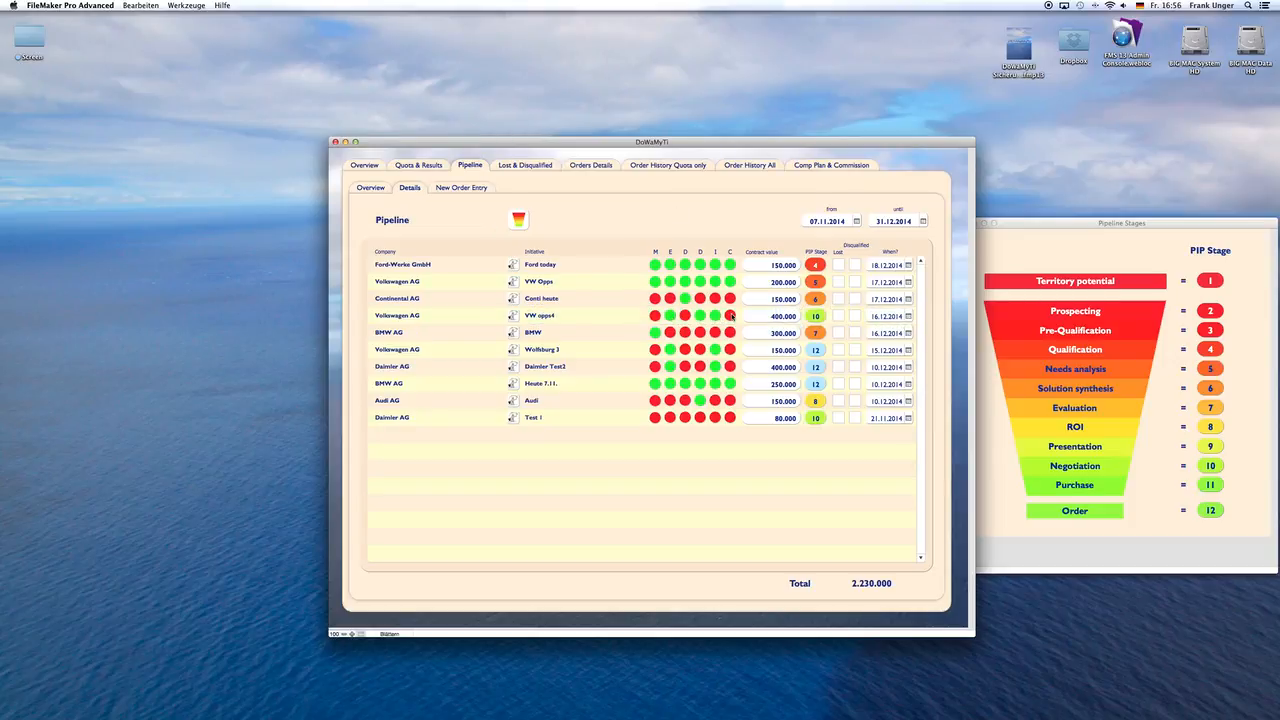
click(730, 316)
click(656, 316)
Step: Add a new order entry below the pipeline's existing ones and delete the surplus empty entry
click(452, 188)
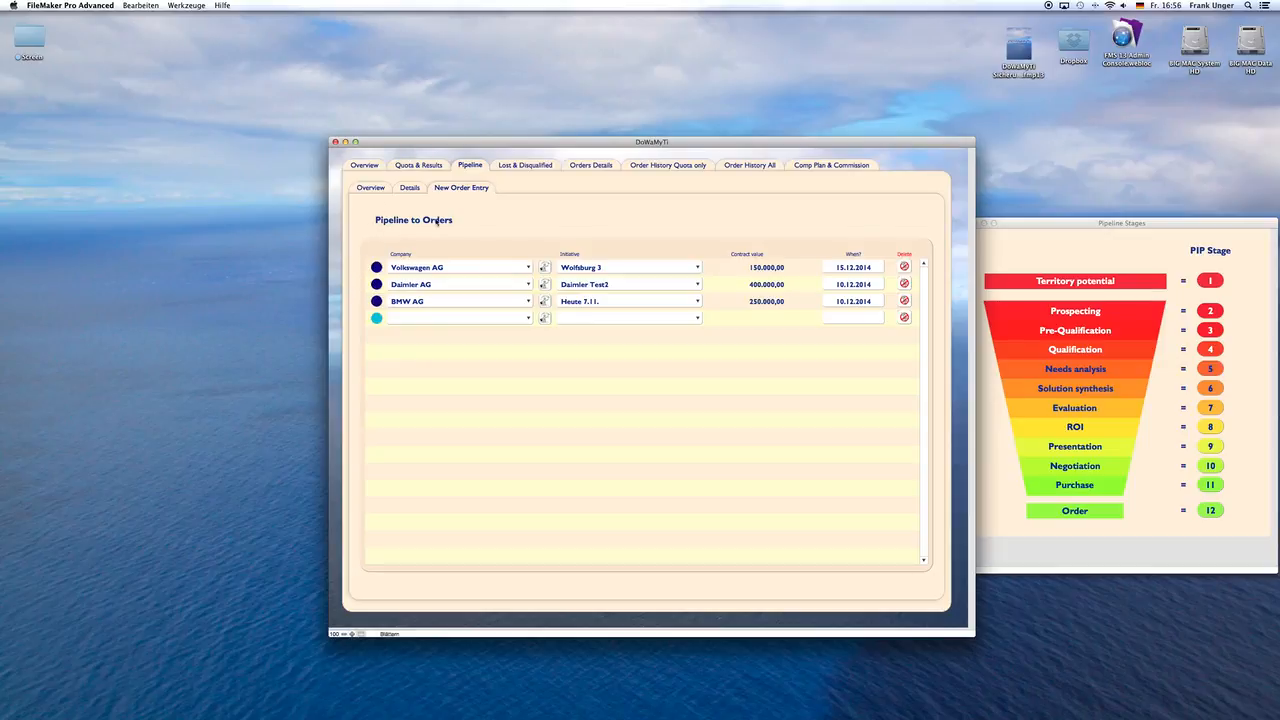
click(376, 319)
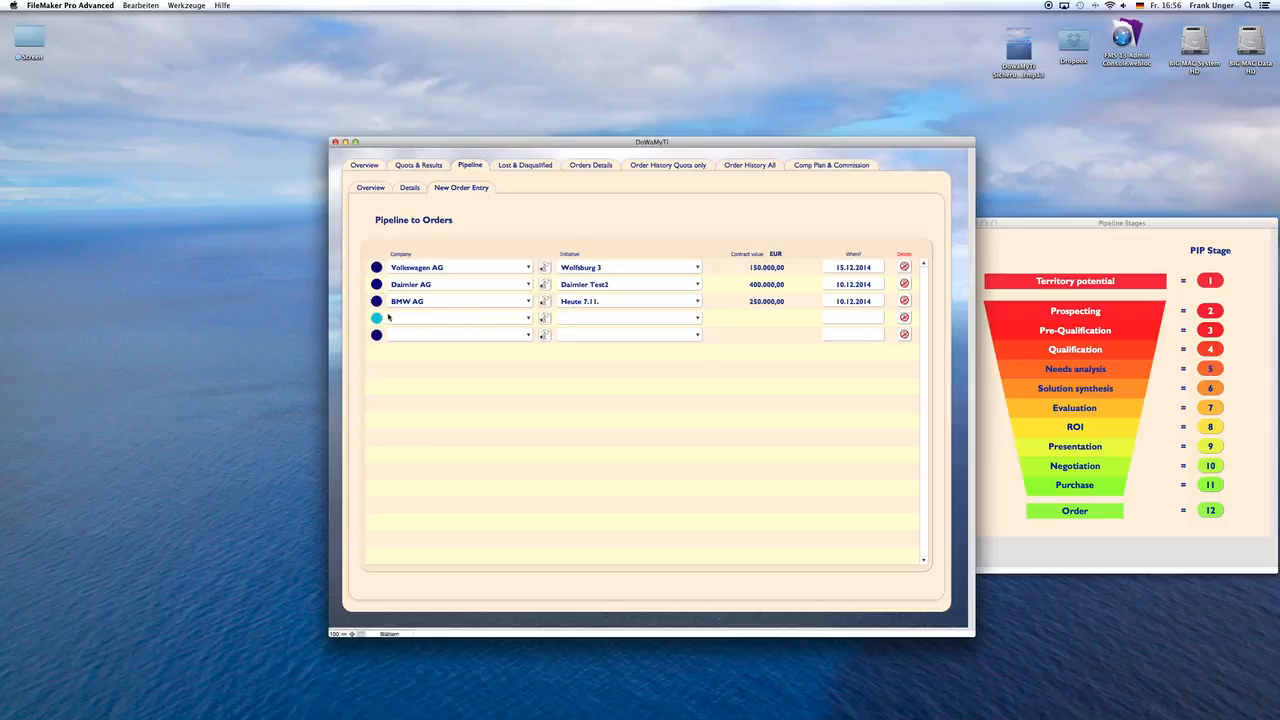
click(377, 336)
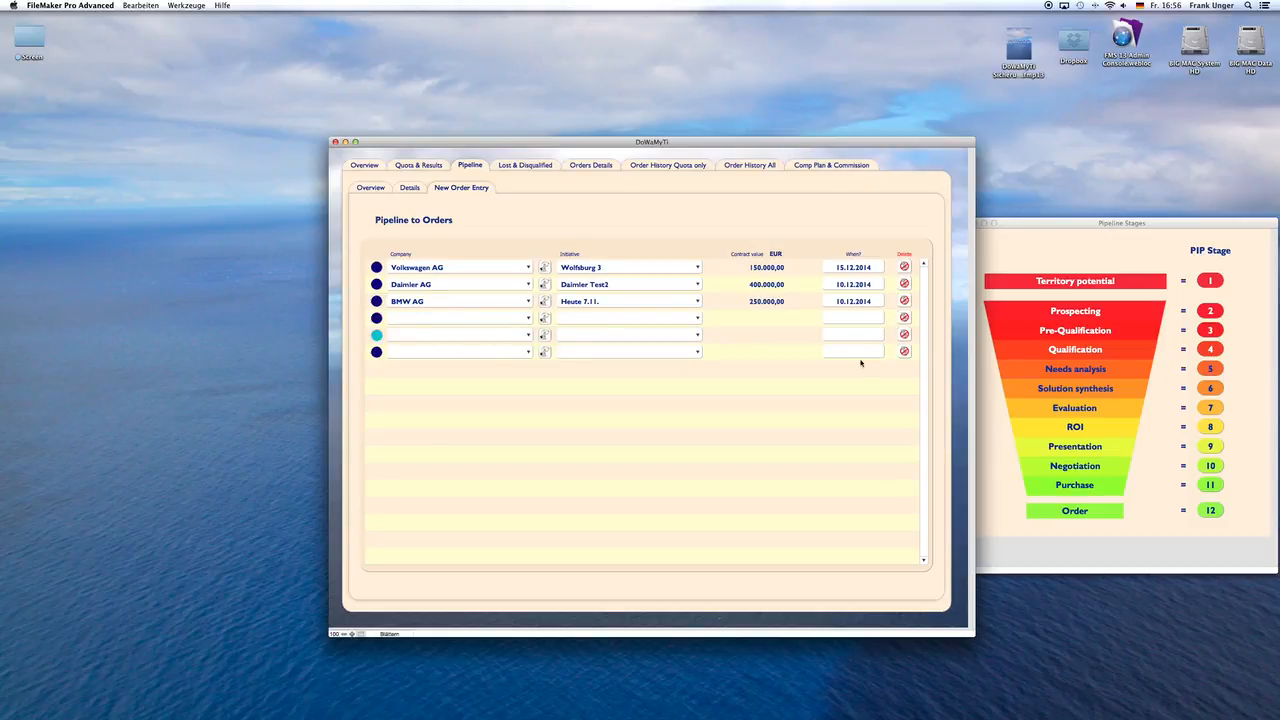
click(905, 338)
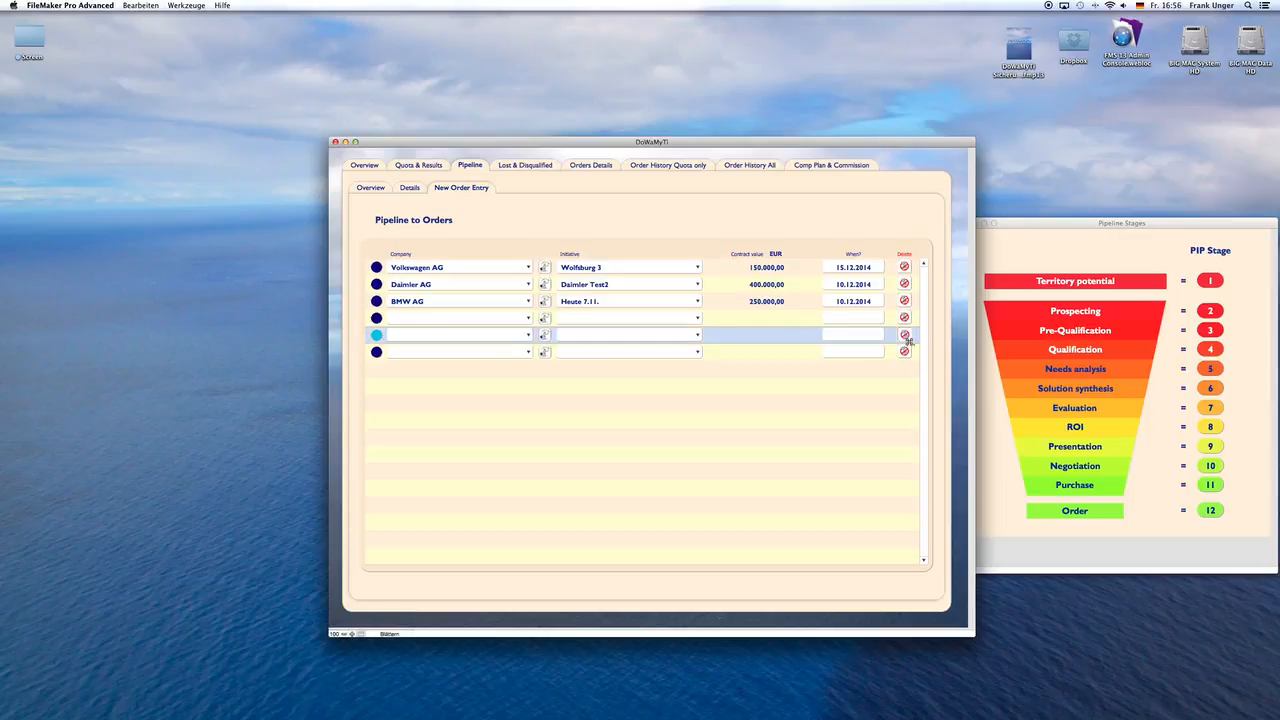
click(688, 375)
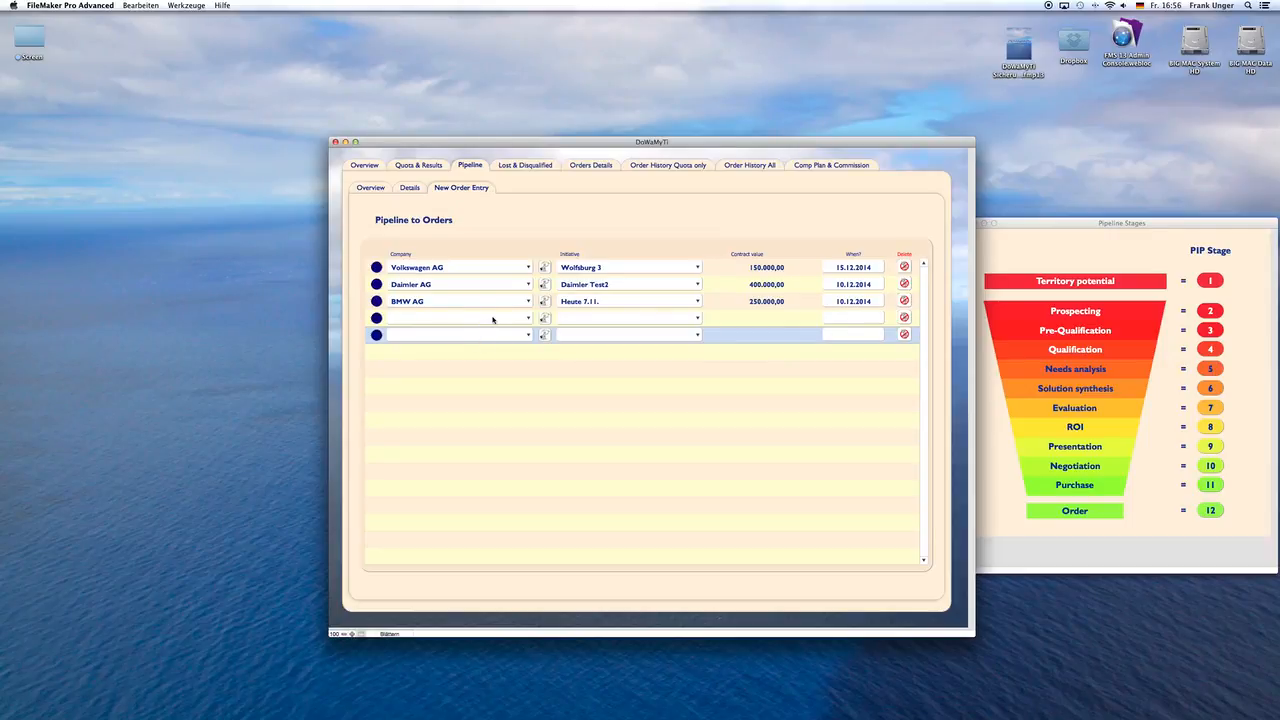
Step: Assign the company Volkswagen AG and the initiative VW opps4 to the new order entry
click(492, 319)
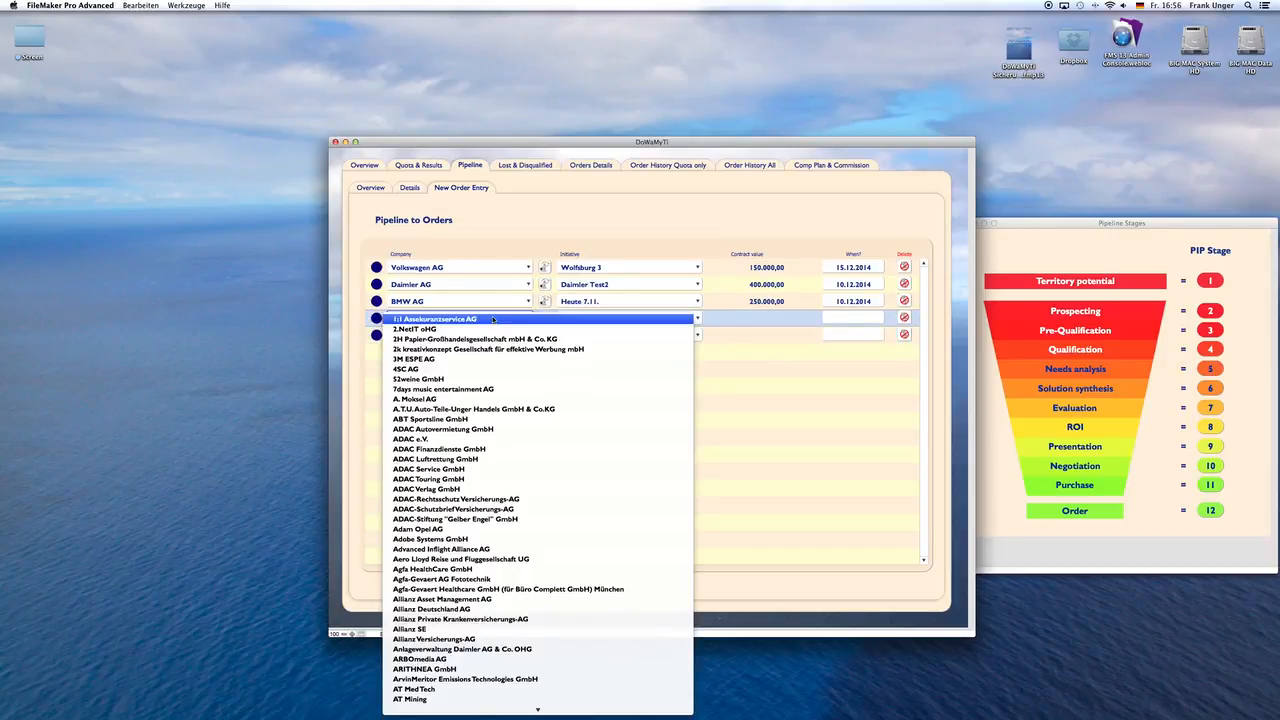
text(vol)
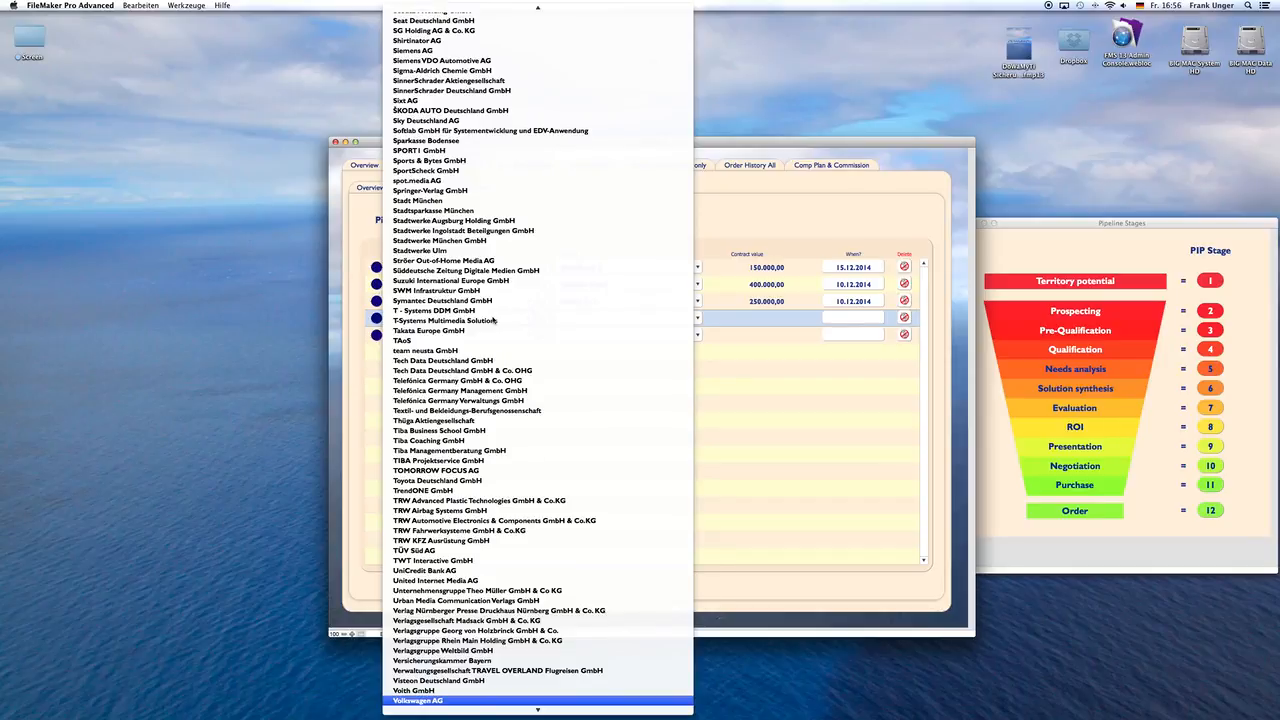
key(Escape)
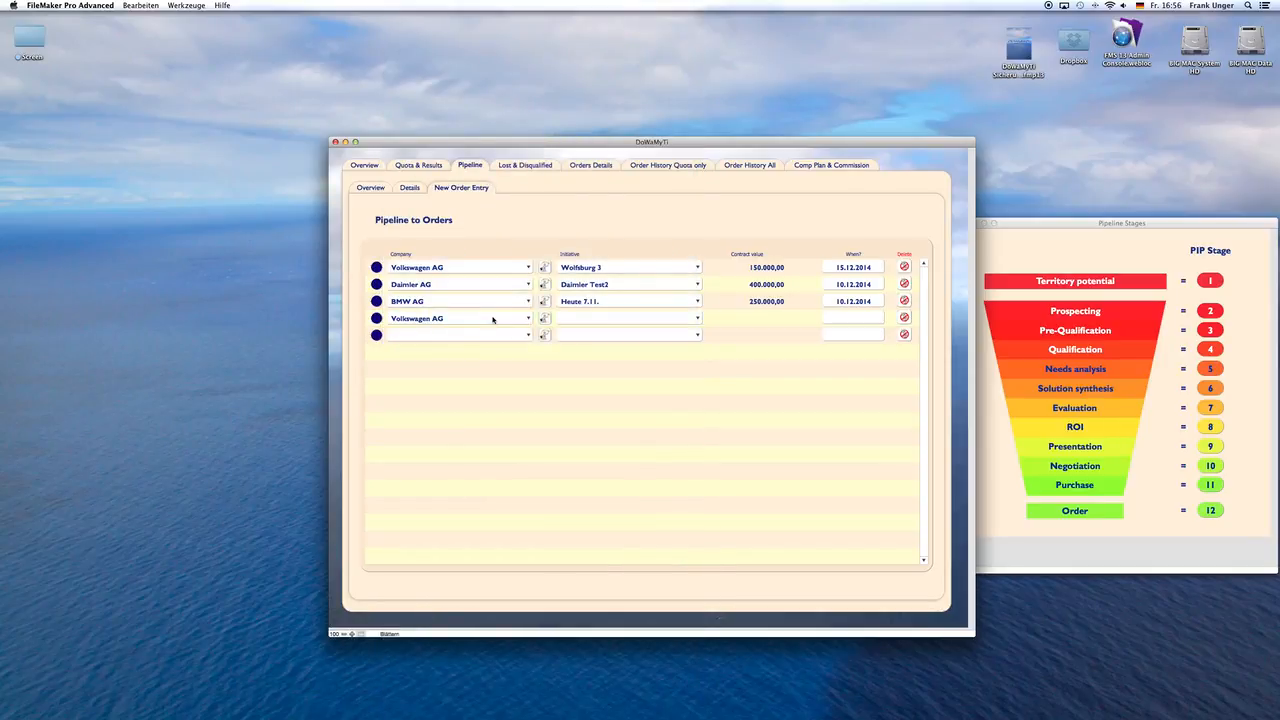
click(377, 318)
click(648, 320)
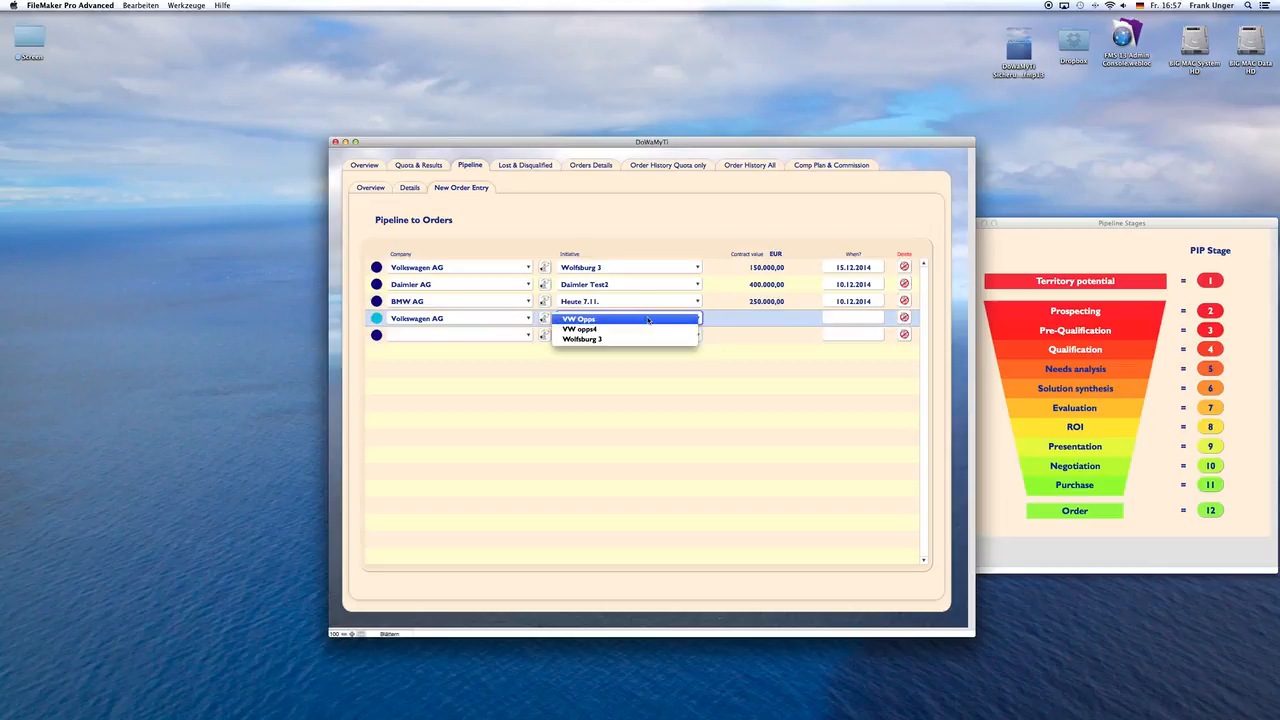
click(643, 333)
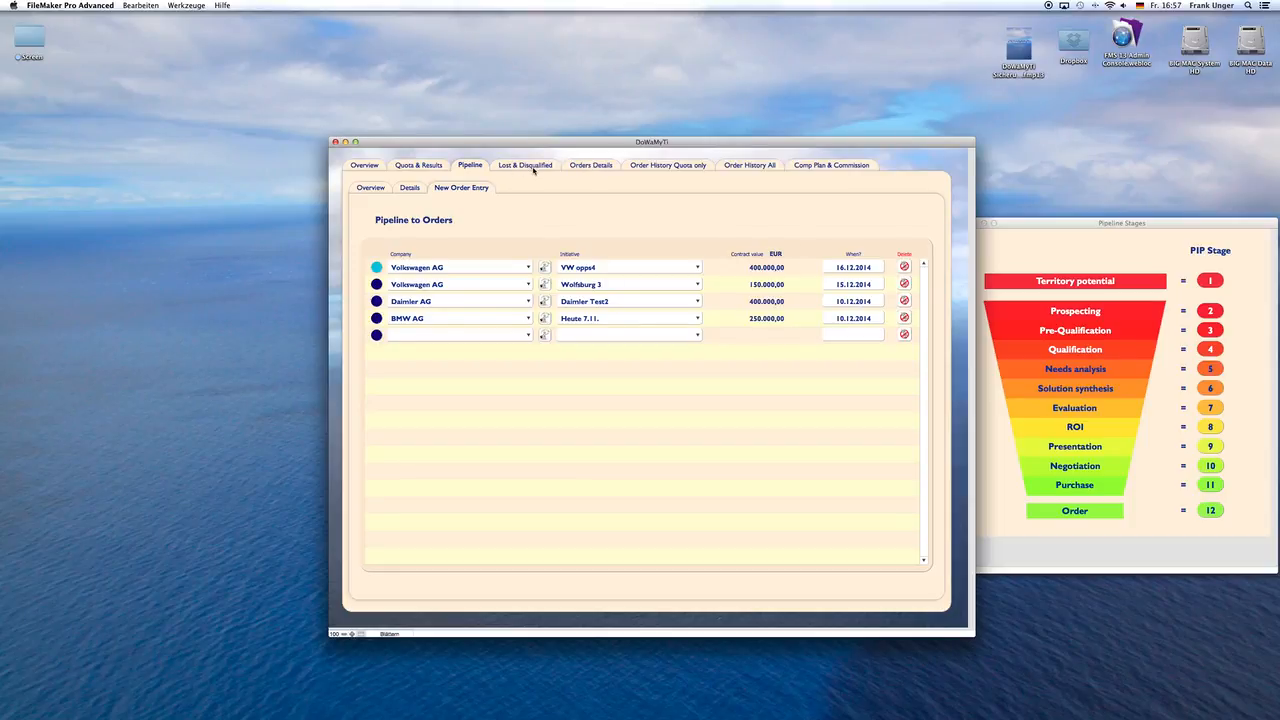
Step: Show the orders details and set the order period's end date to 31.12.2014
click(587, 166)
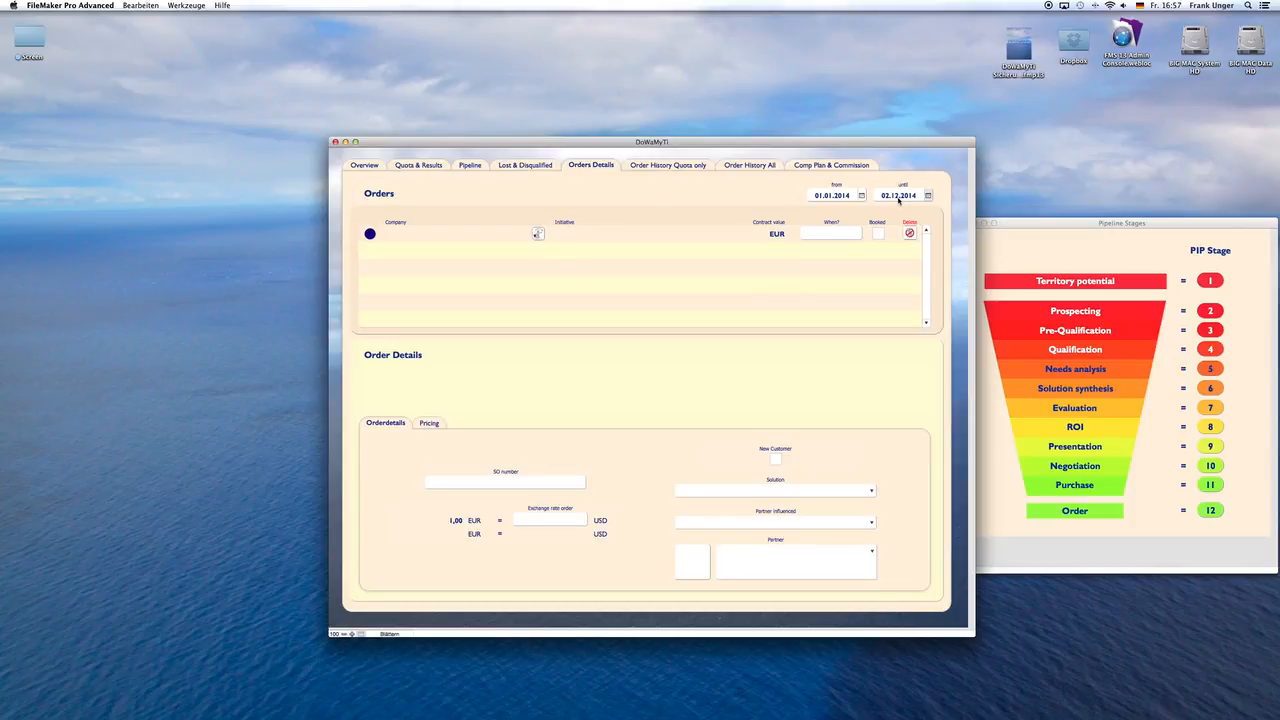
click(928, 195)
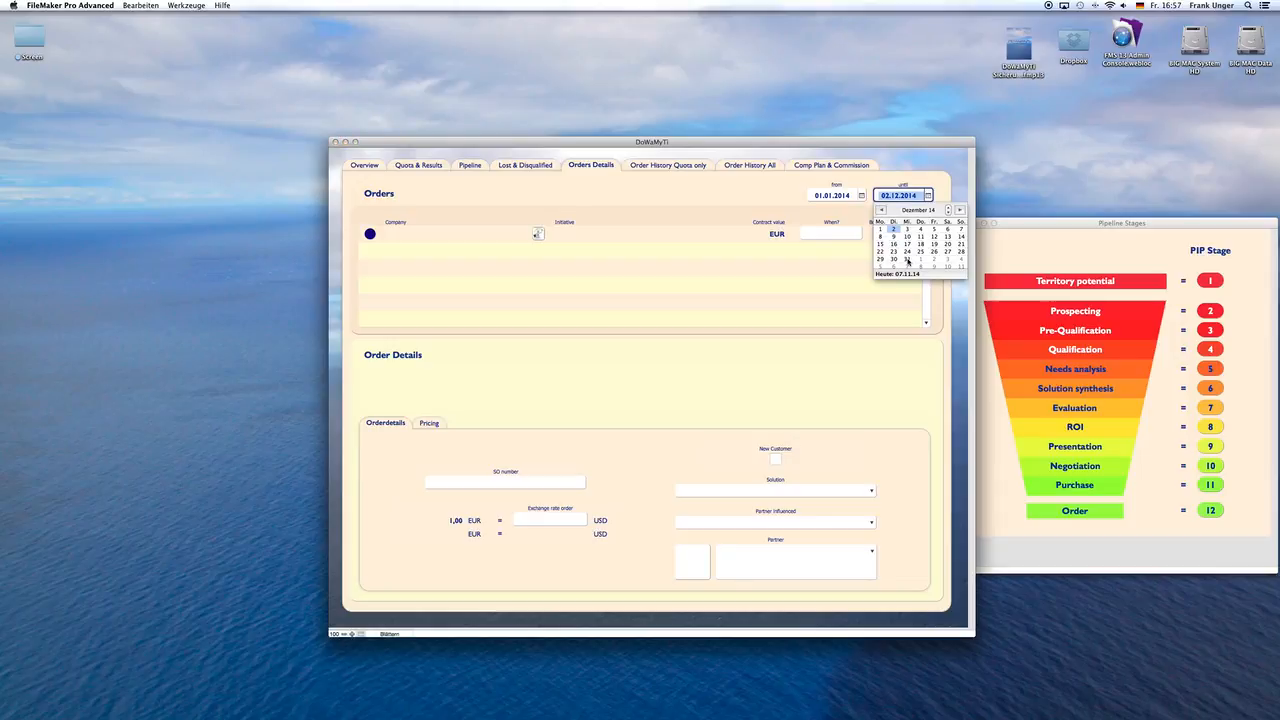
click(907, 260)
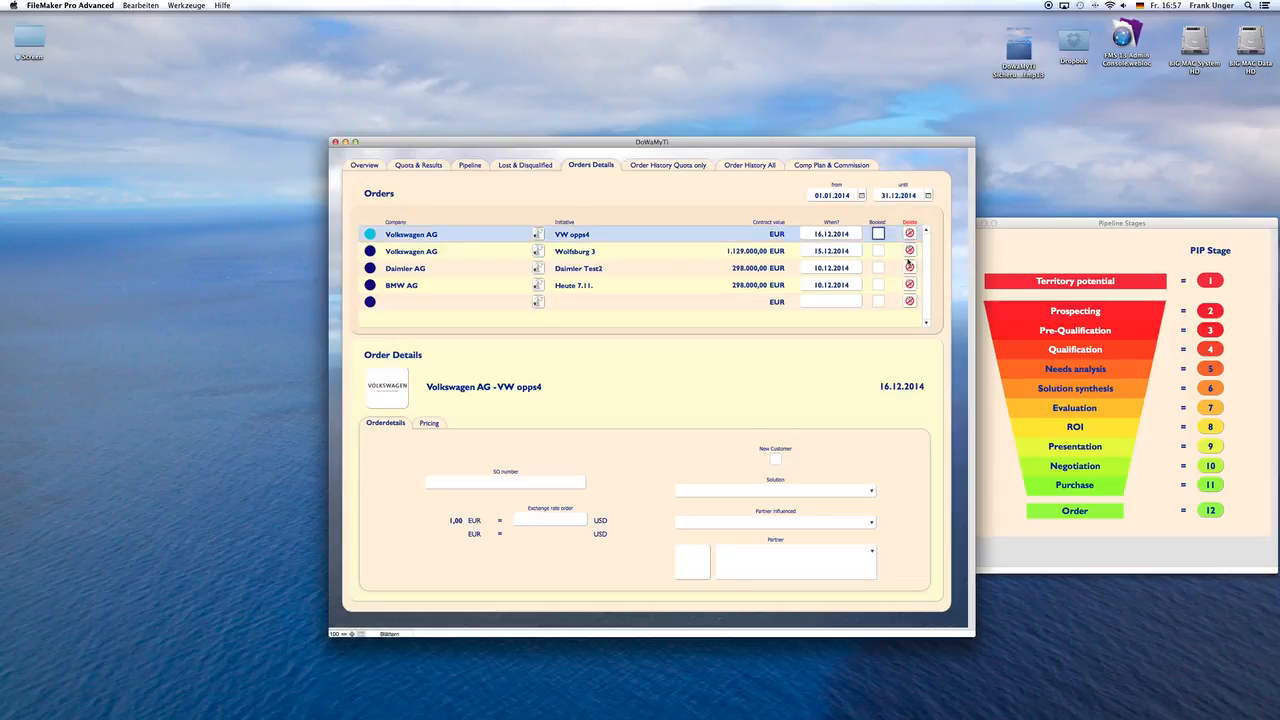
click(688, 185)
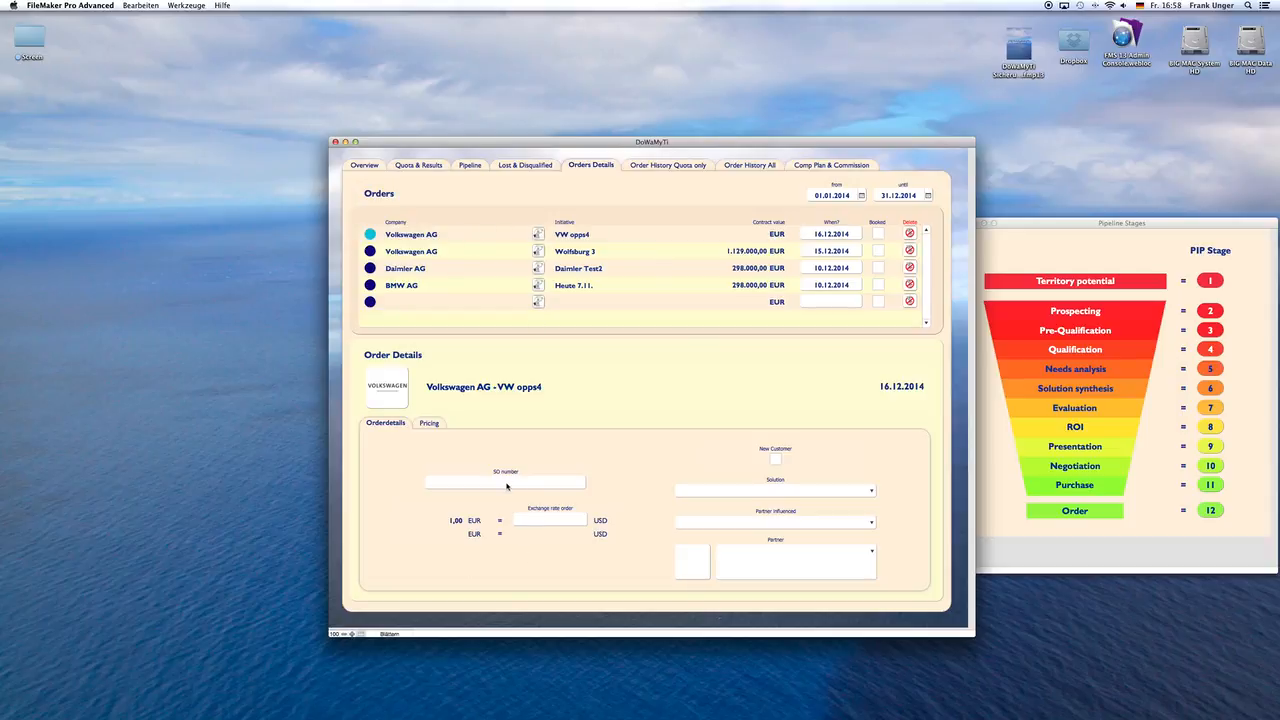
Step: Enter the SO number for the VW opps4 order and mark the order as booked
click(507, 483)
text(trump543)
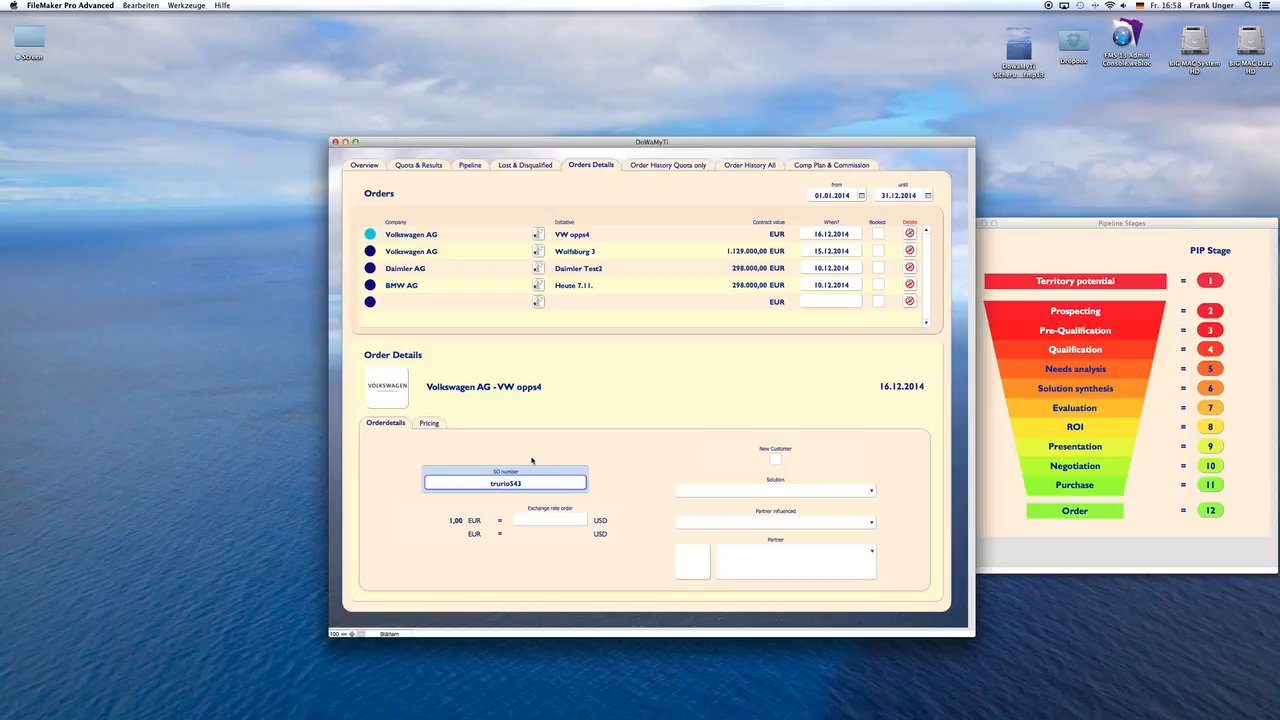
click(531, 460)
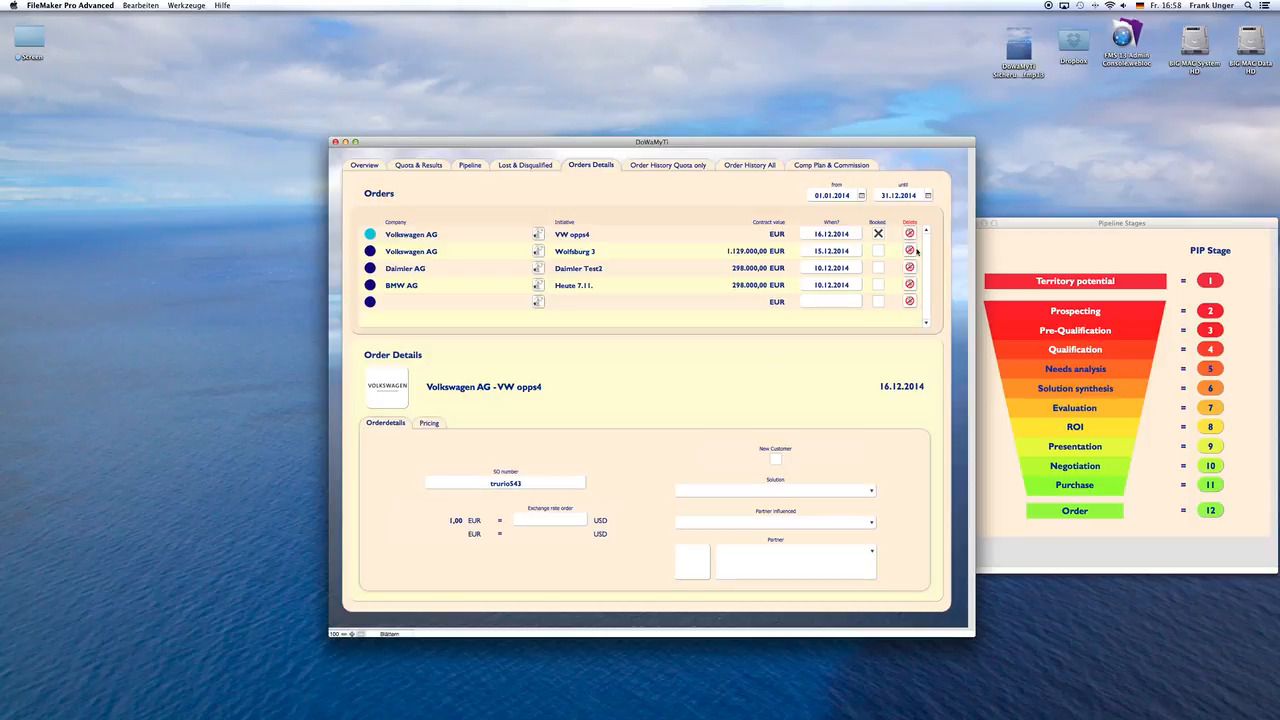
click(879, 234)
Step: Set the order's exchange rate to 1,25 USD per euro and mark it as a new customer order
click(552, 524)
text(25)
click(608, 505)
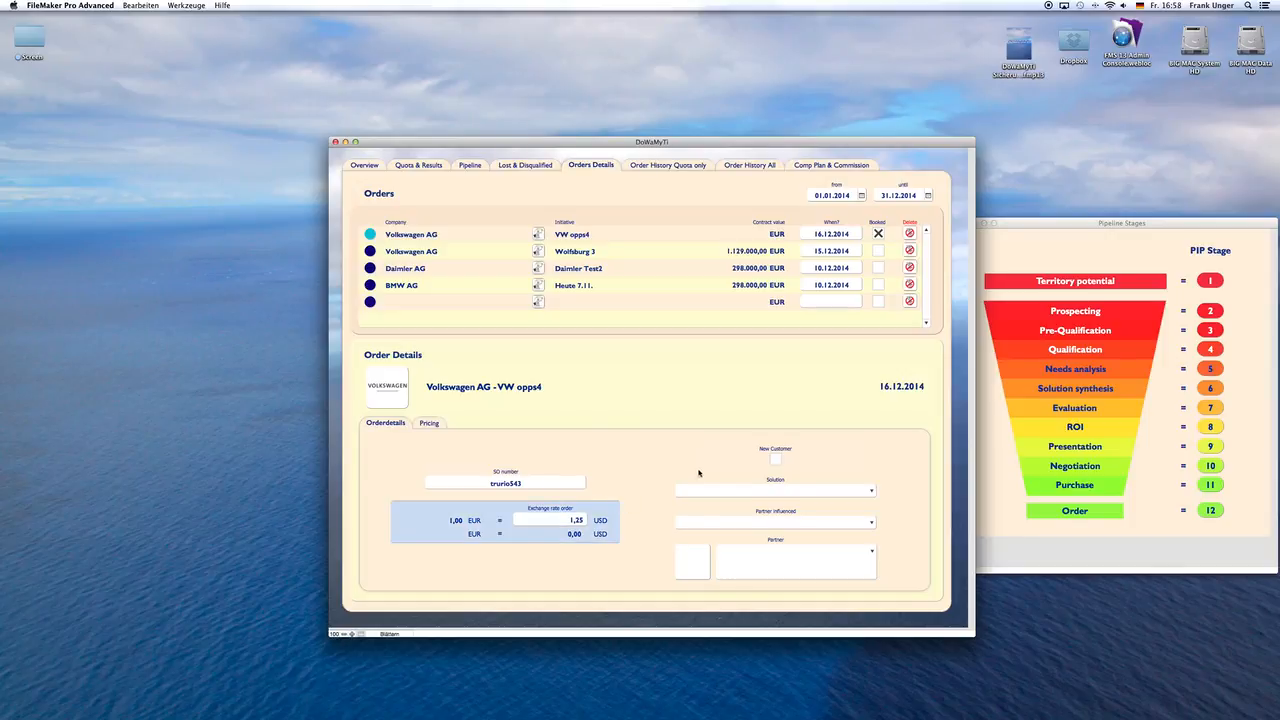
click(775, 459)
click(775, 459)
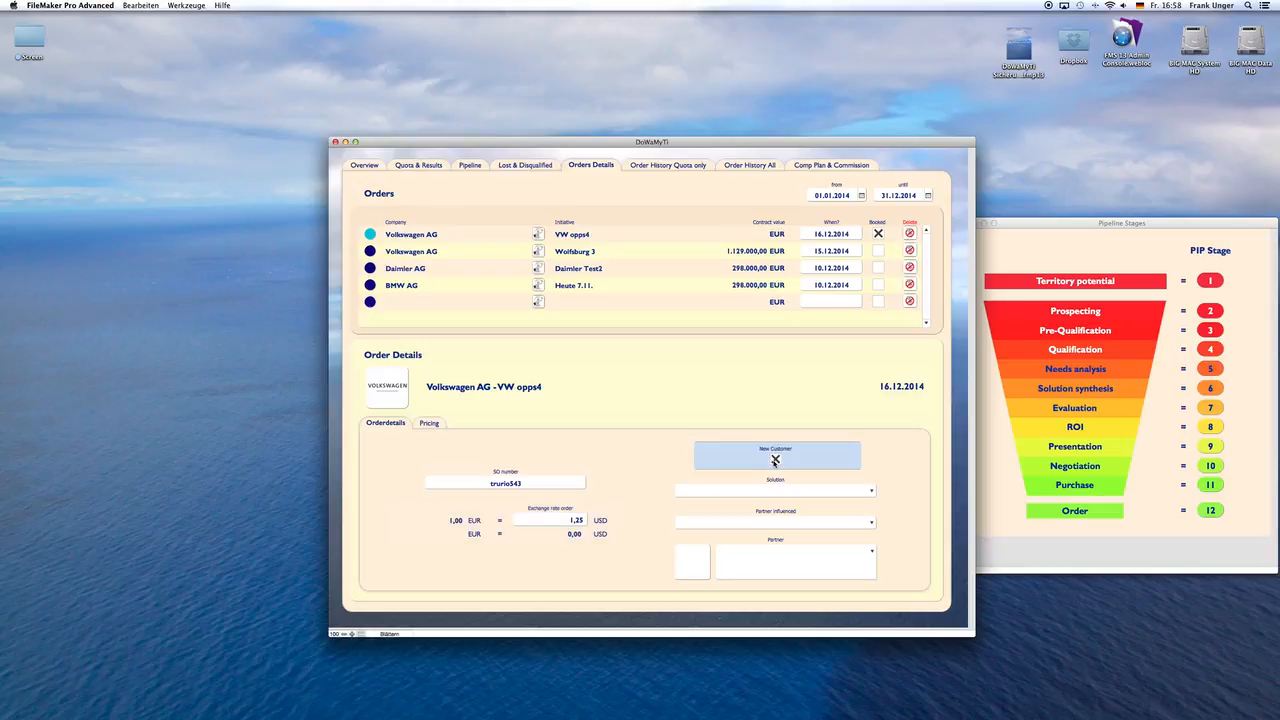
Step: Set the order's solution to Book and its partner influence to Partner
click(765, 490)
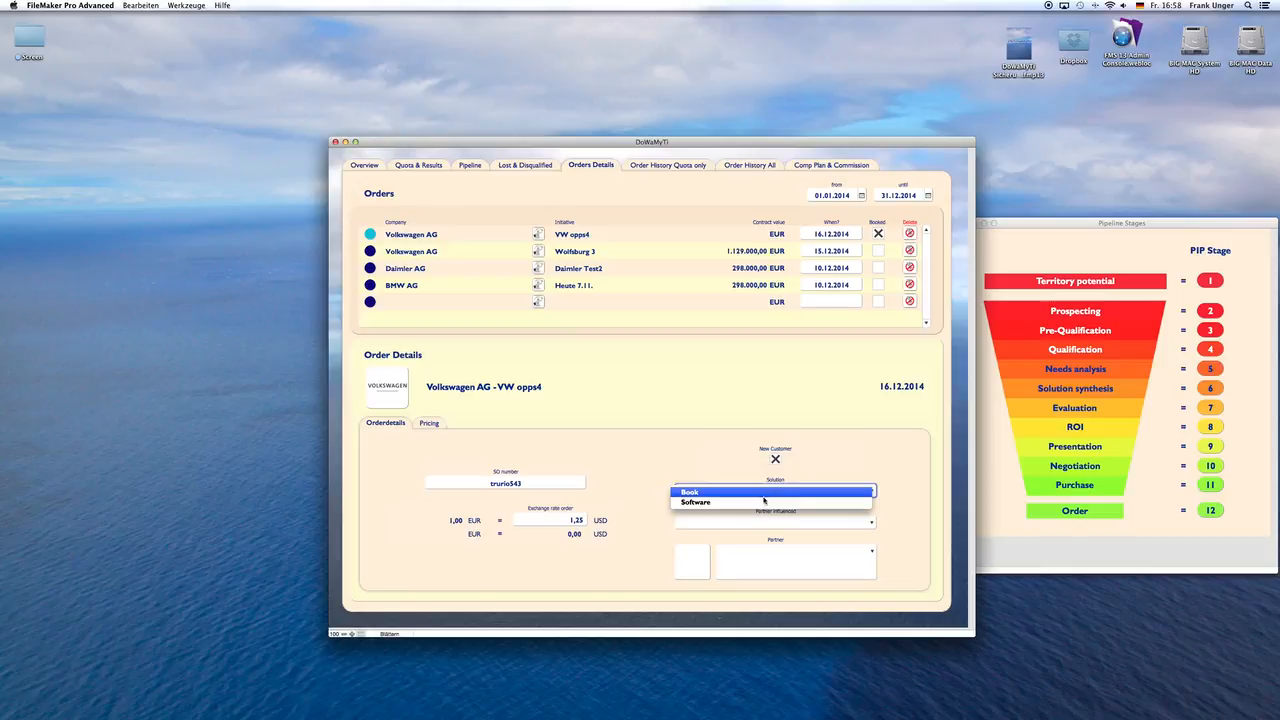
click(735, 492)
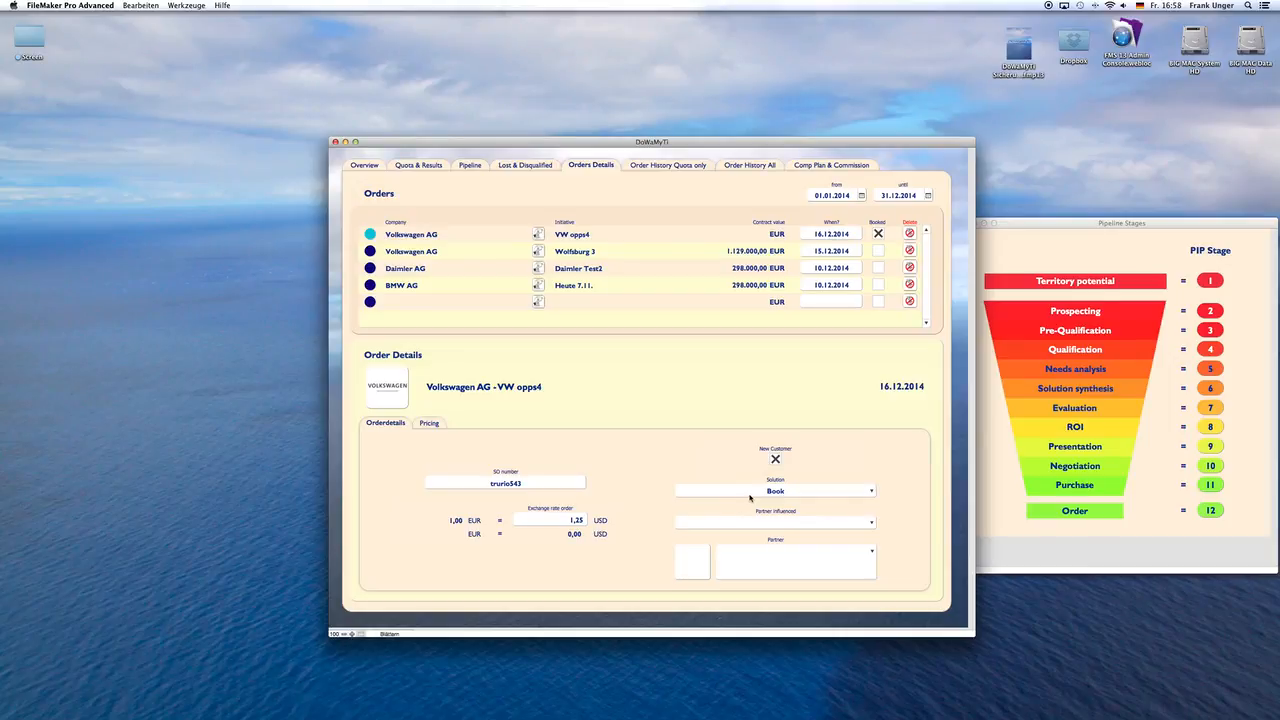
click(773, 522)
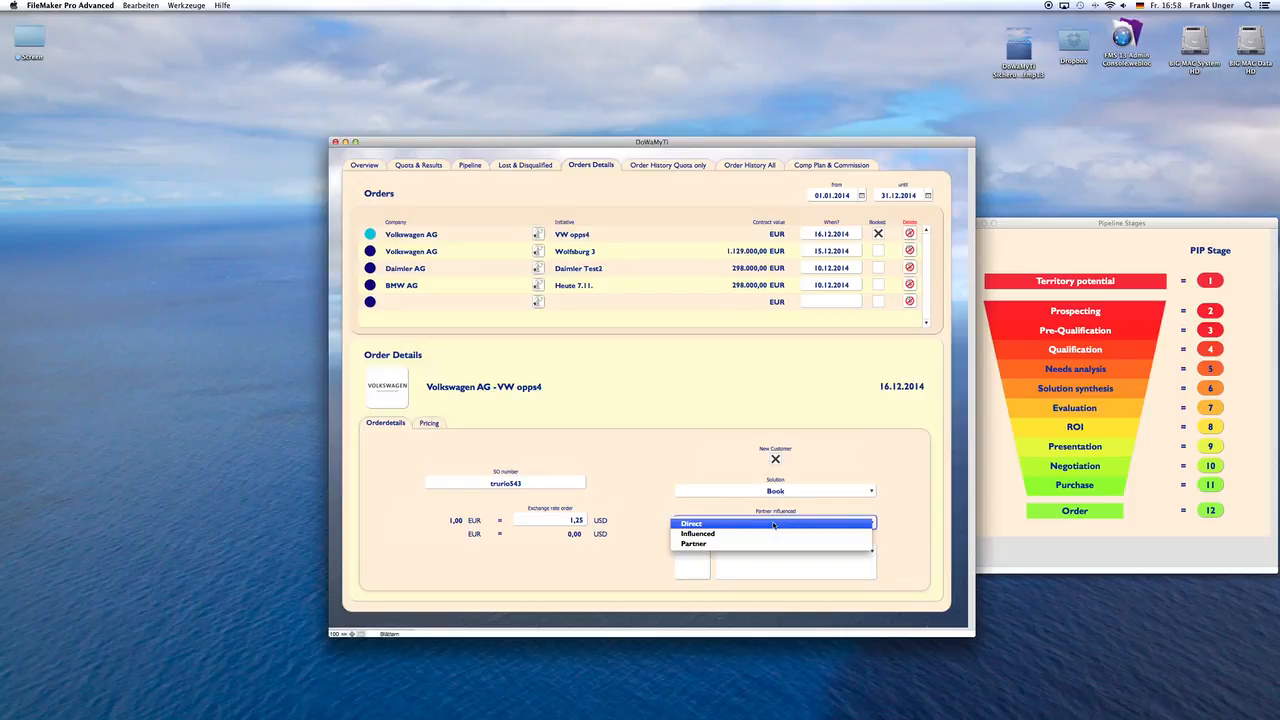
click(767, 543)
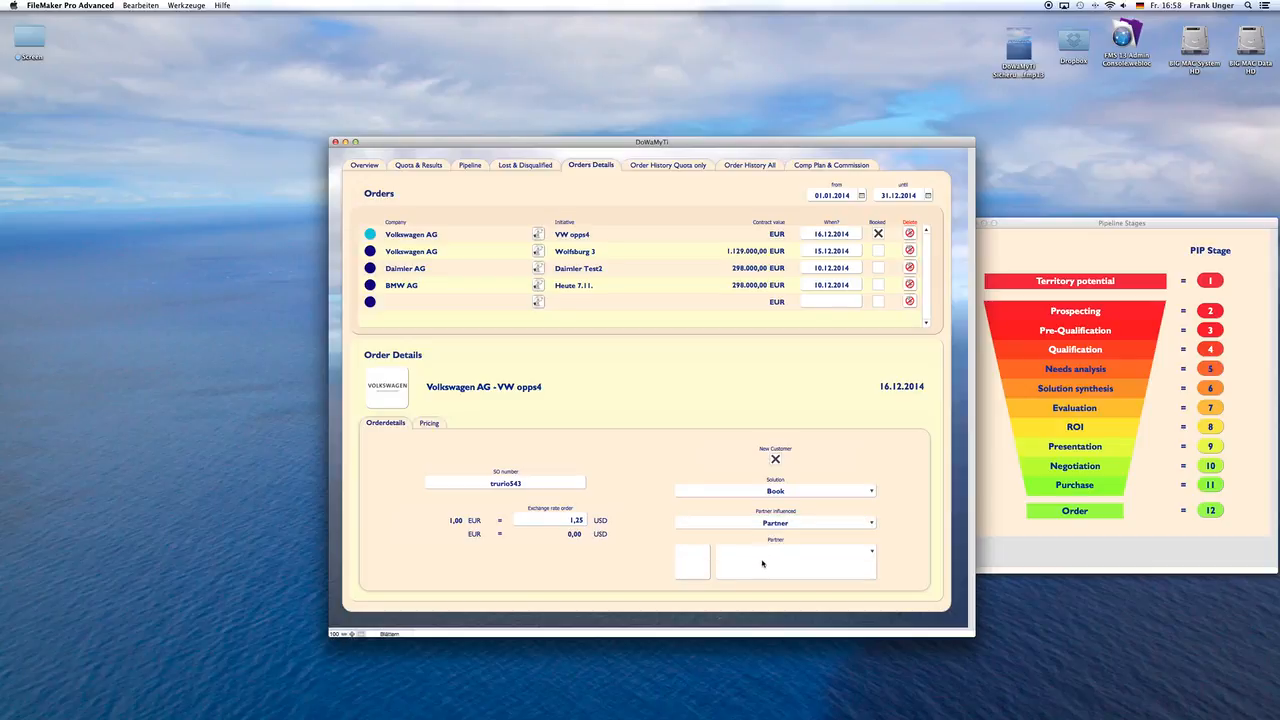
Step: Set the VW opps4 order's partner to Advanced Semiconductor
click(762, 563)
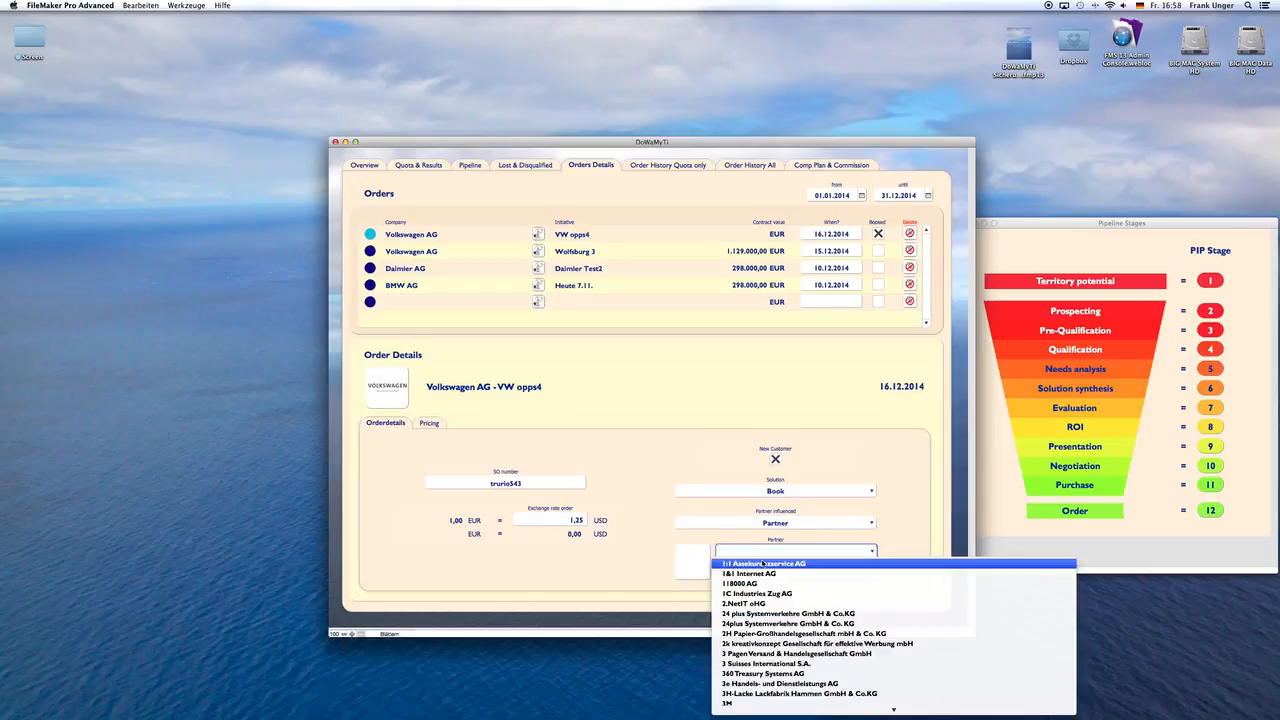
scroll(763, 563, down, 5)
scroll(763, 565, down, 10)
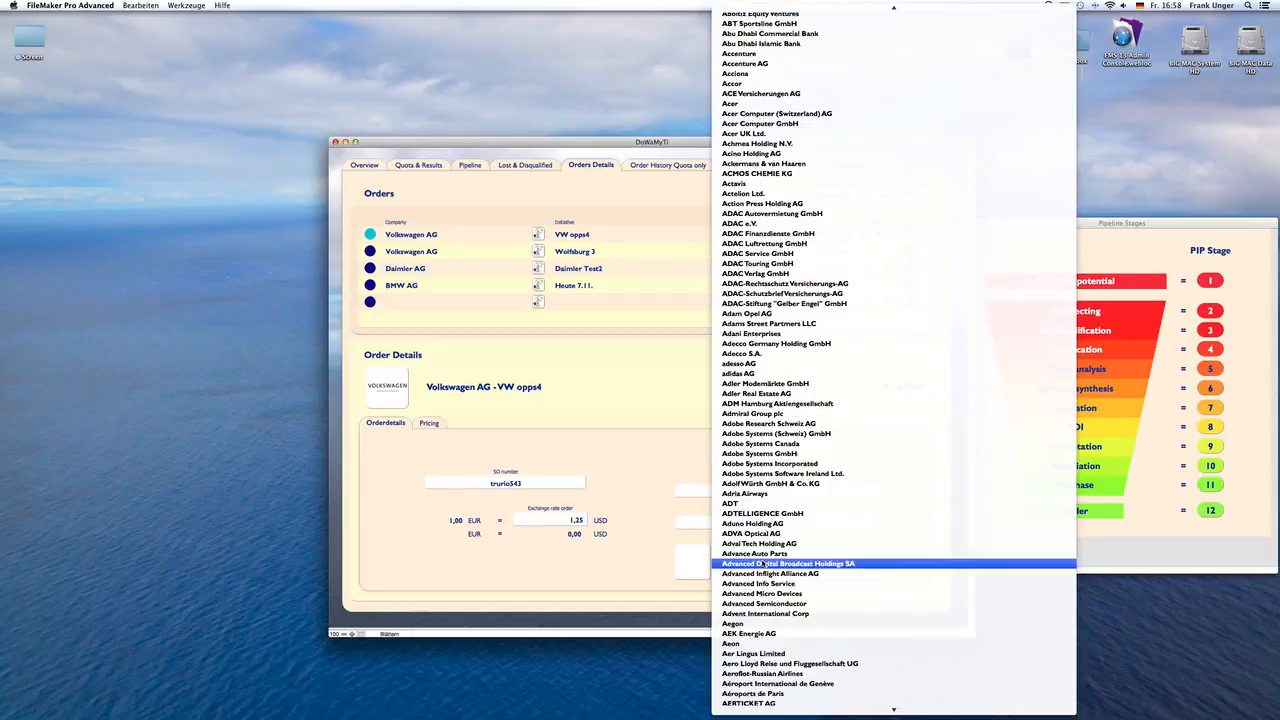
click(763, 560)
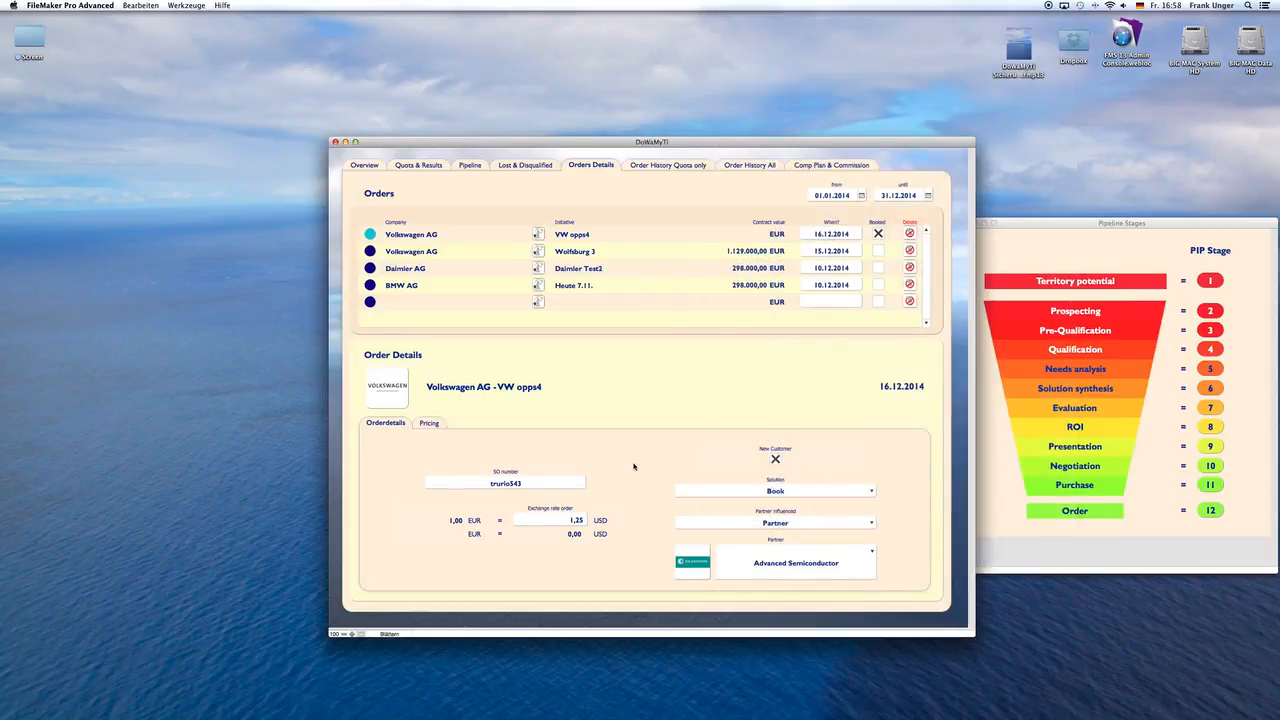
Step: Add pricing line 1 to the VW opps4 order with the product DoWaMyTi Privat Edition
click(436, 424)
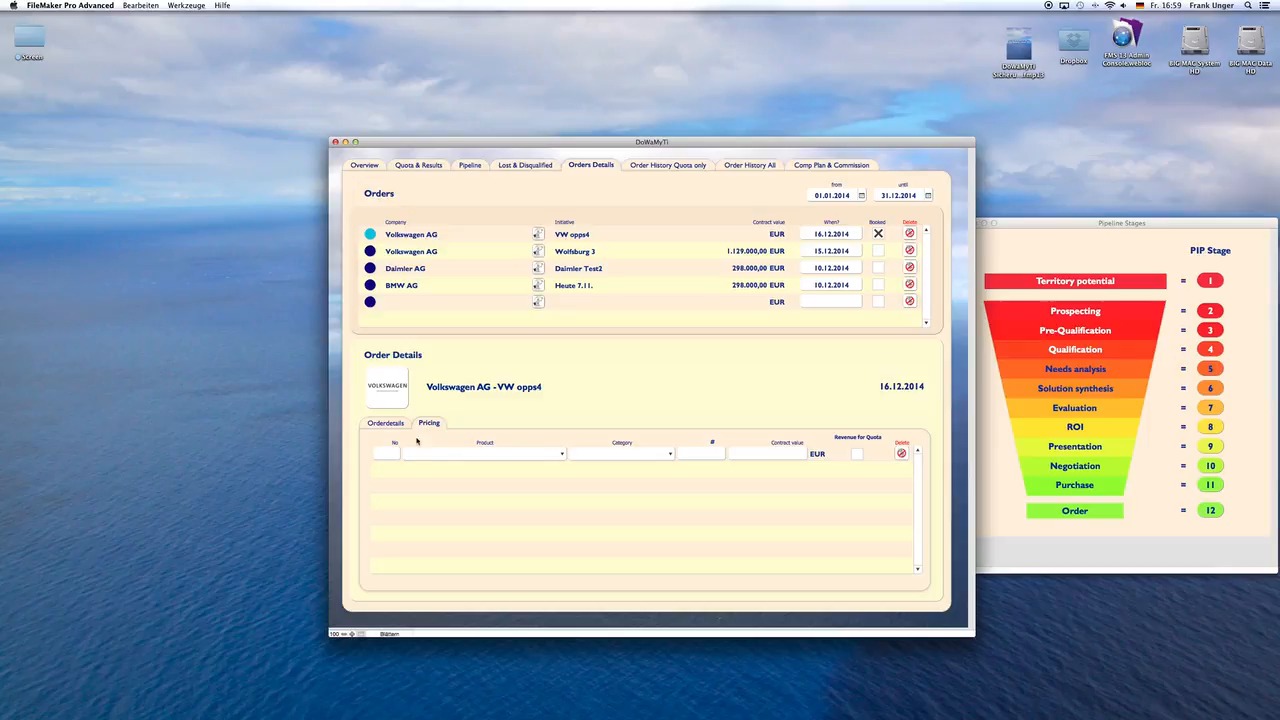
click(389, 455)
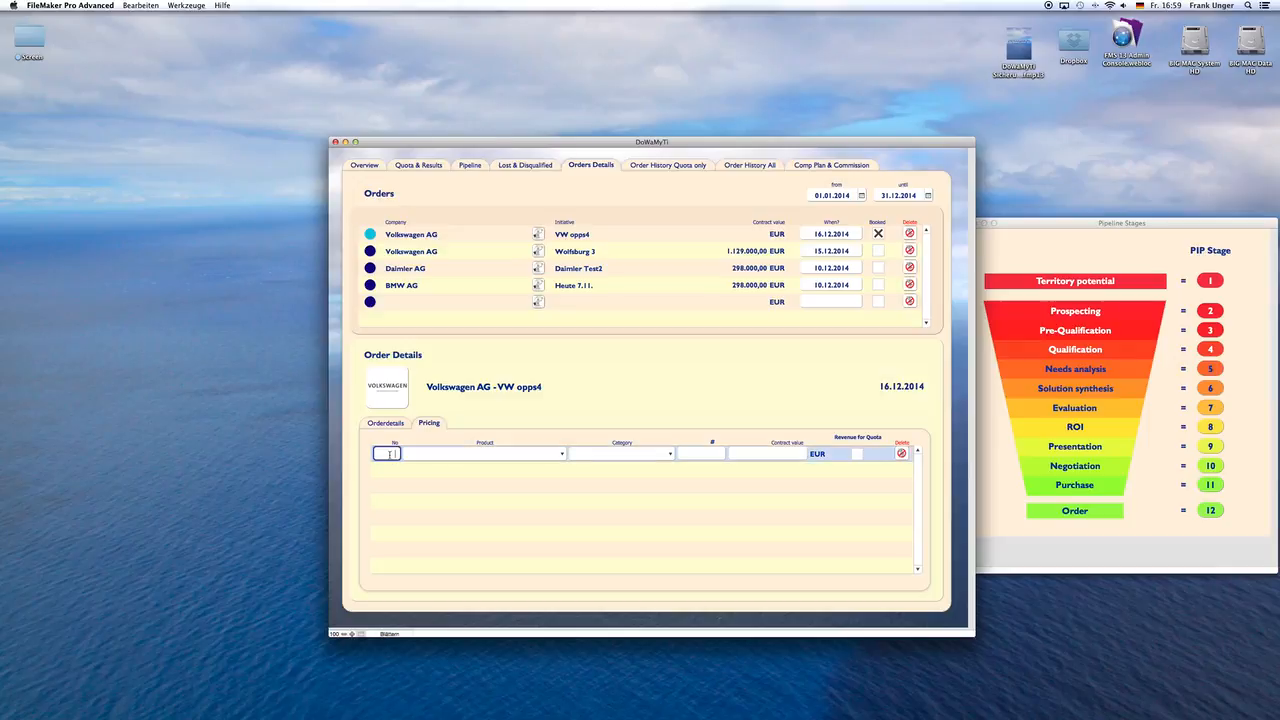
click(434, 444)
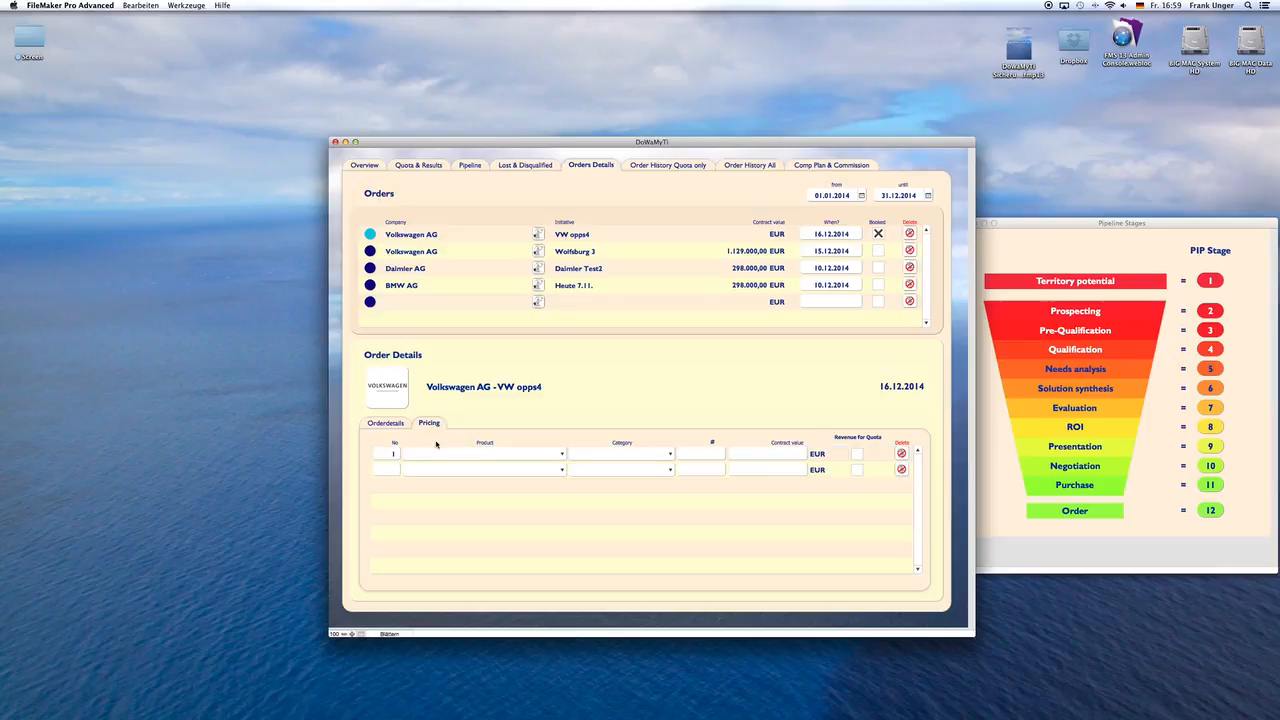
click(474, 455)
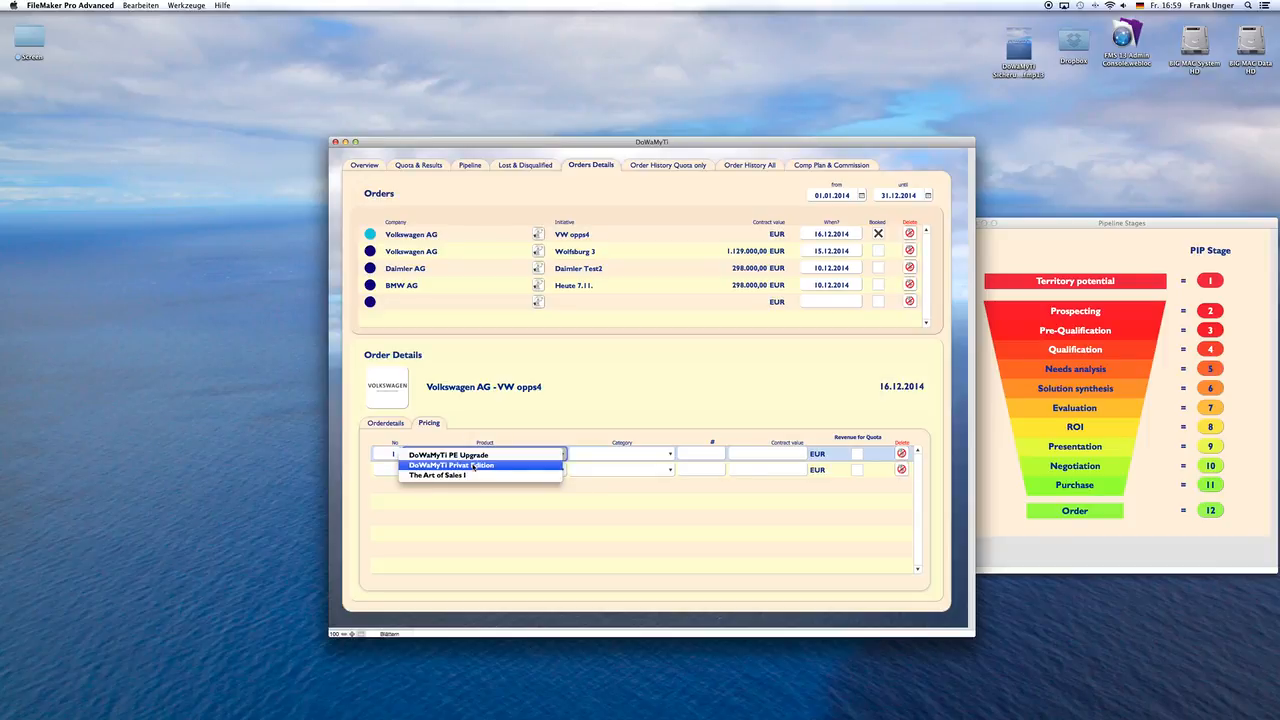
click(447, 465)
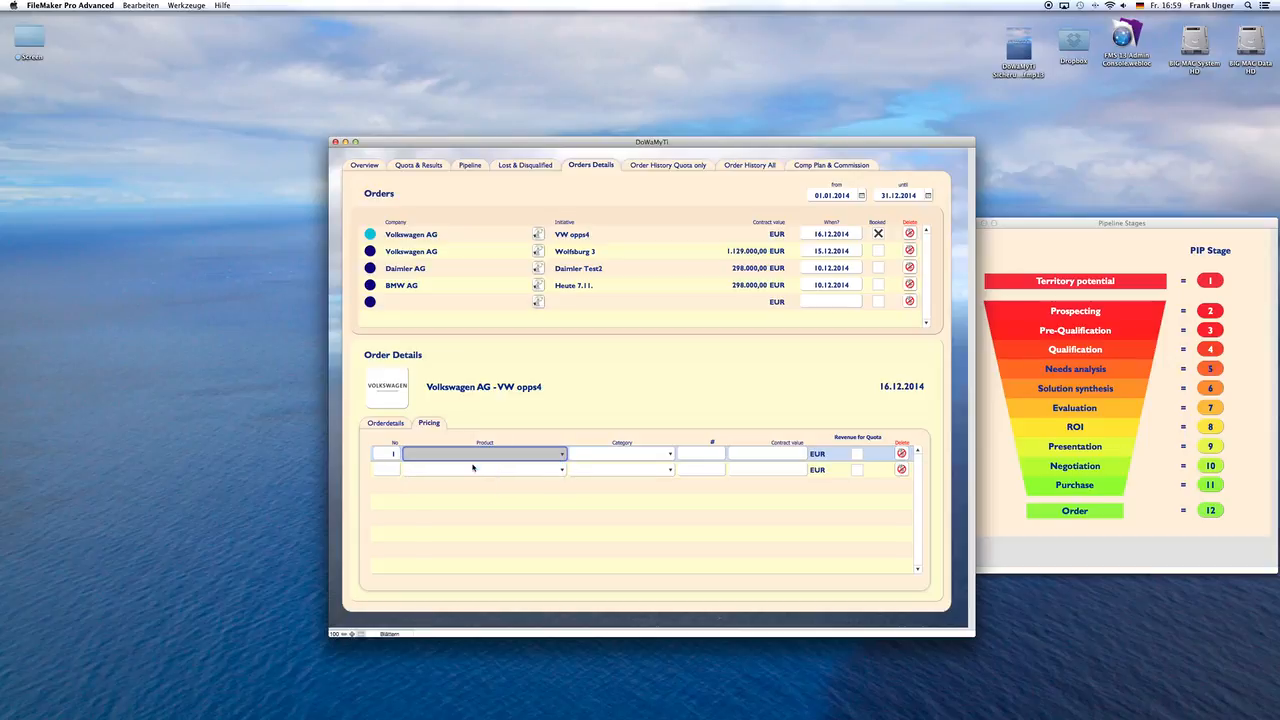
Step: Give pricing line 1 the category SW - OnPremise, a quantity of 1.000 and a contract value of 149.000 EUR
click(621, 455)
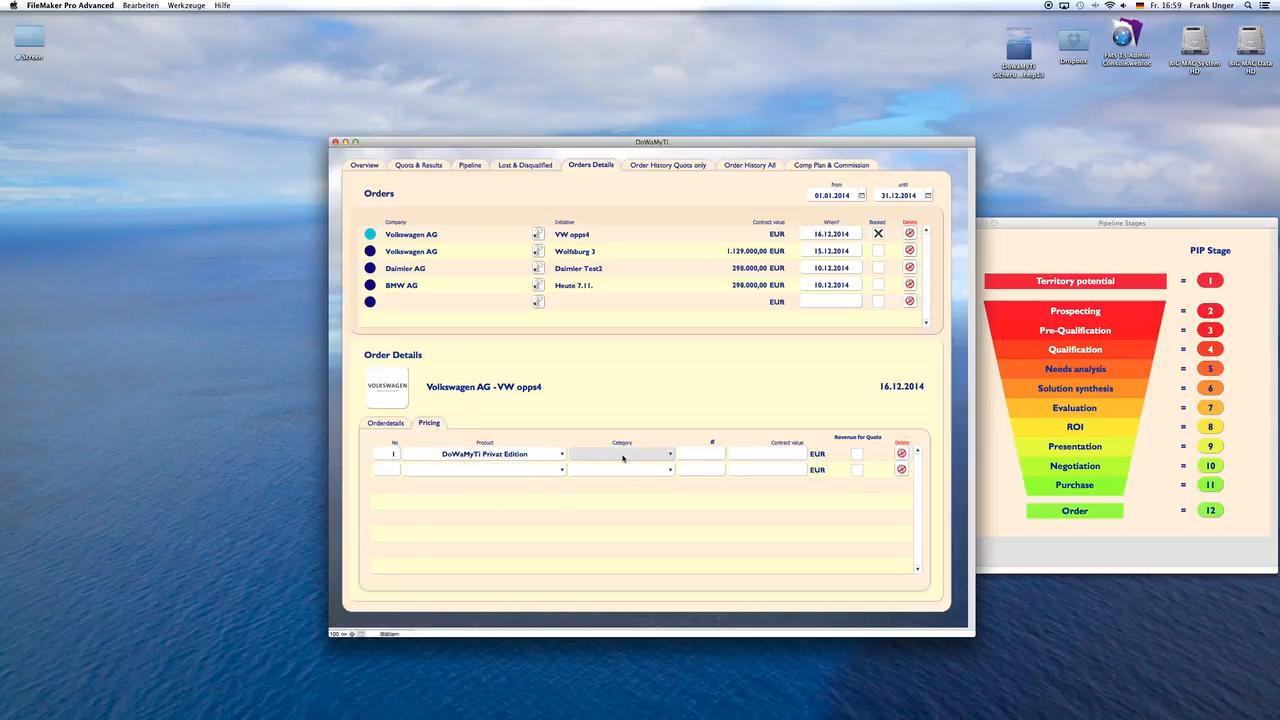
click(622, 457)
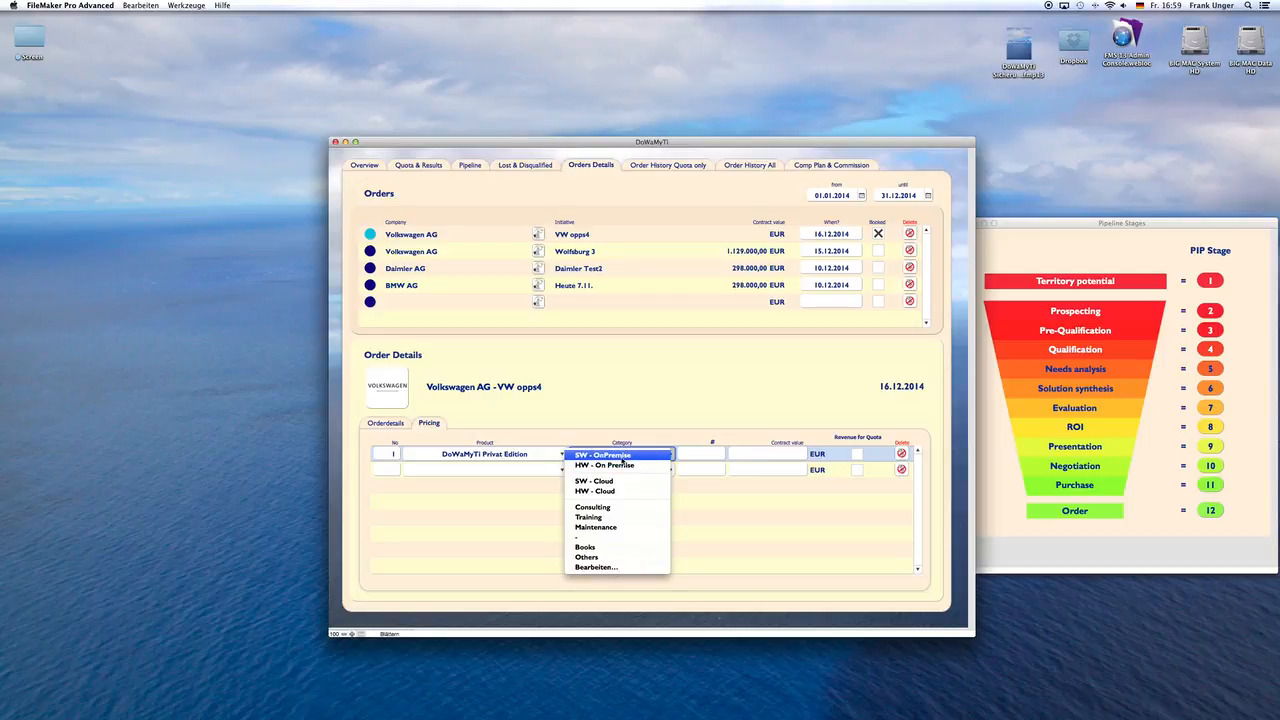
click(623, 460)
click(705, 455)
text(1.000)
key(Tab)
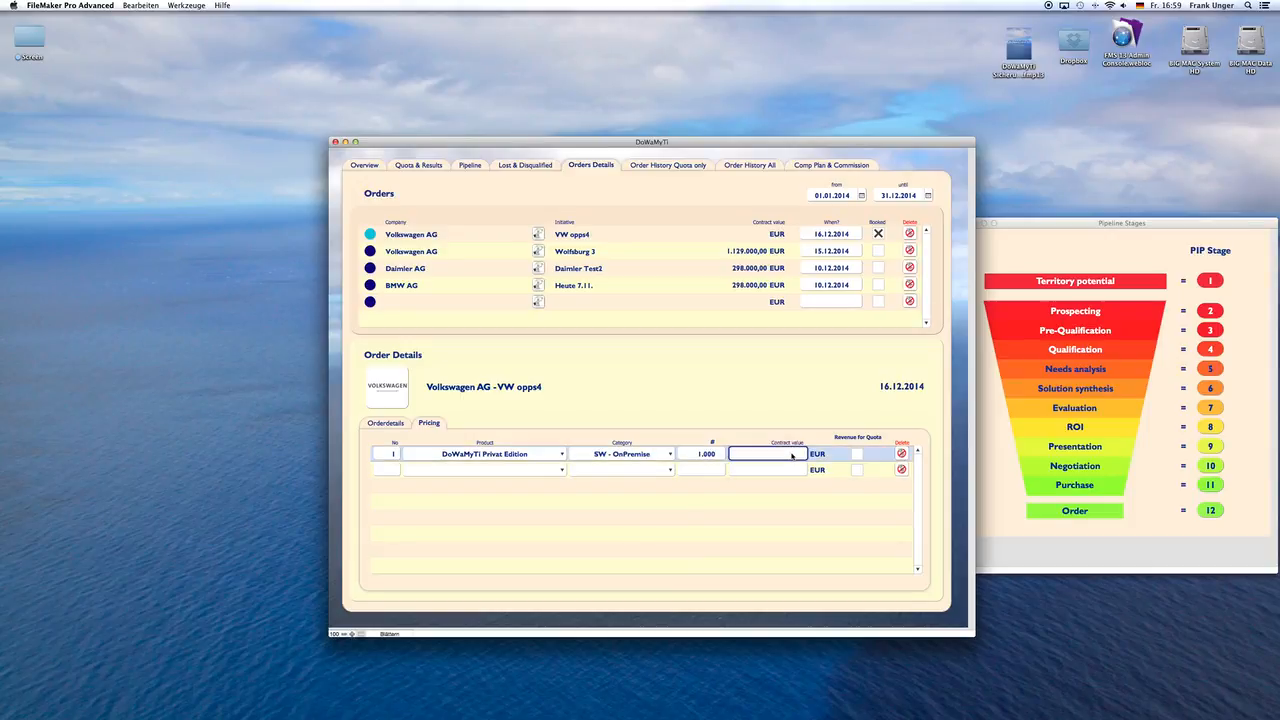
text(1490000)
click(776, 419)
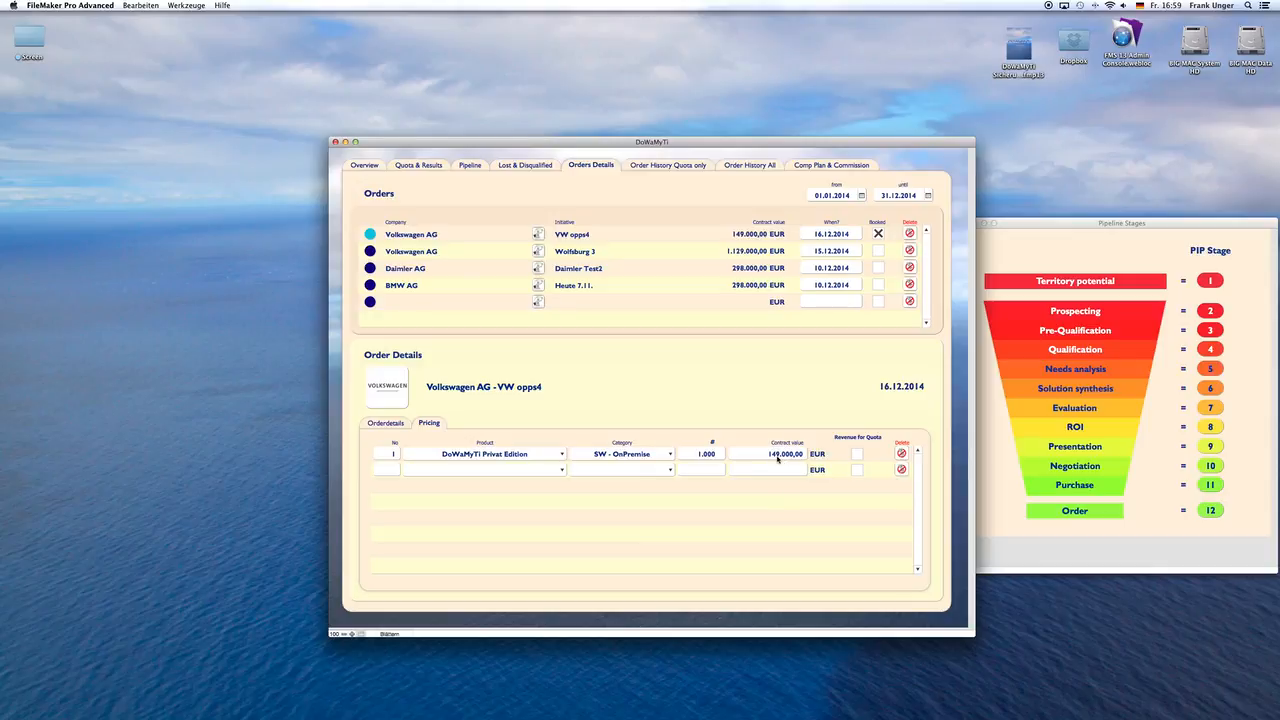
Step: Add pricing line 2 with the product The Art of Sales I and the category Books
click(393, 469)
text(2)
click(487, 444)
click(486, 471)
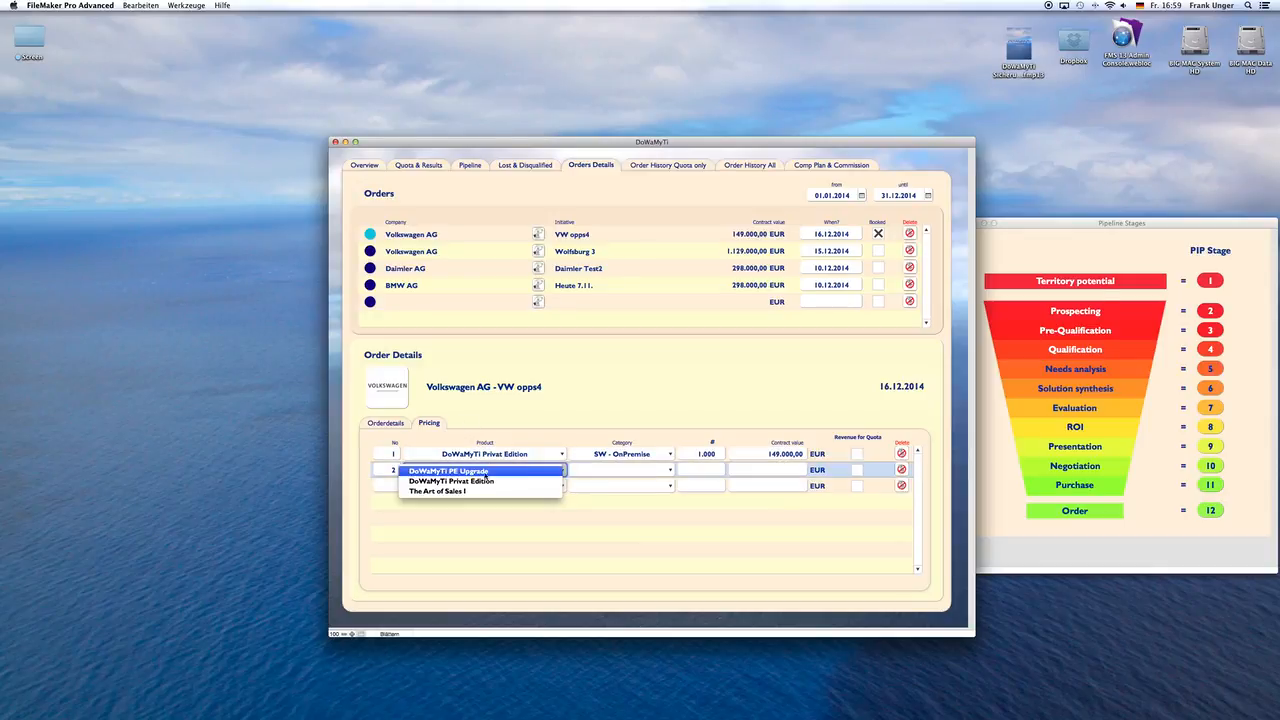
click(482, 491)
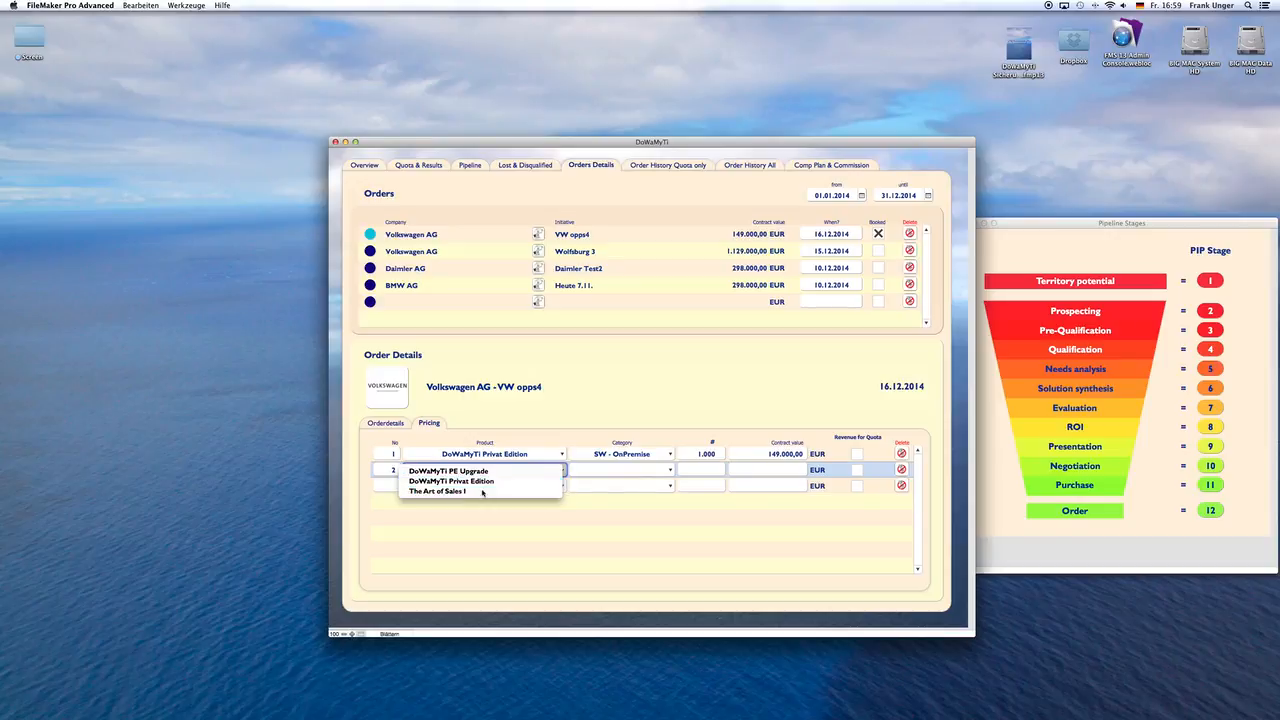
click(621, 474)
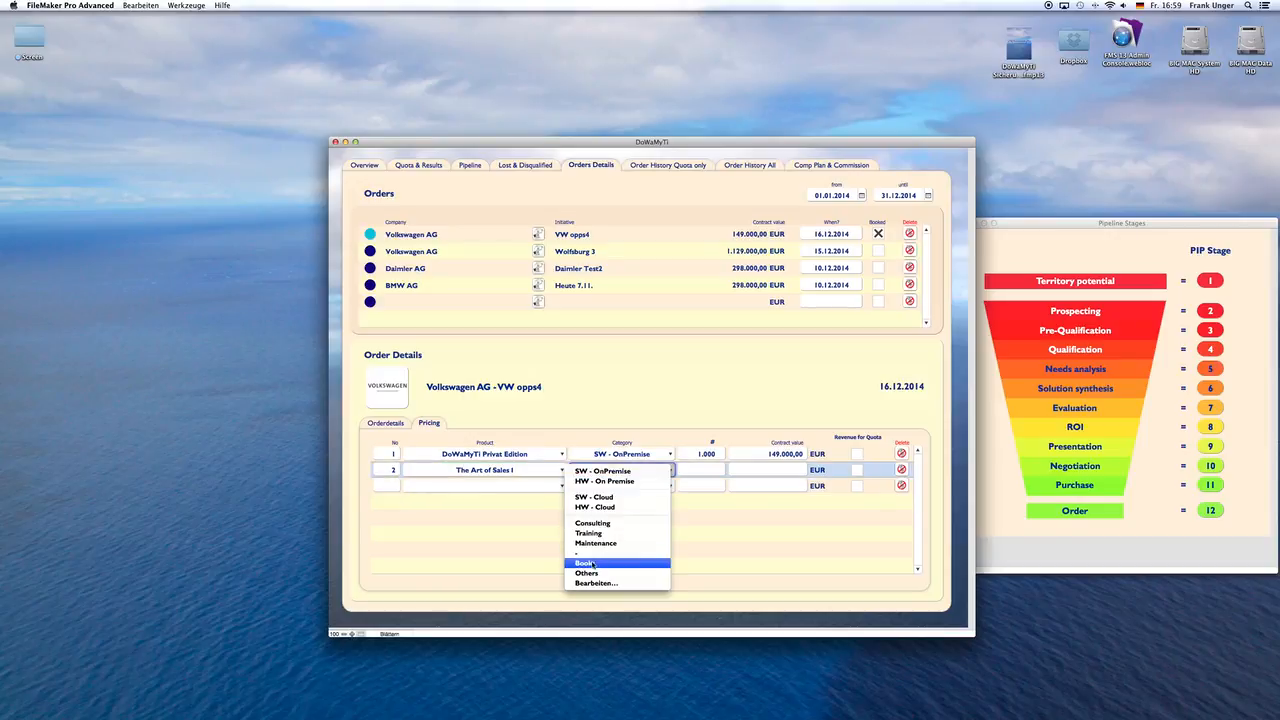
click(592, 564)
Step: Set pricing line 2 to a quantity of 1.000 and a contract value of 149.000 EUR
click(707, 468)
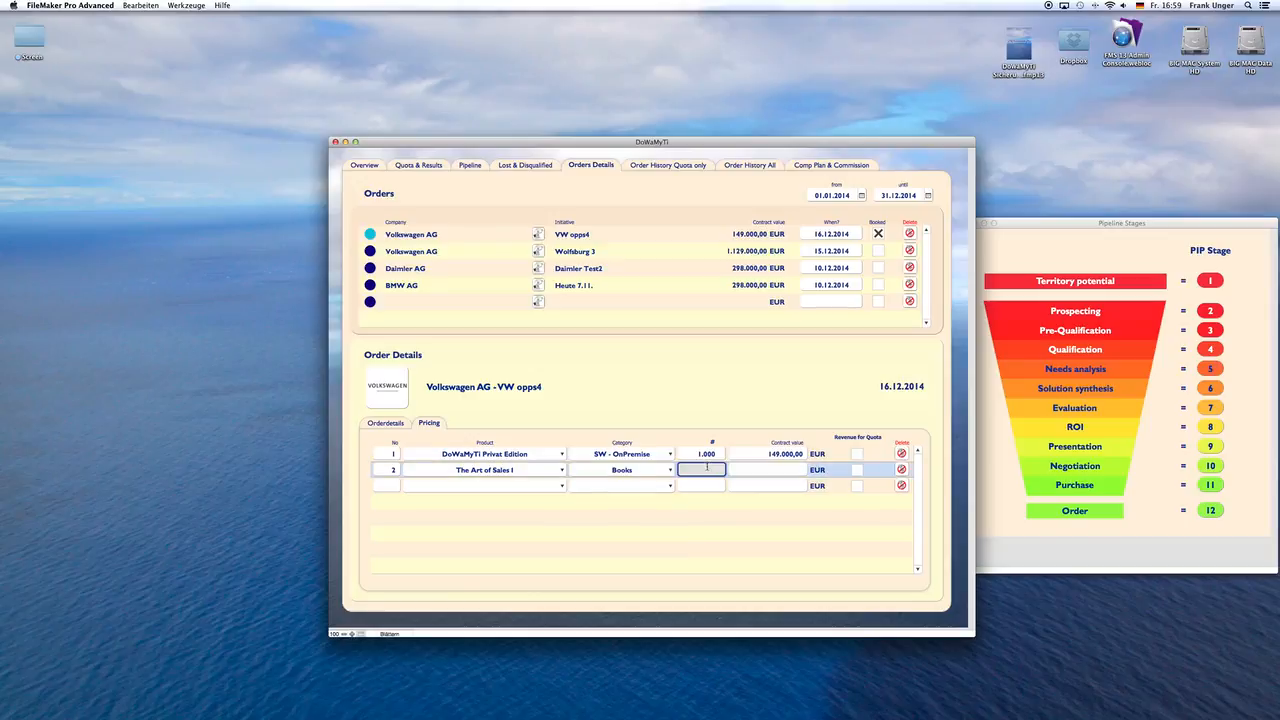
text(1)
click(750, 468)
text(149000)
click(749, 415)
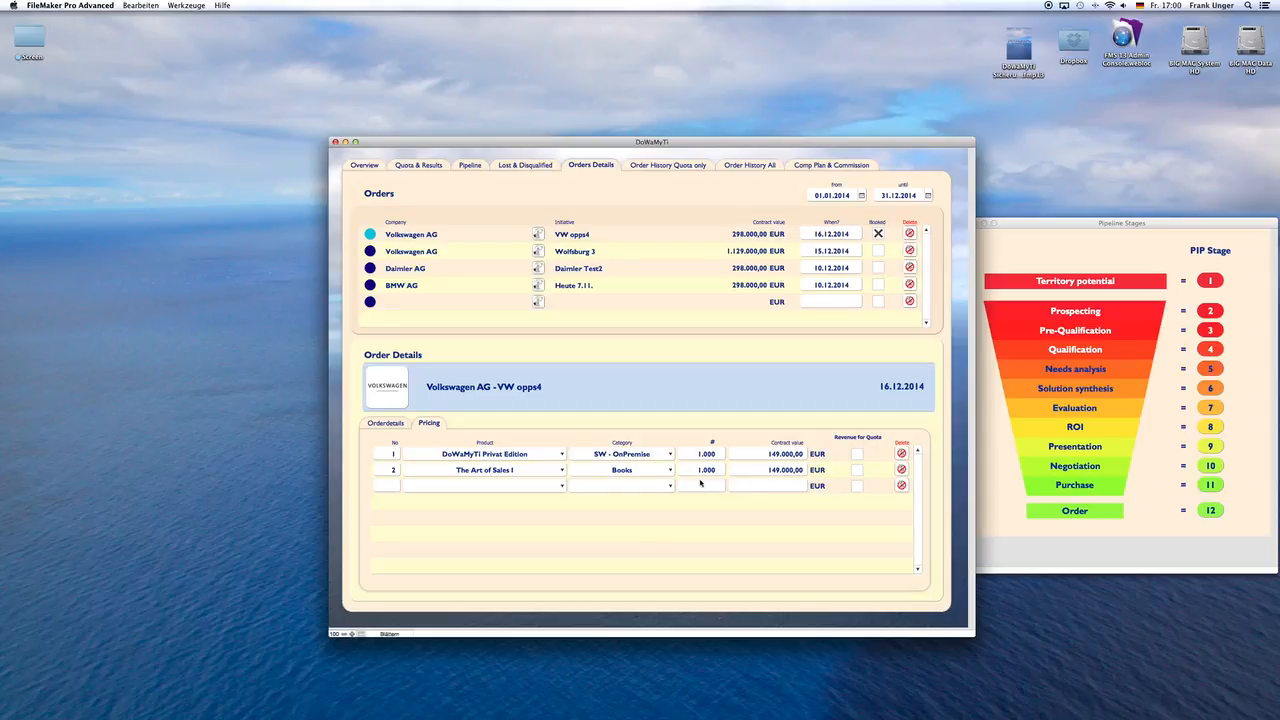
Step: Flag pricing line 1 as revenue for quota, and mark the Wolfsburg 3, Daimler Test2 and Heute 7.11. orders as booked
click(857, 455)
click(857, 454)
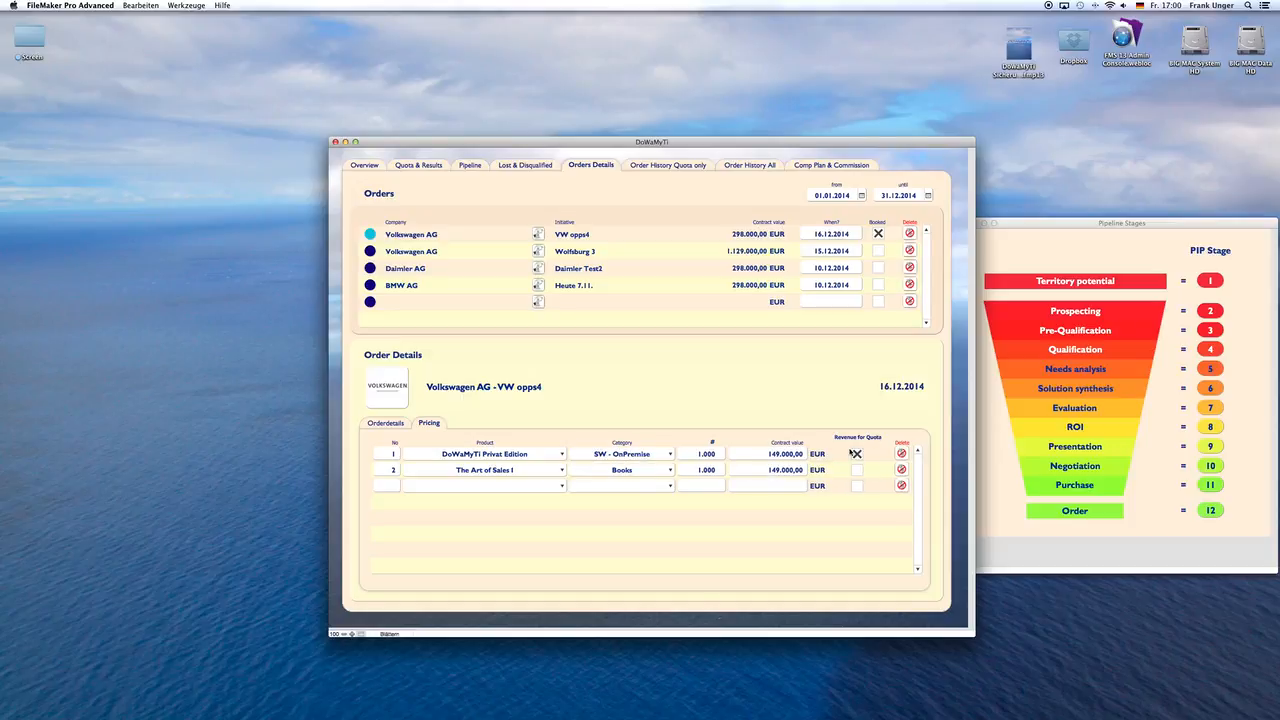
click(877, 251)
click(878, 268)
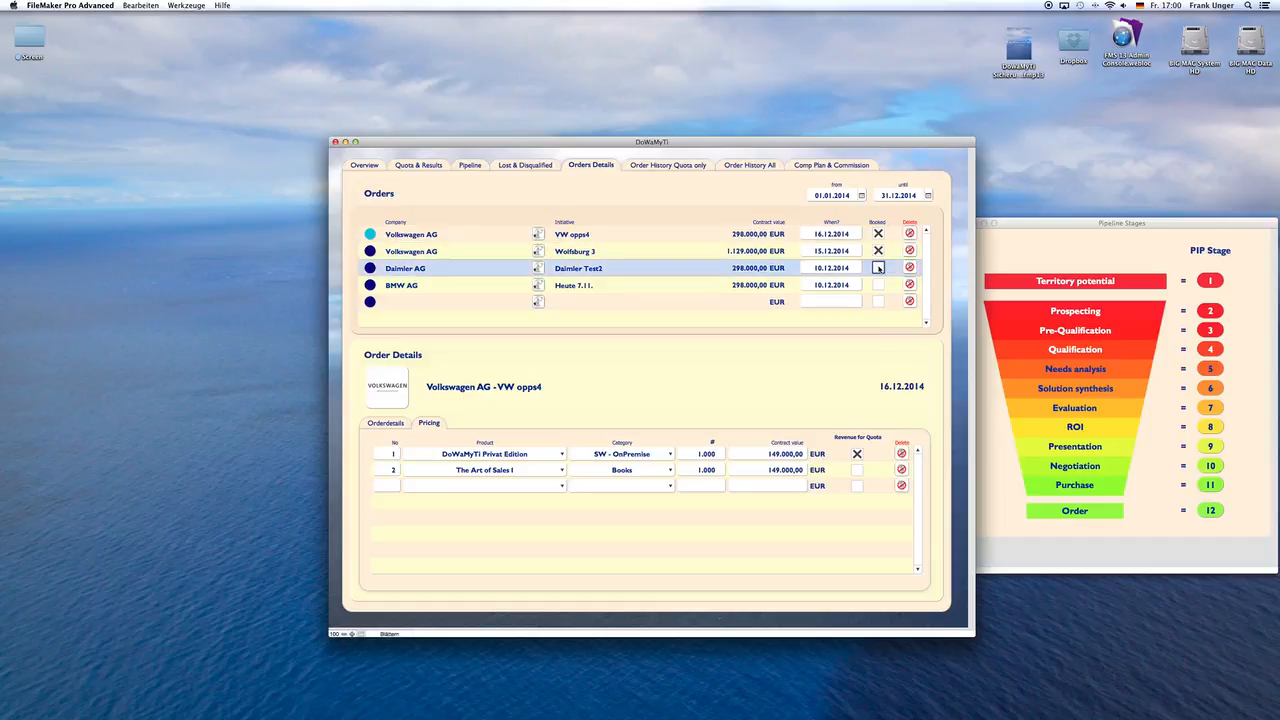
click(879, 284)
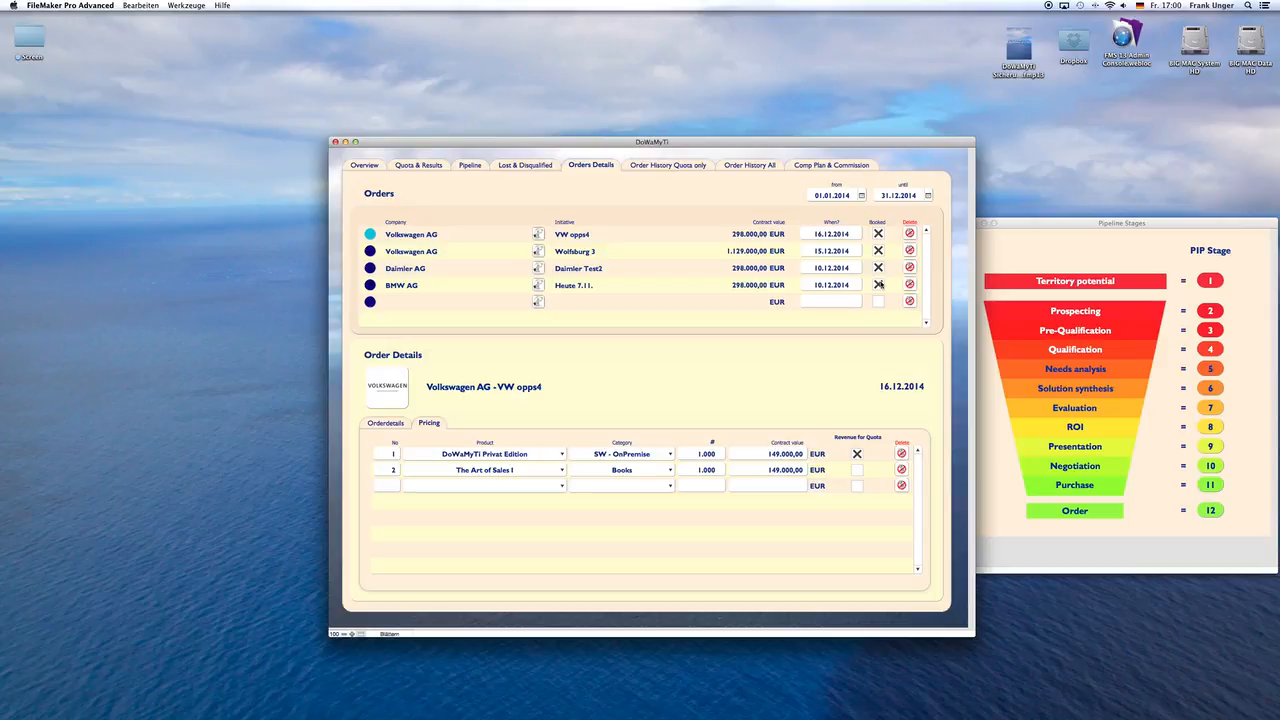
Step: Review the Wolfsburg 3 order's details and pricing, check the pipeline's initiative list and return to the orders details
click(369, 251)
click(385, 424)
click(428, 424)
click(471, 166)
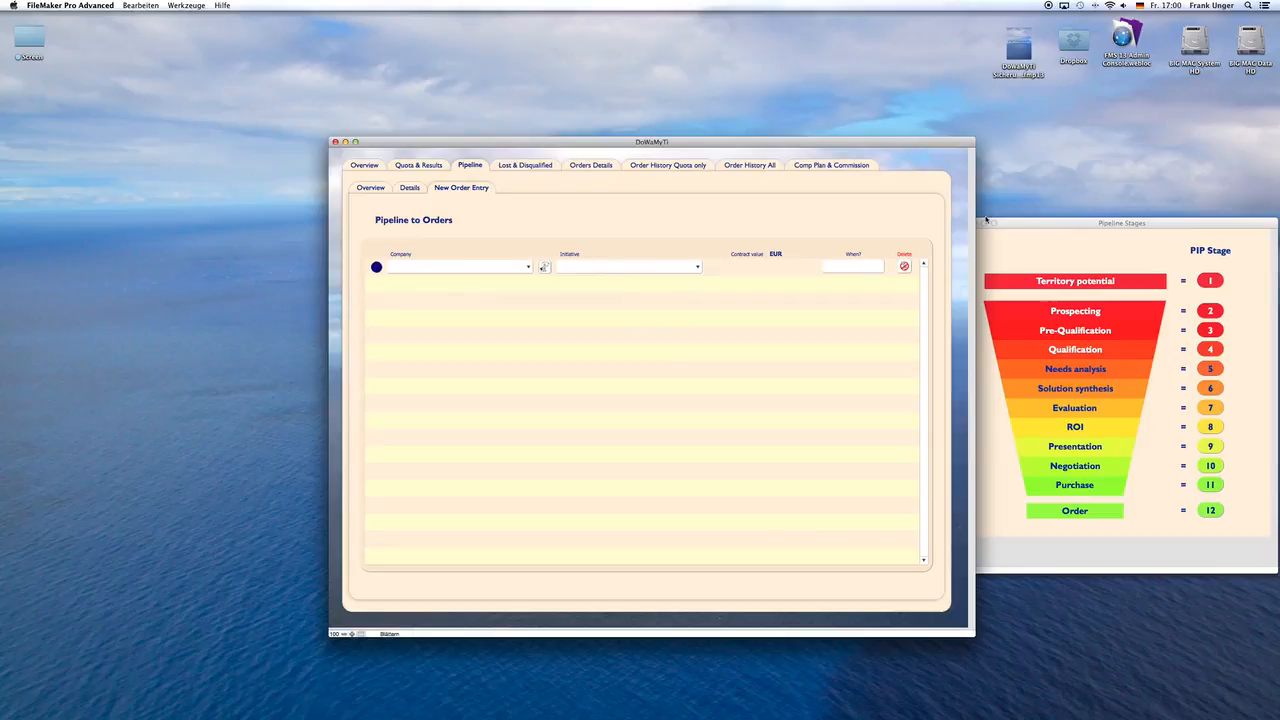
click(418, 188)
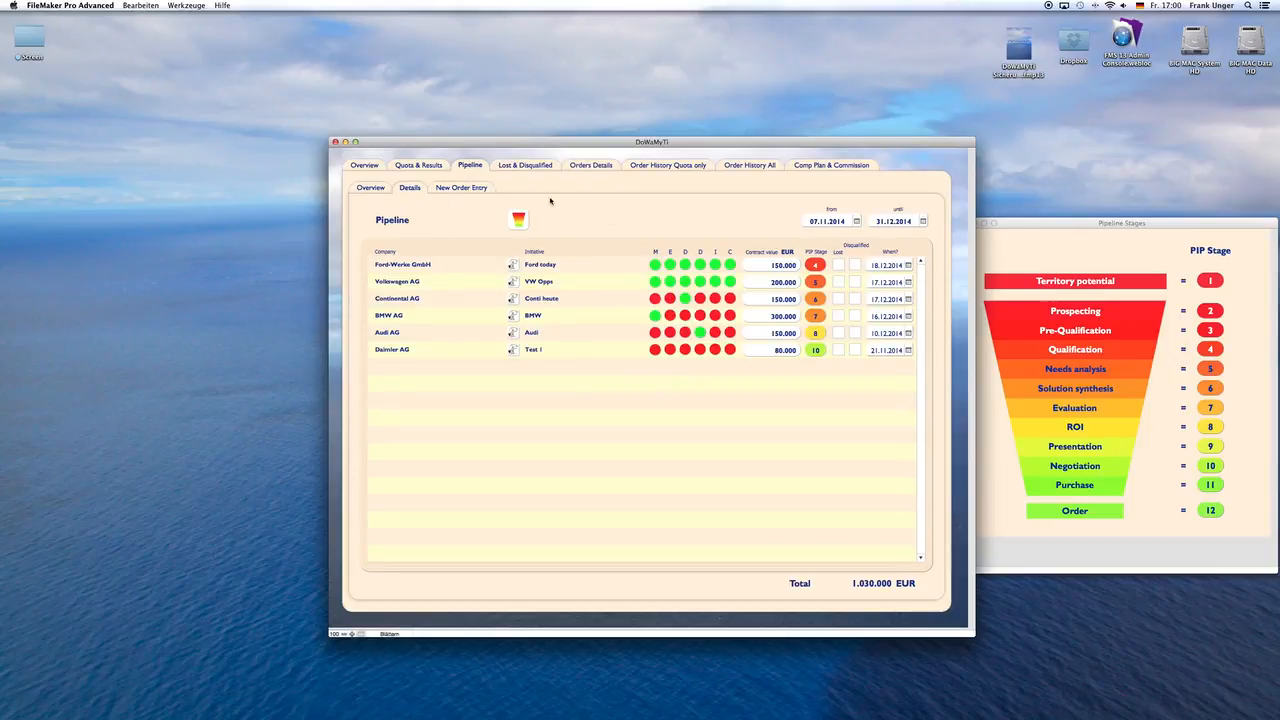
click(584, 167)
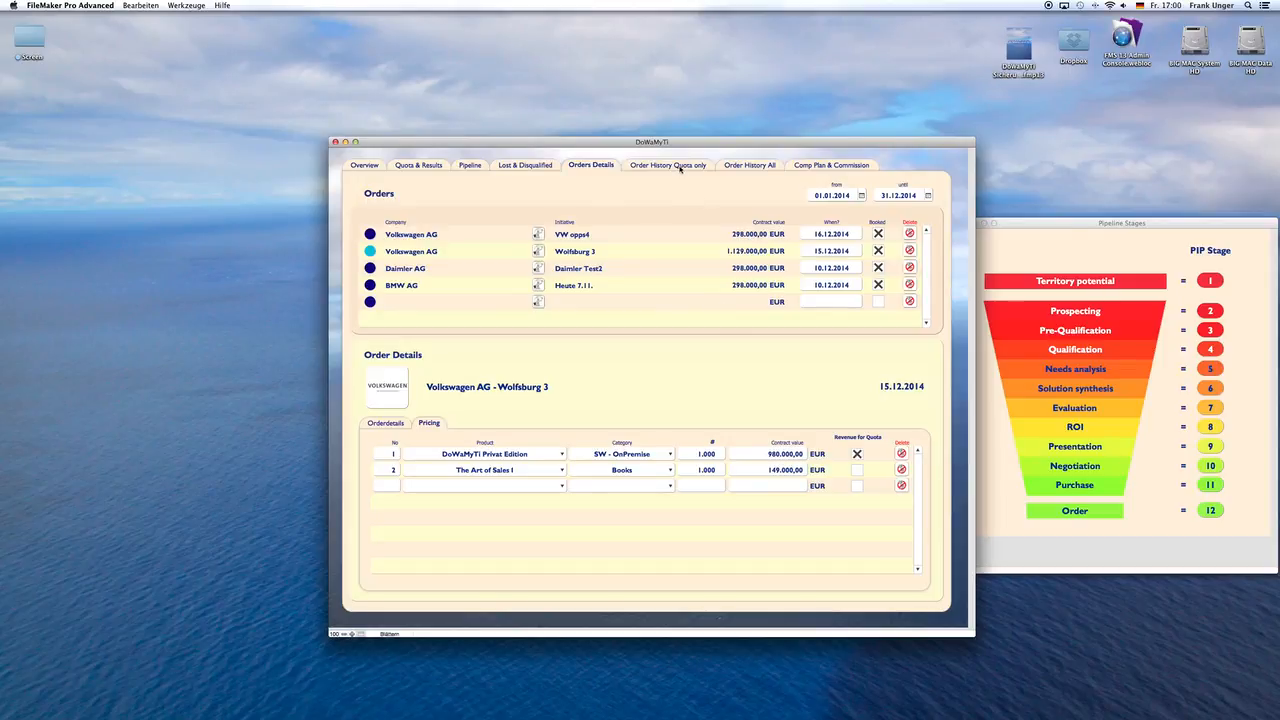
Step: Compare the booked orders counting towards quota with the history of all booked orders
click(680, 167)
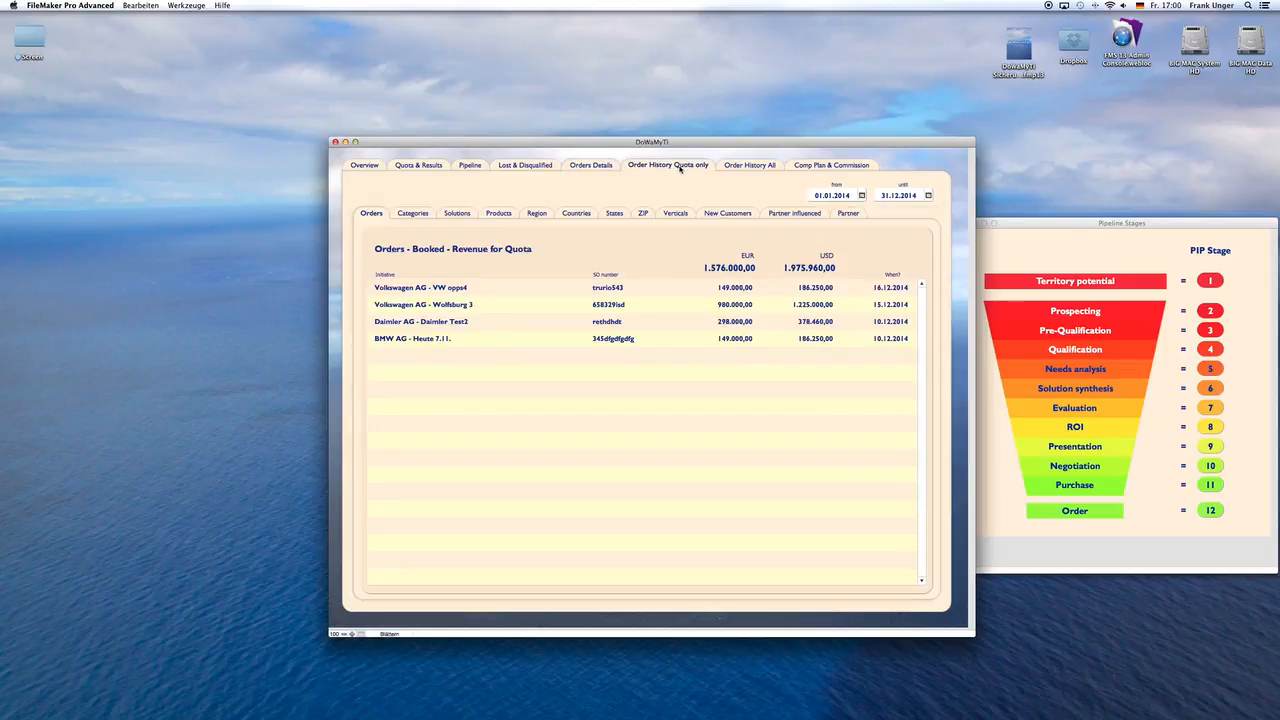
click(850, 266)
click(738, 166)
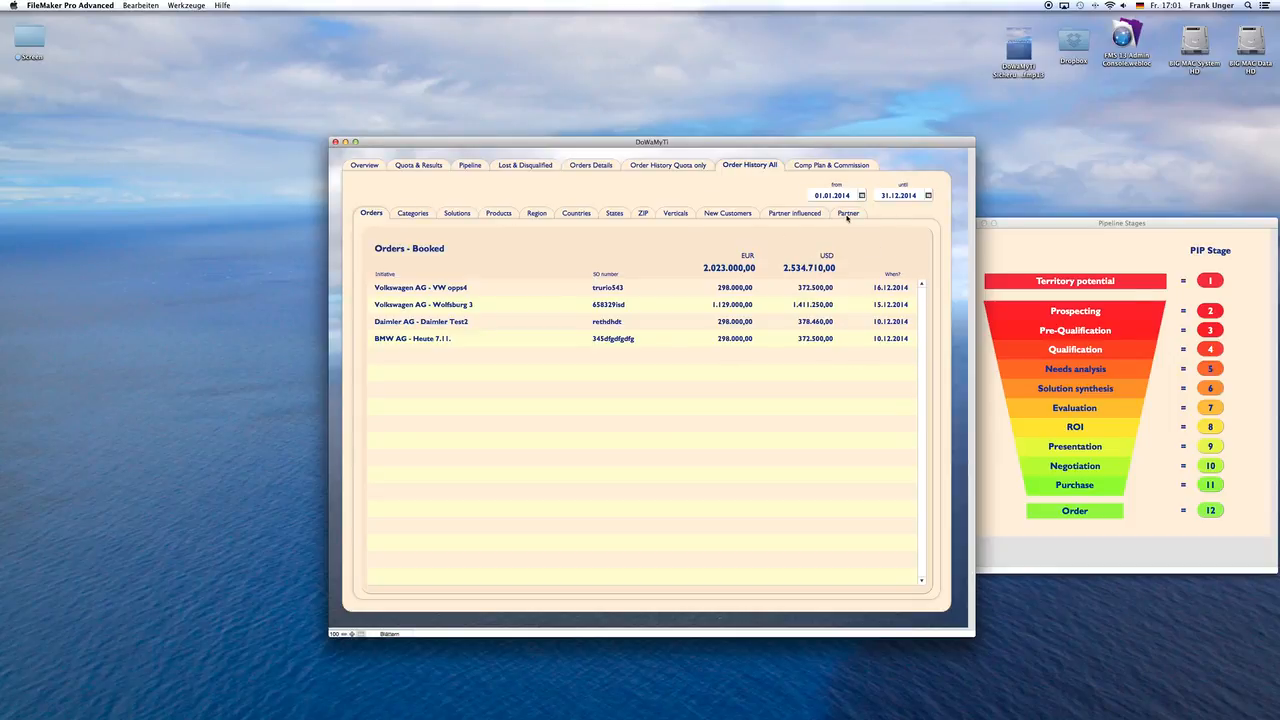
Step: Examine the full order history's revenue charts by category, solution, product, region, country, state, ZIP code, vertical, new customer and partner influence
click(421, 215)
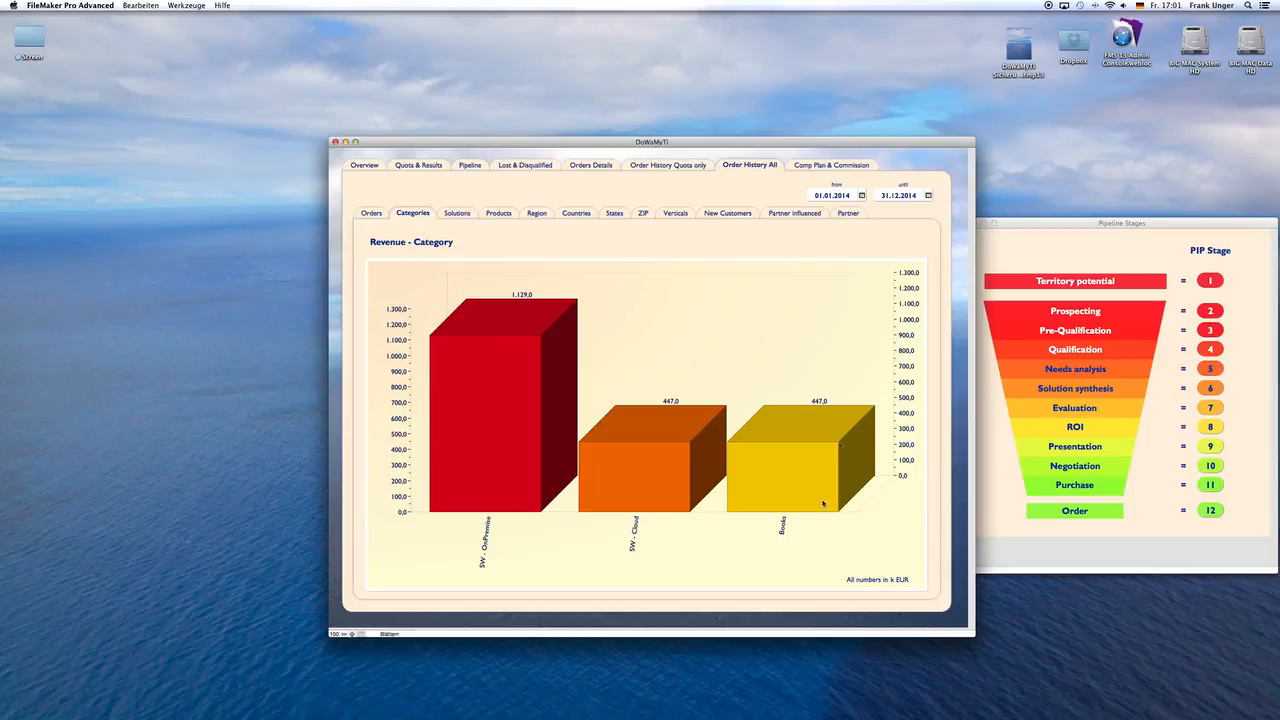
mouse_move(790, 457)
click(459, 213)
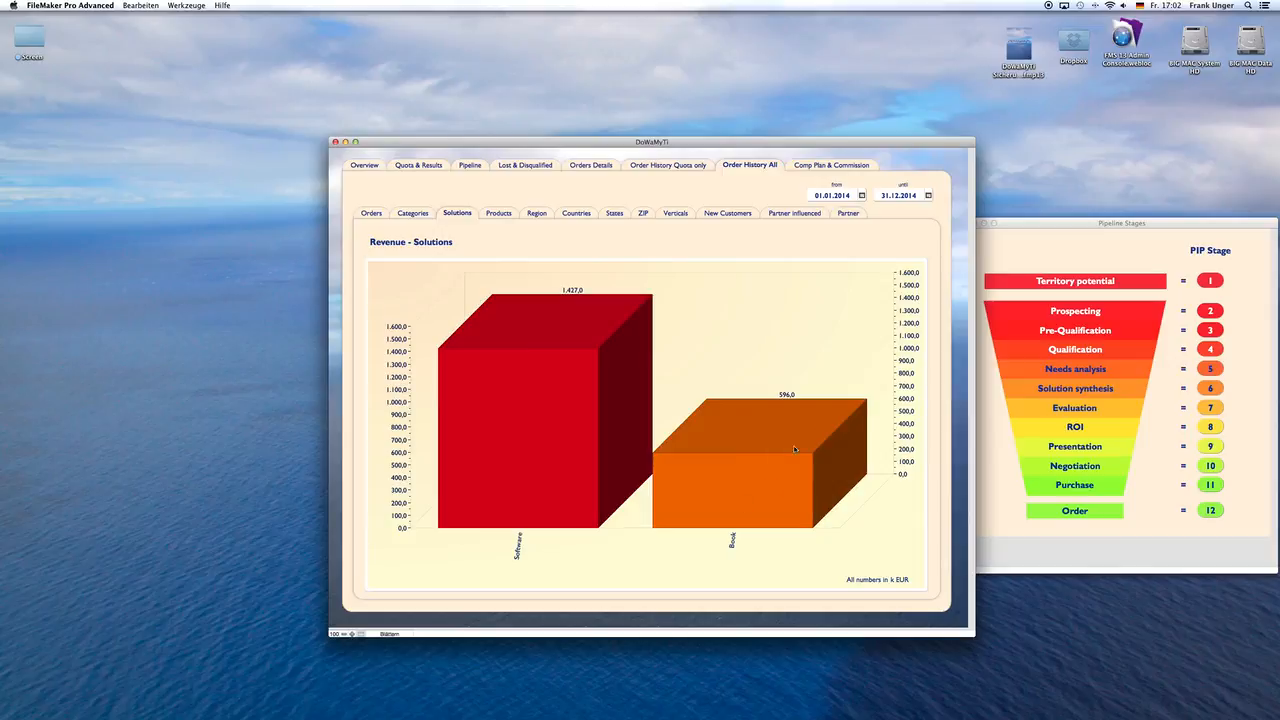
click(500, 214)
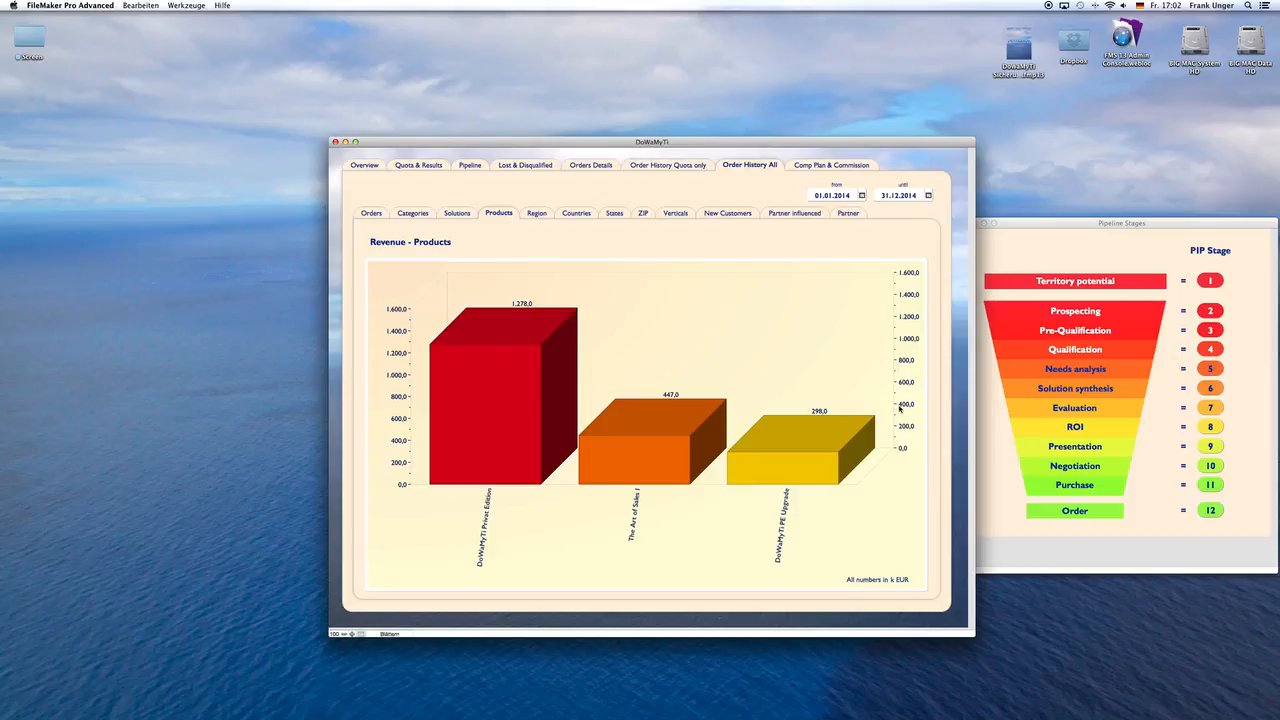
click(537, 213)
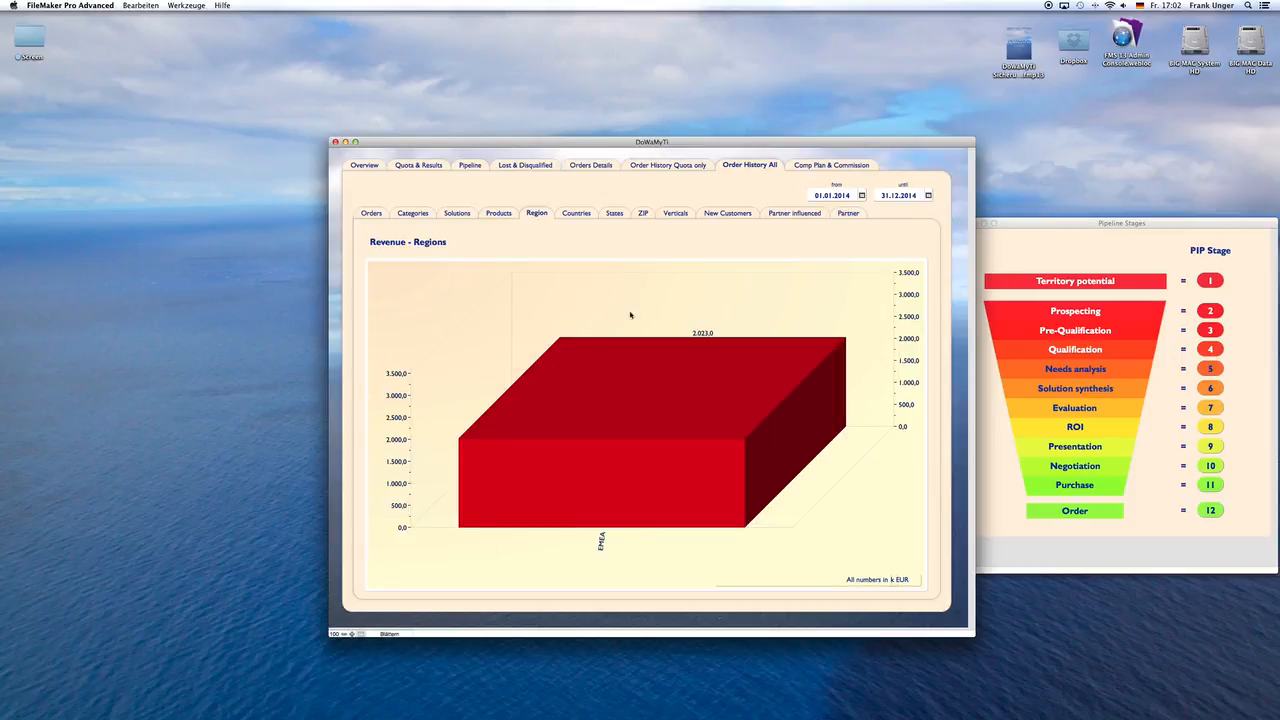
click(575, 214)
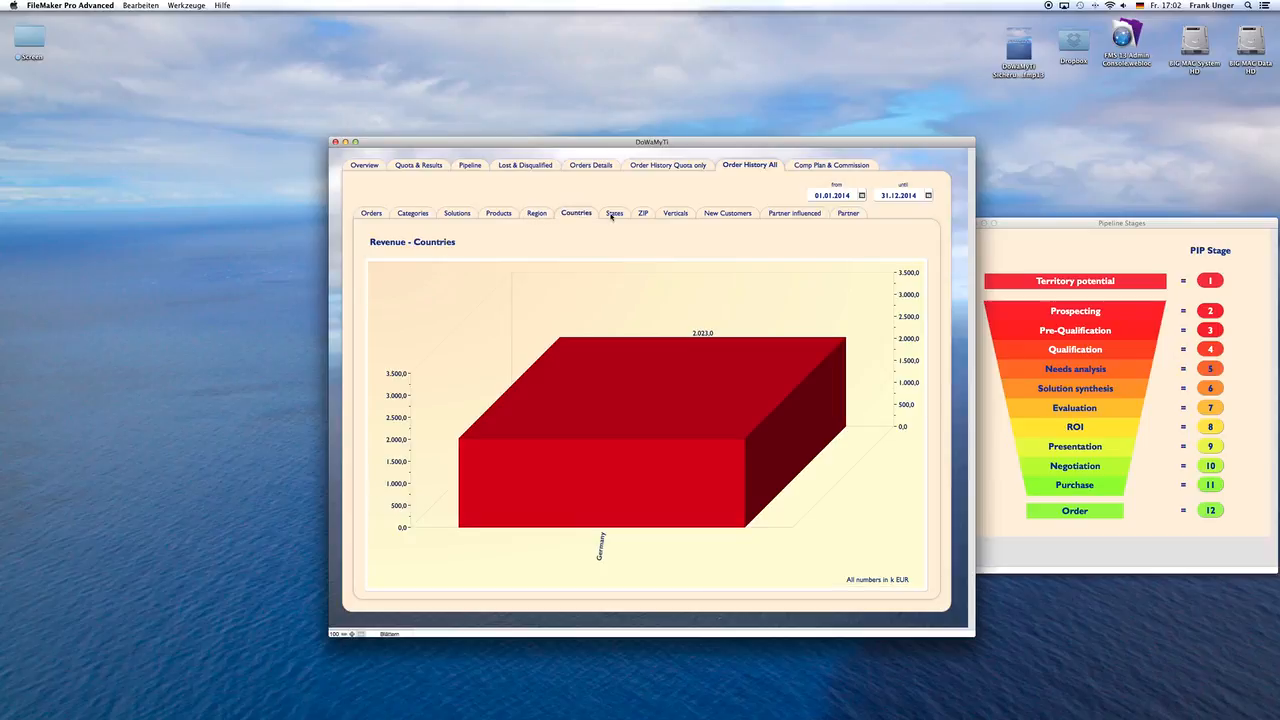
click(613, 214)
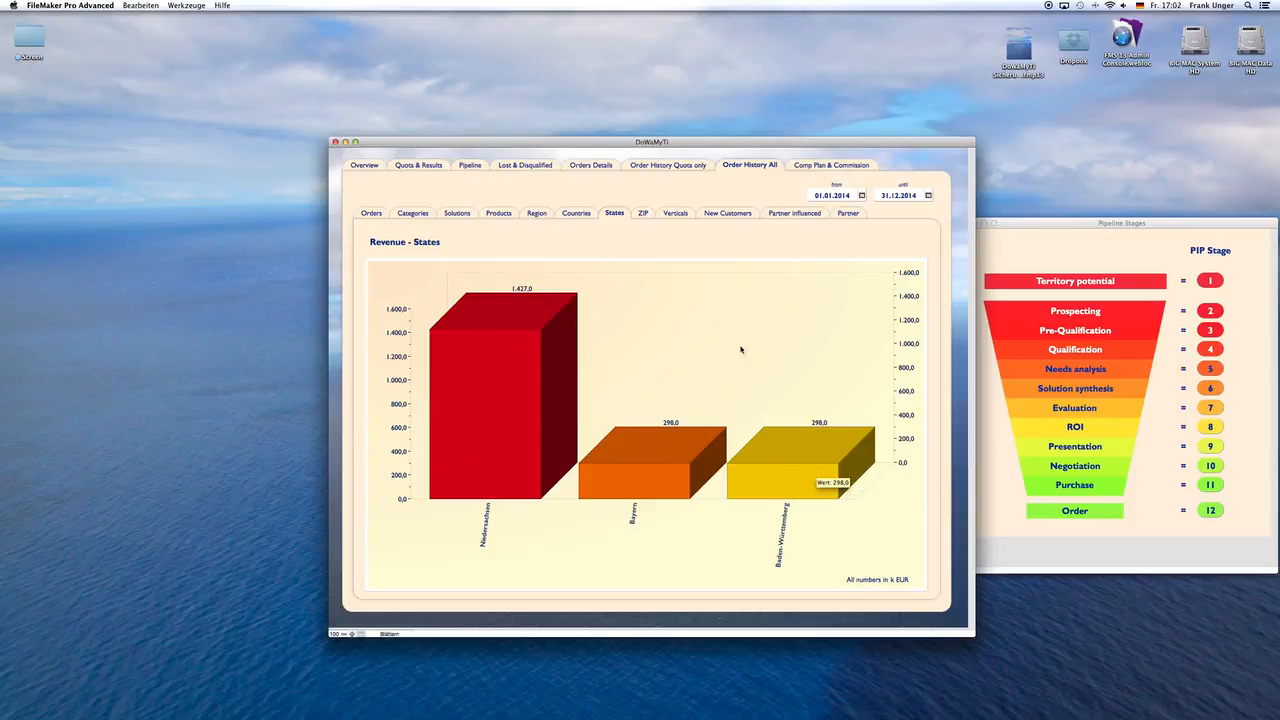
click(643, 214)
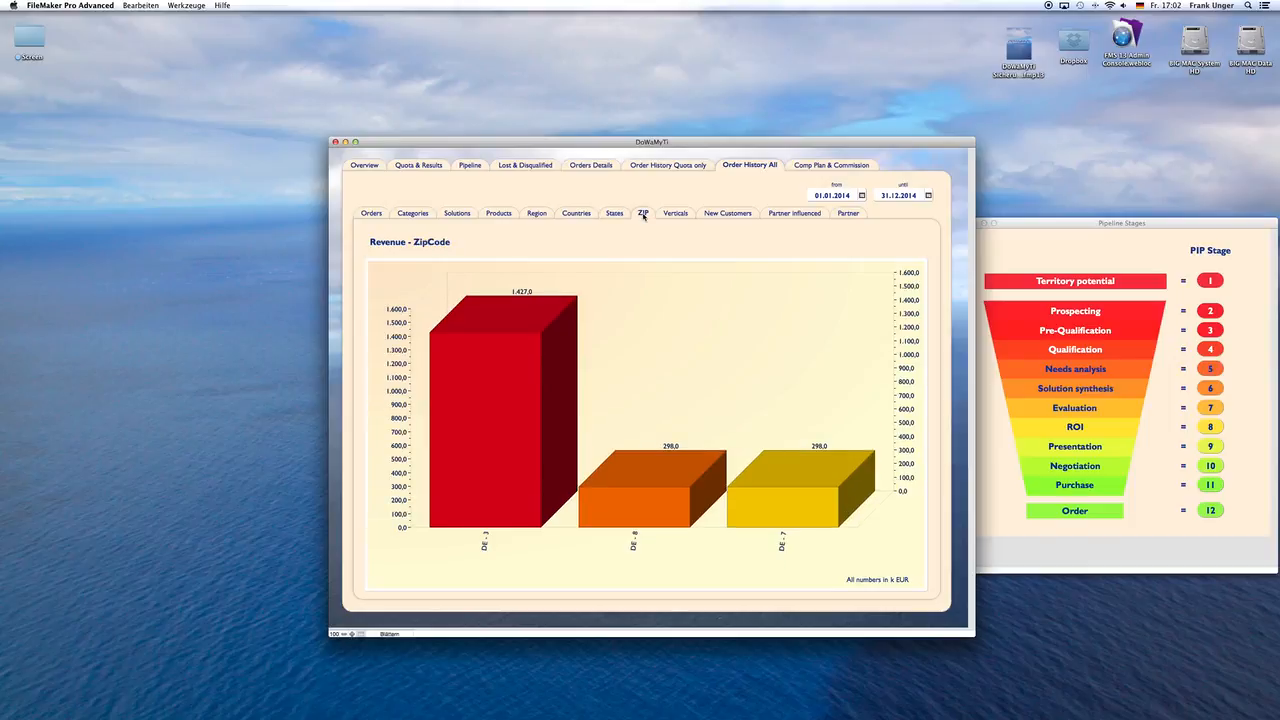
click(673, 215)
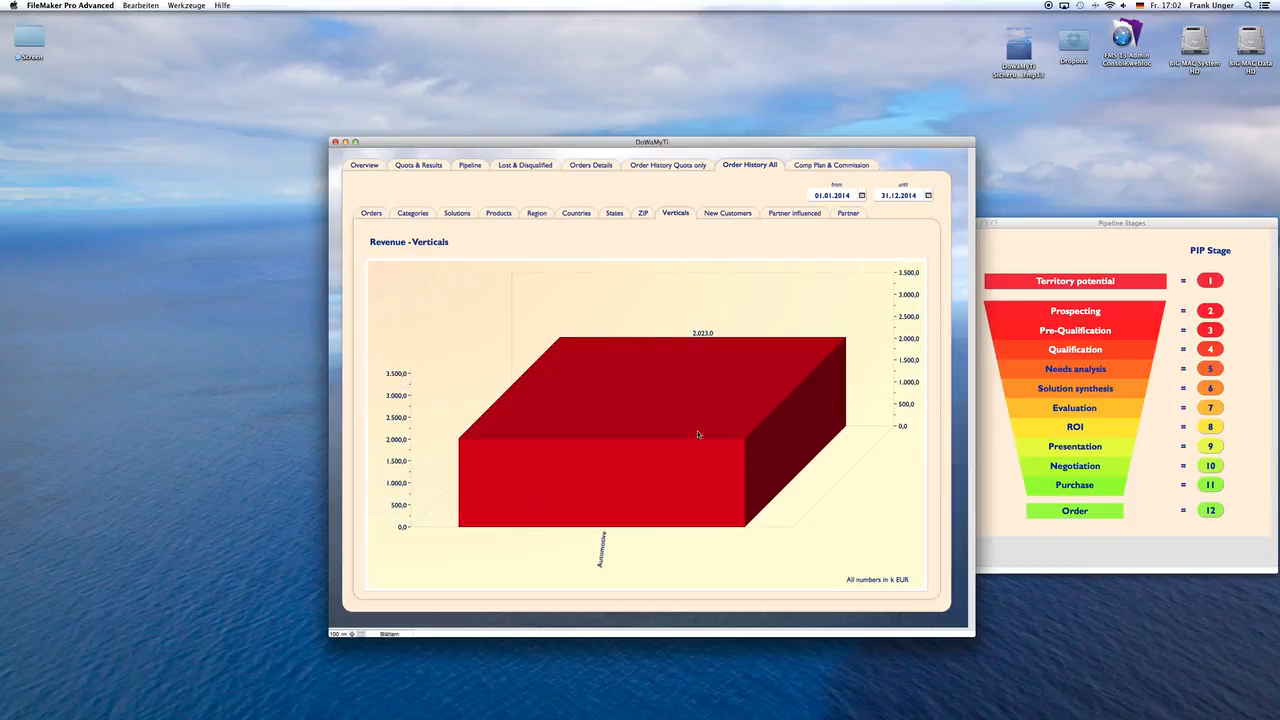
click(730, 214)
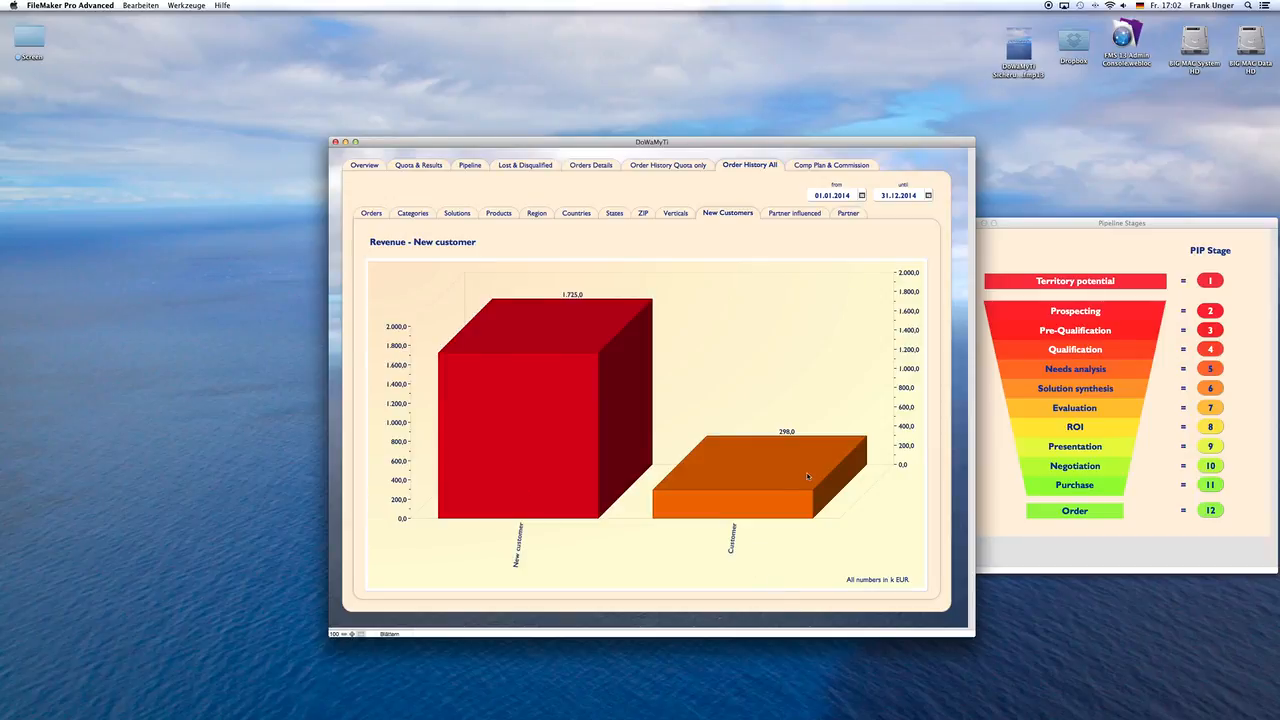
click(813, 216)
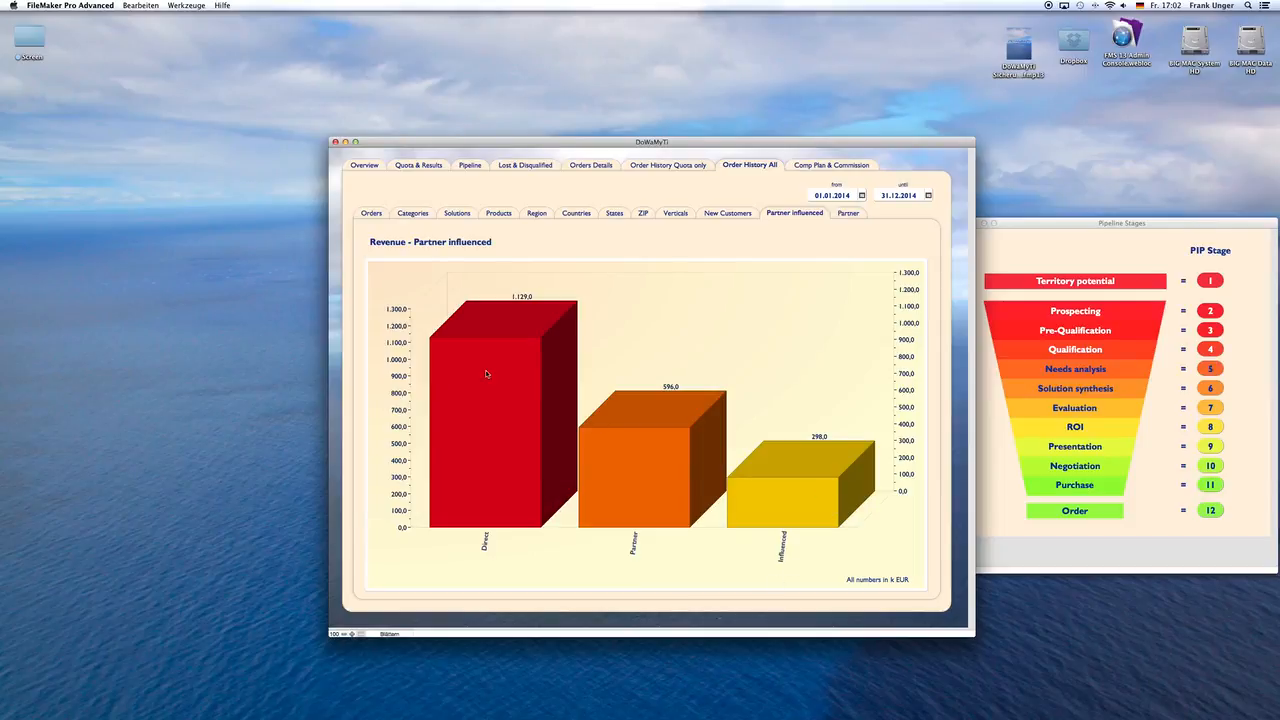
Step: Review the full order history's revenue by partner and booked orders list, and check the quarterly results against the 2014 quota
click(848, 213)
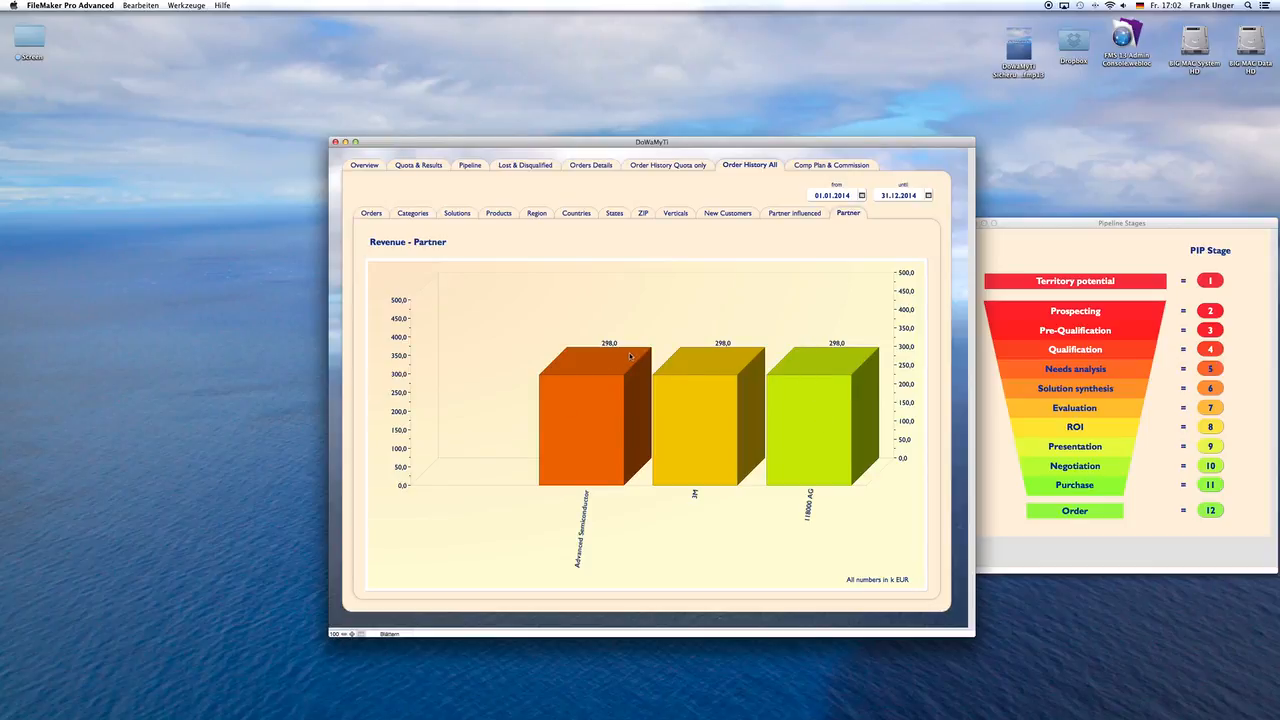
click(372, 213)
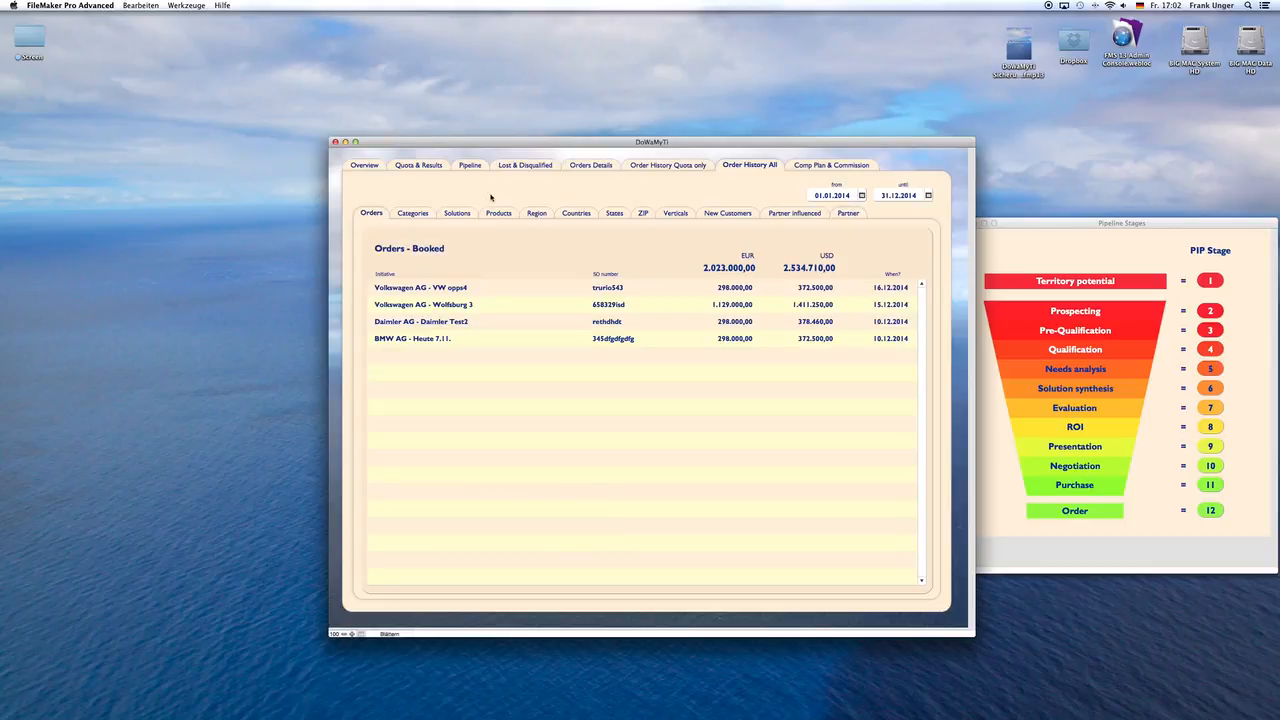
click(420, 167)
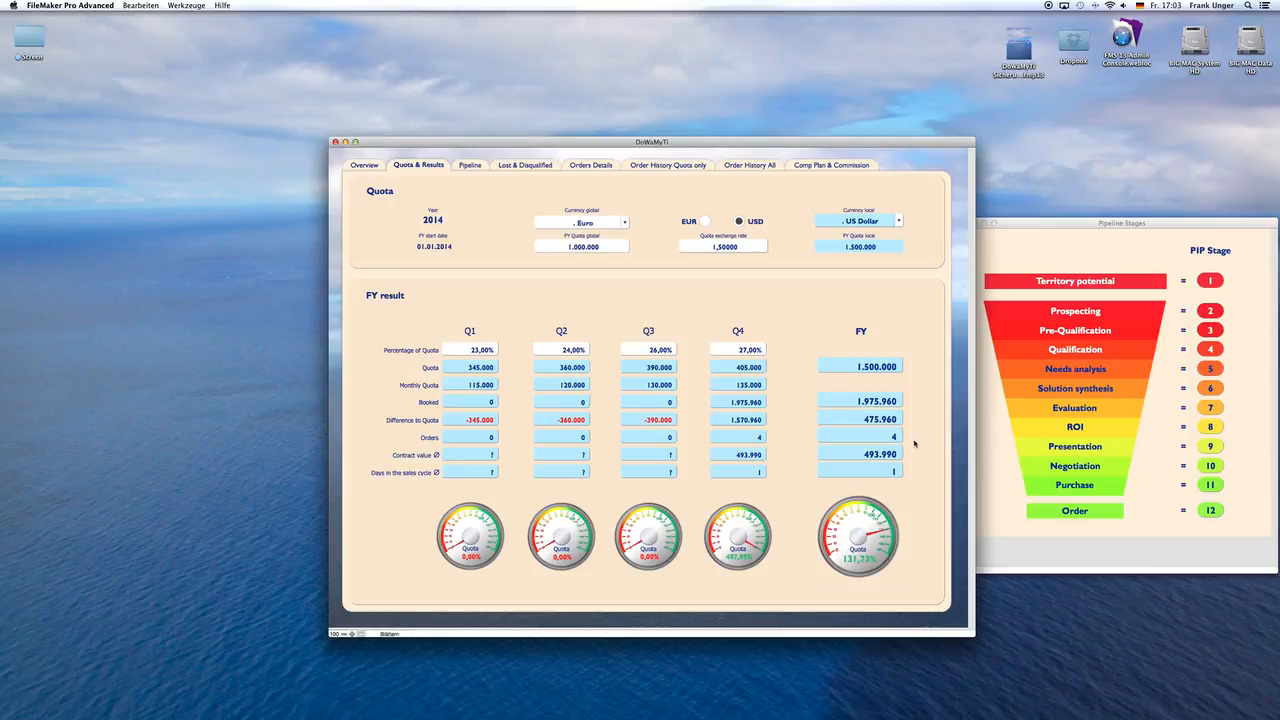
Step: Switch the currency of the 2014 fiscal year results in the overview to EUR
click(365, 165)
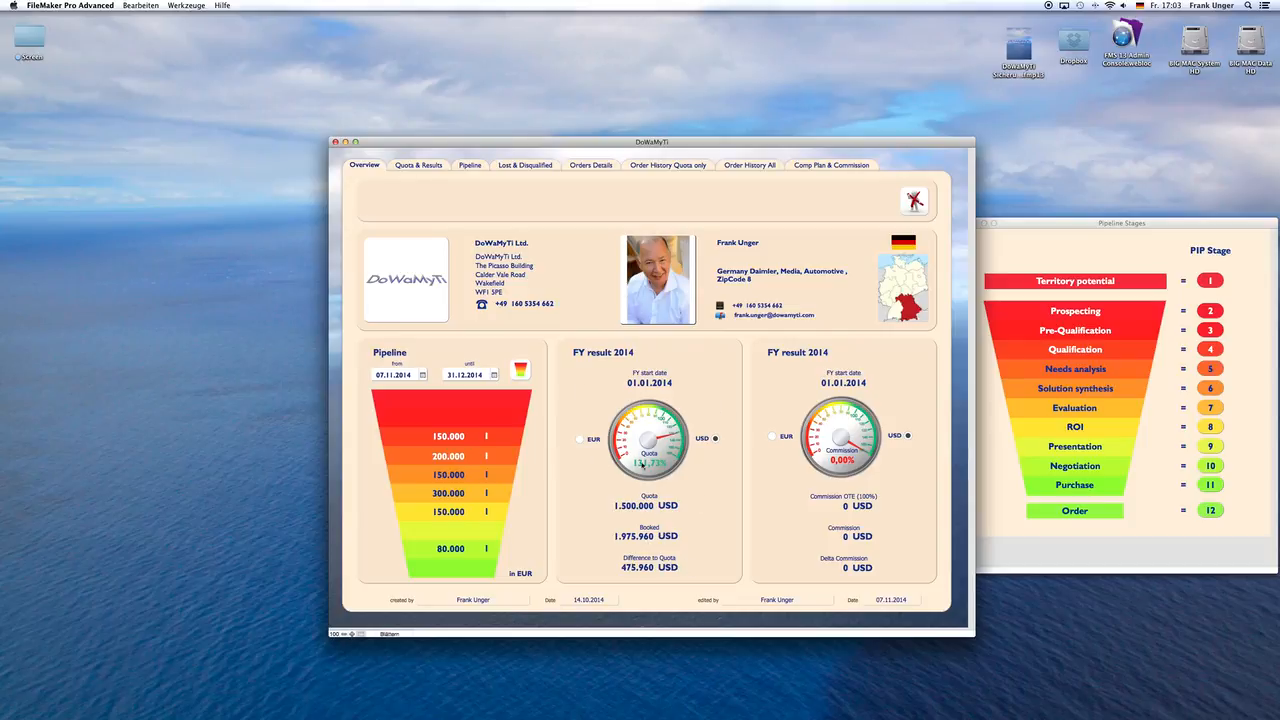
click(579, 440)
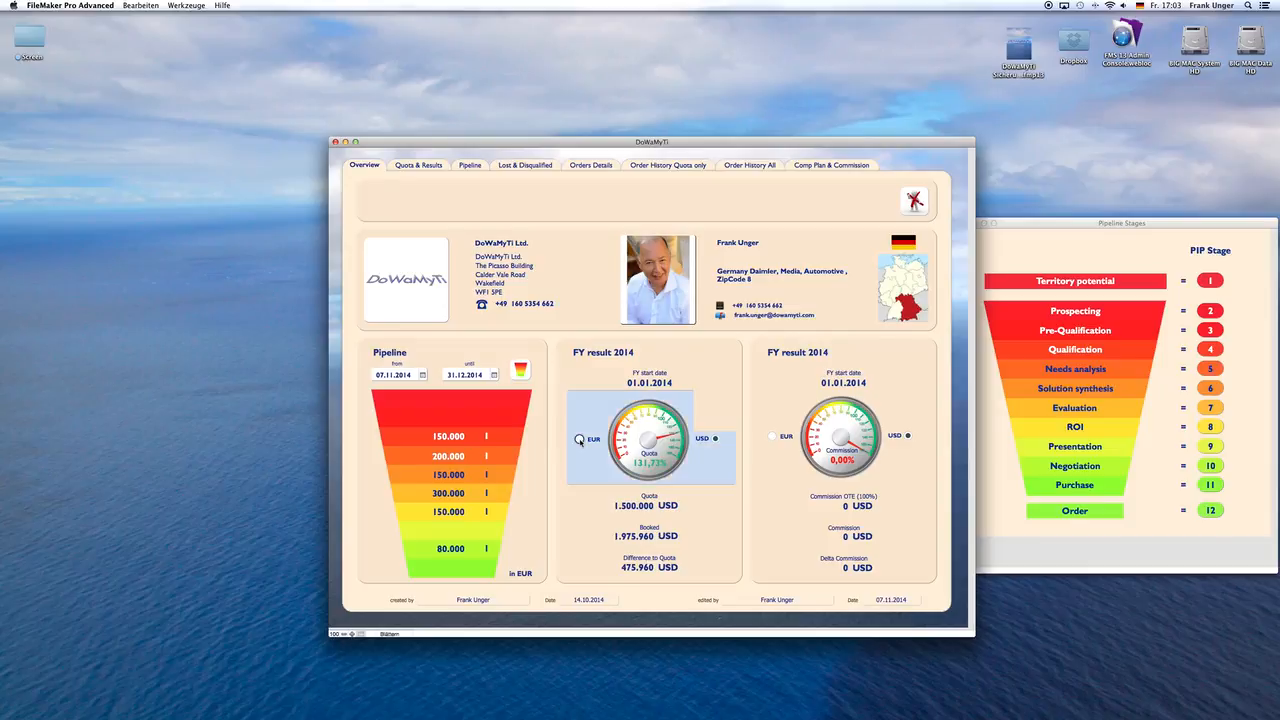
click(579, 440)
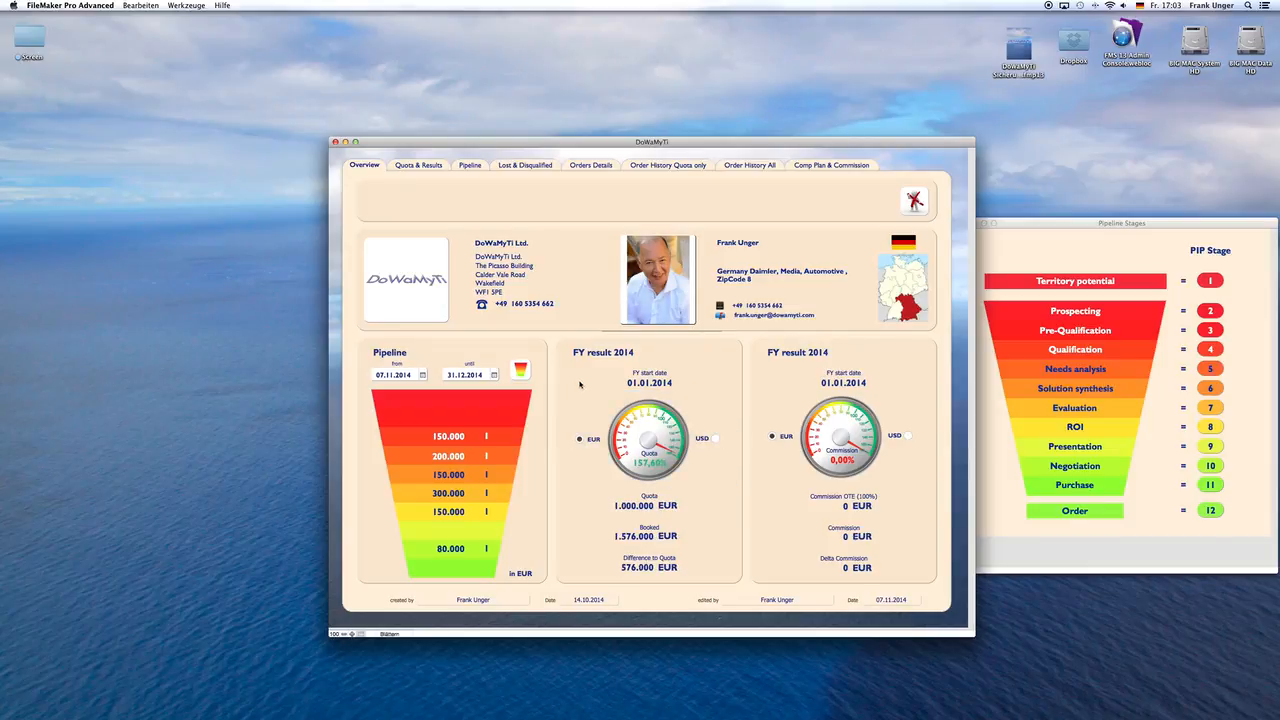